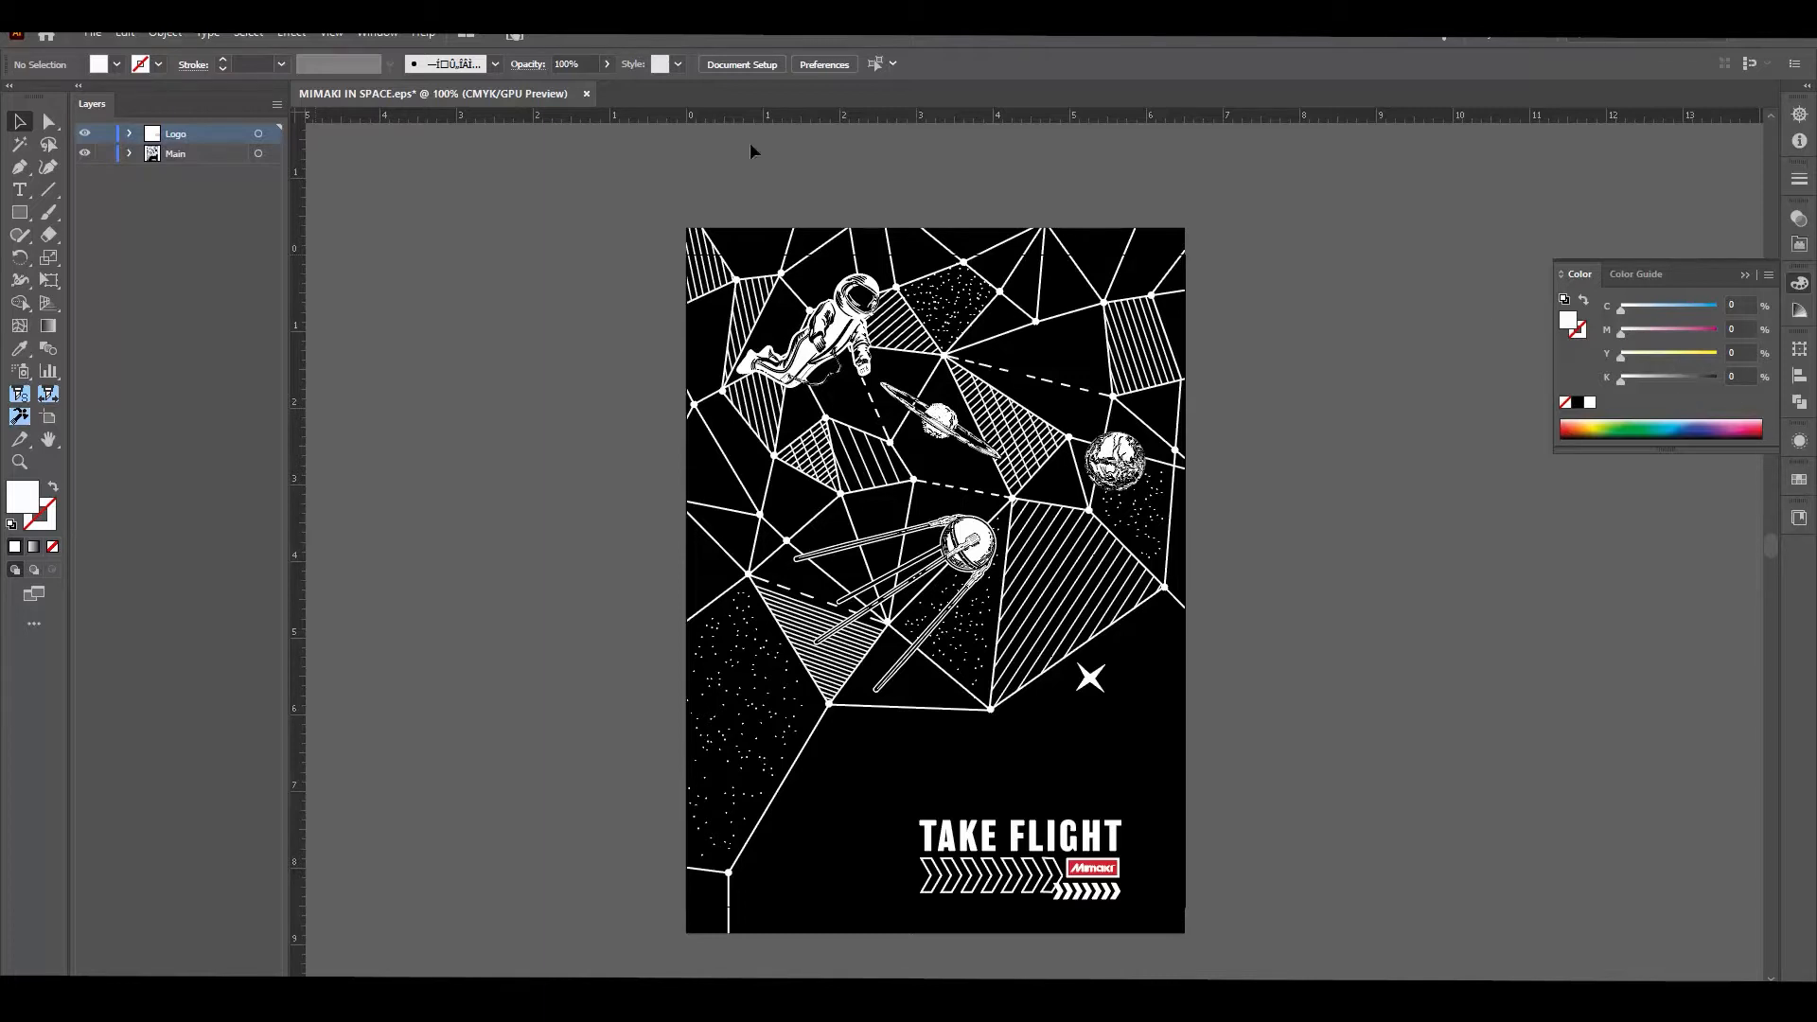
# Step: Select all white-filled artwork with the Magic Wand and fill it with the SpotWhite library colour
pyautogui.click(19, 144)
pyautogui.doubleClick(19, 144)
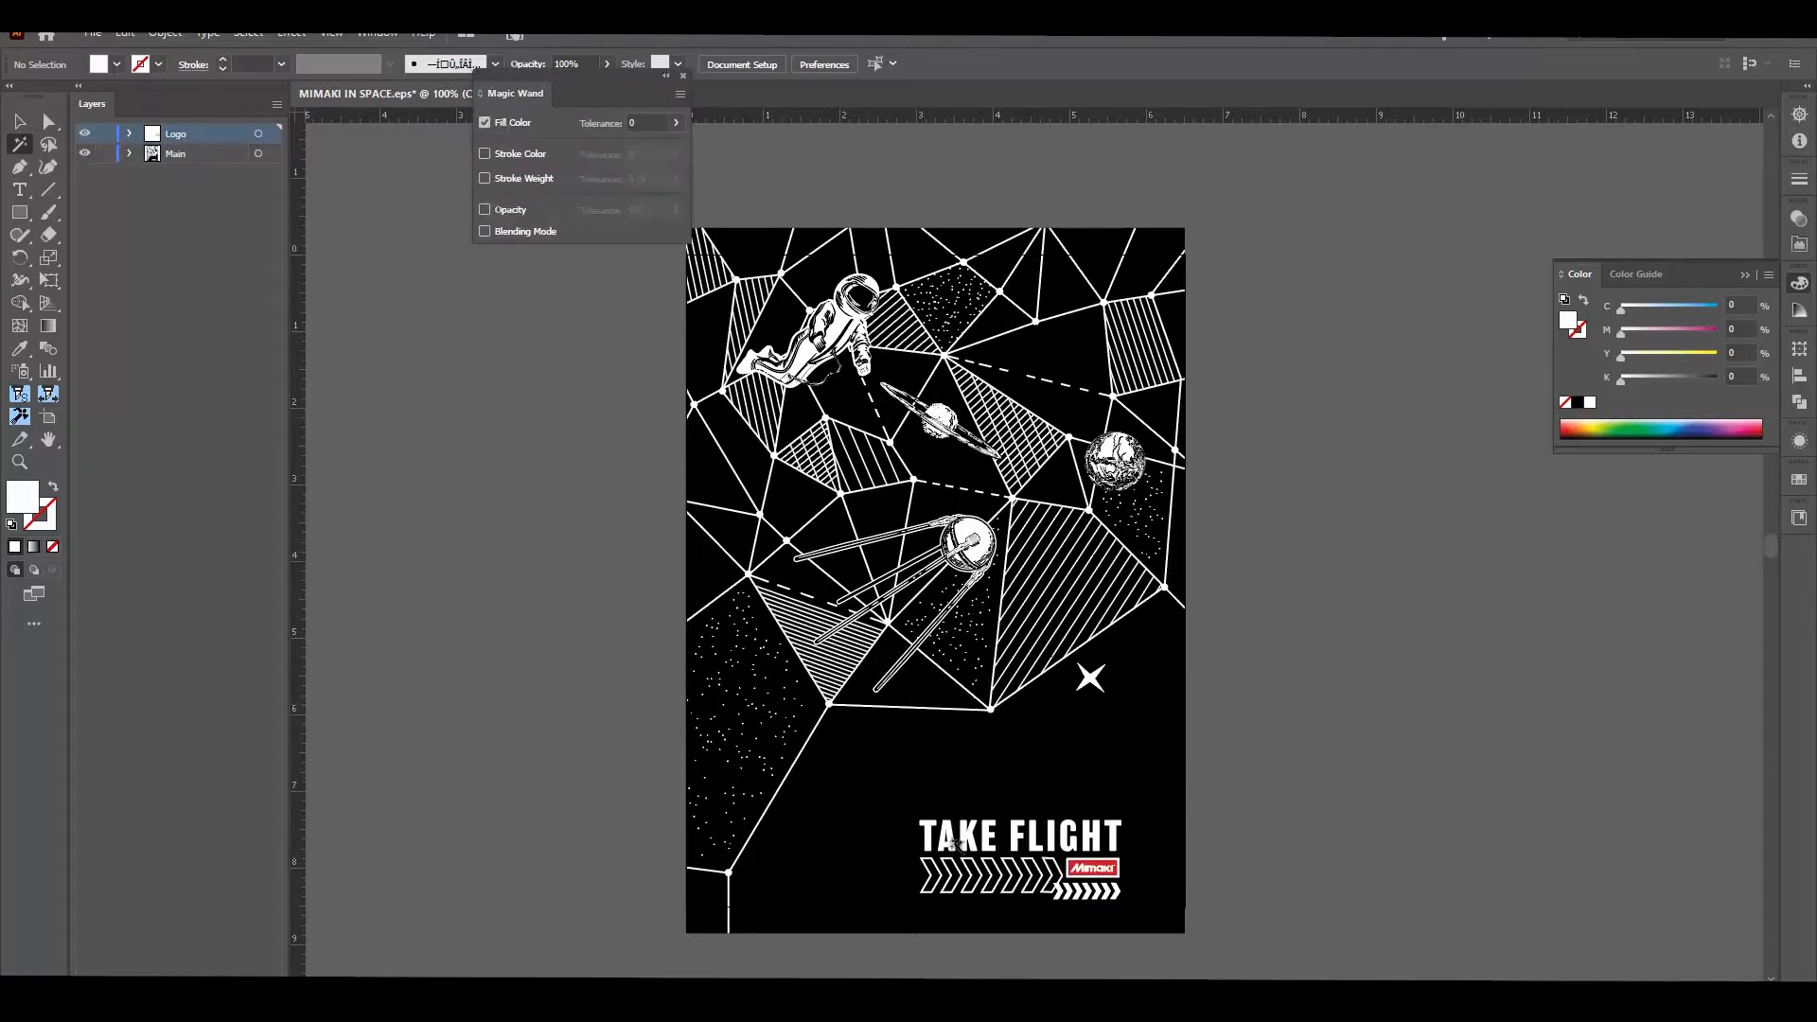
pyautogui.click(946, 833)
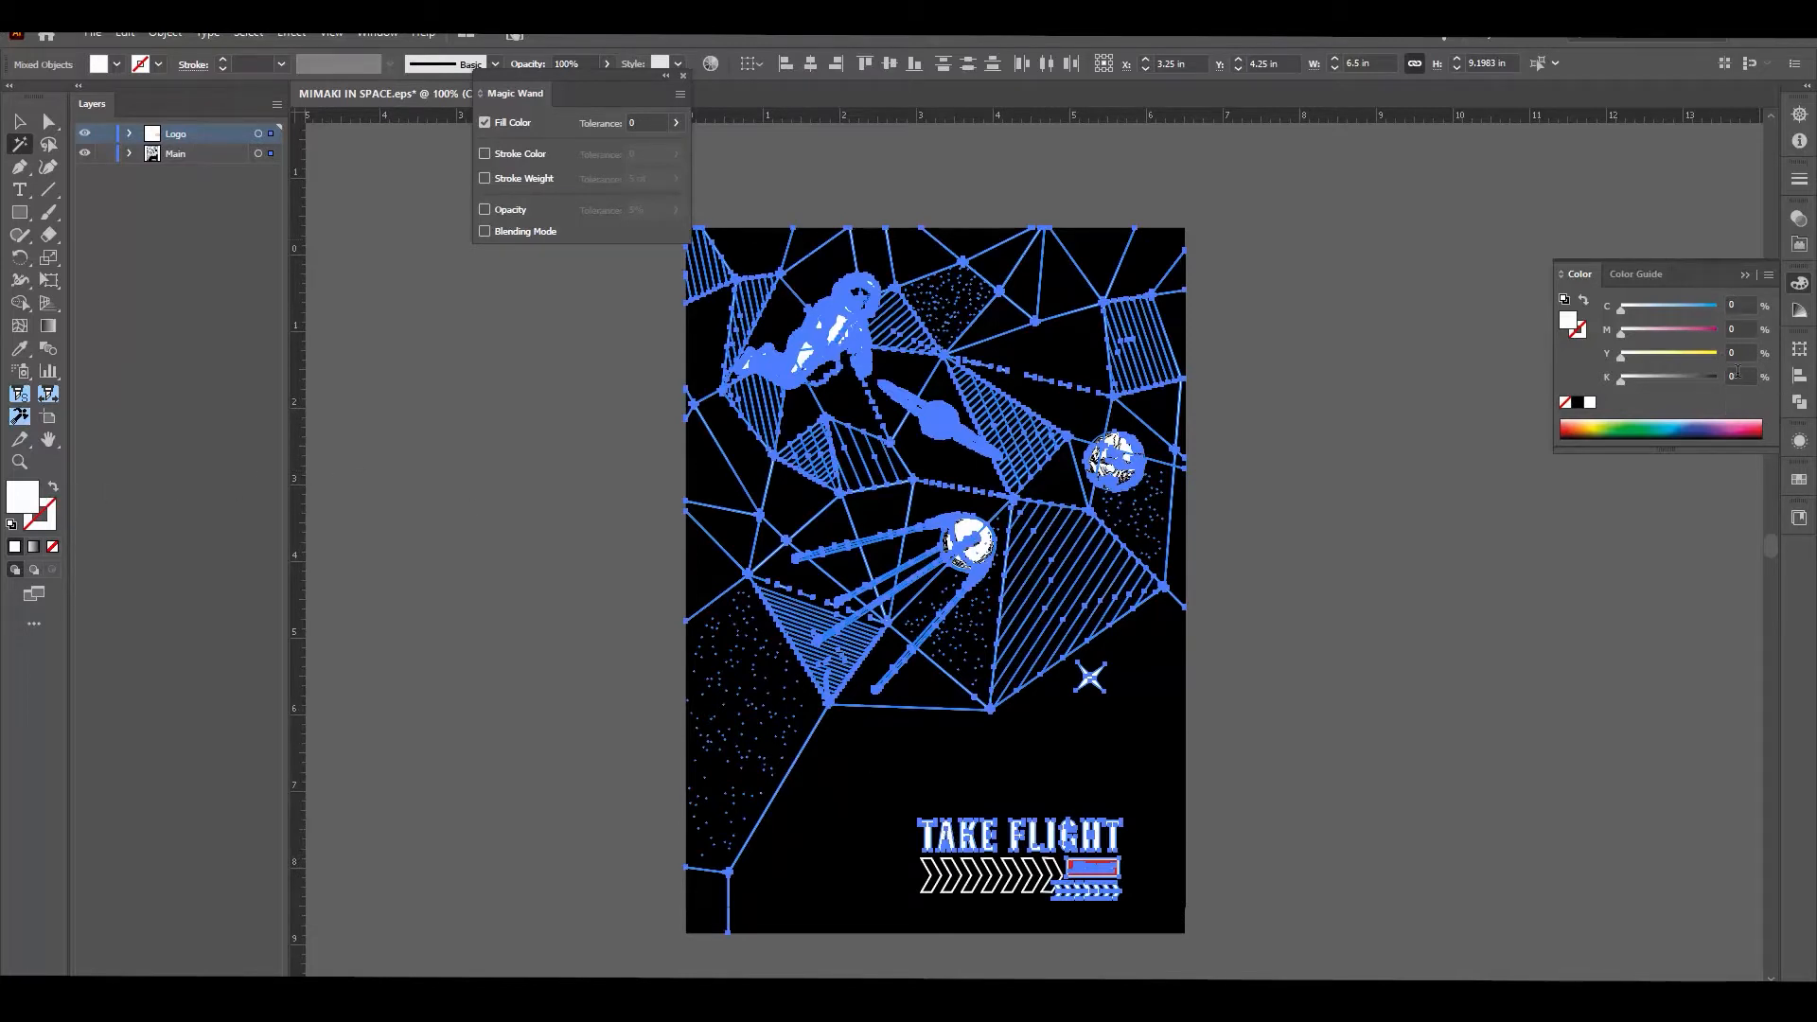
pyautogui.click(1799, 517)
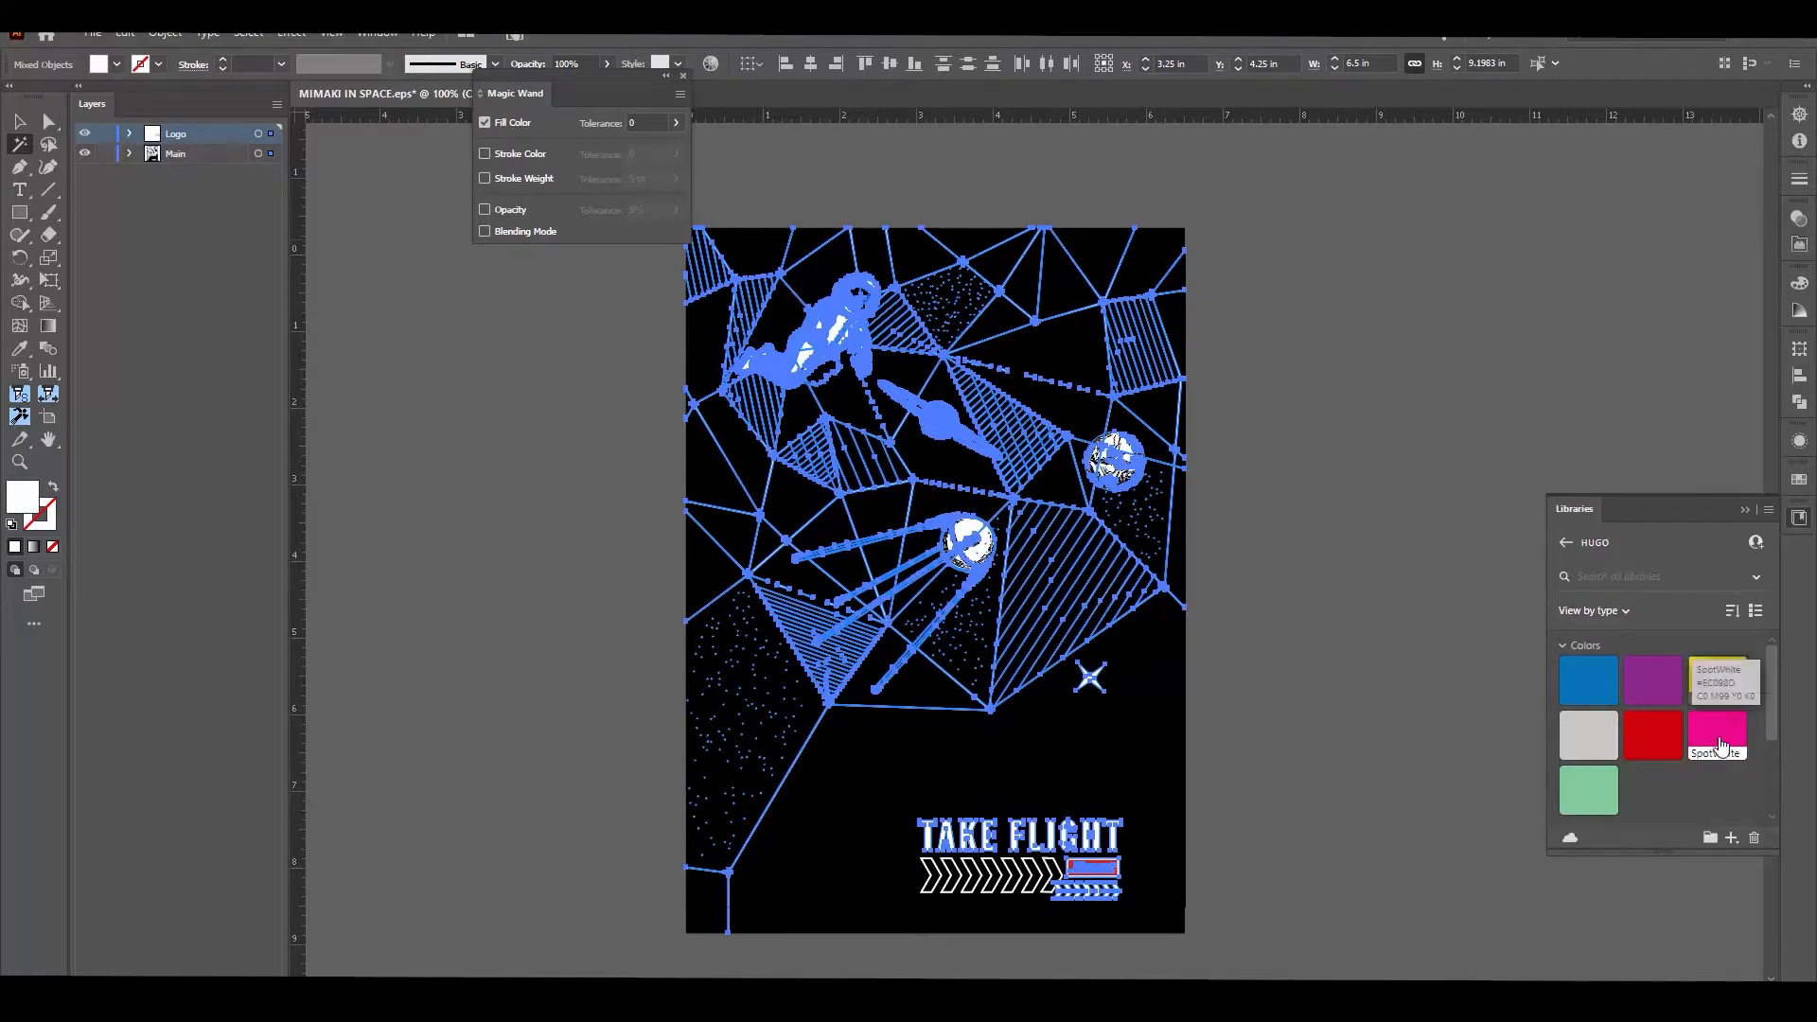
pyautogui.click(1716, 736)
pyautogui.press('v')
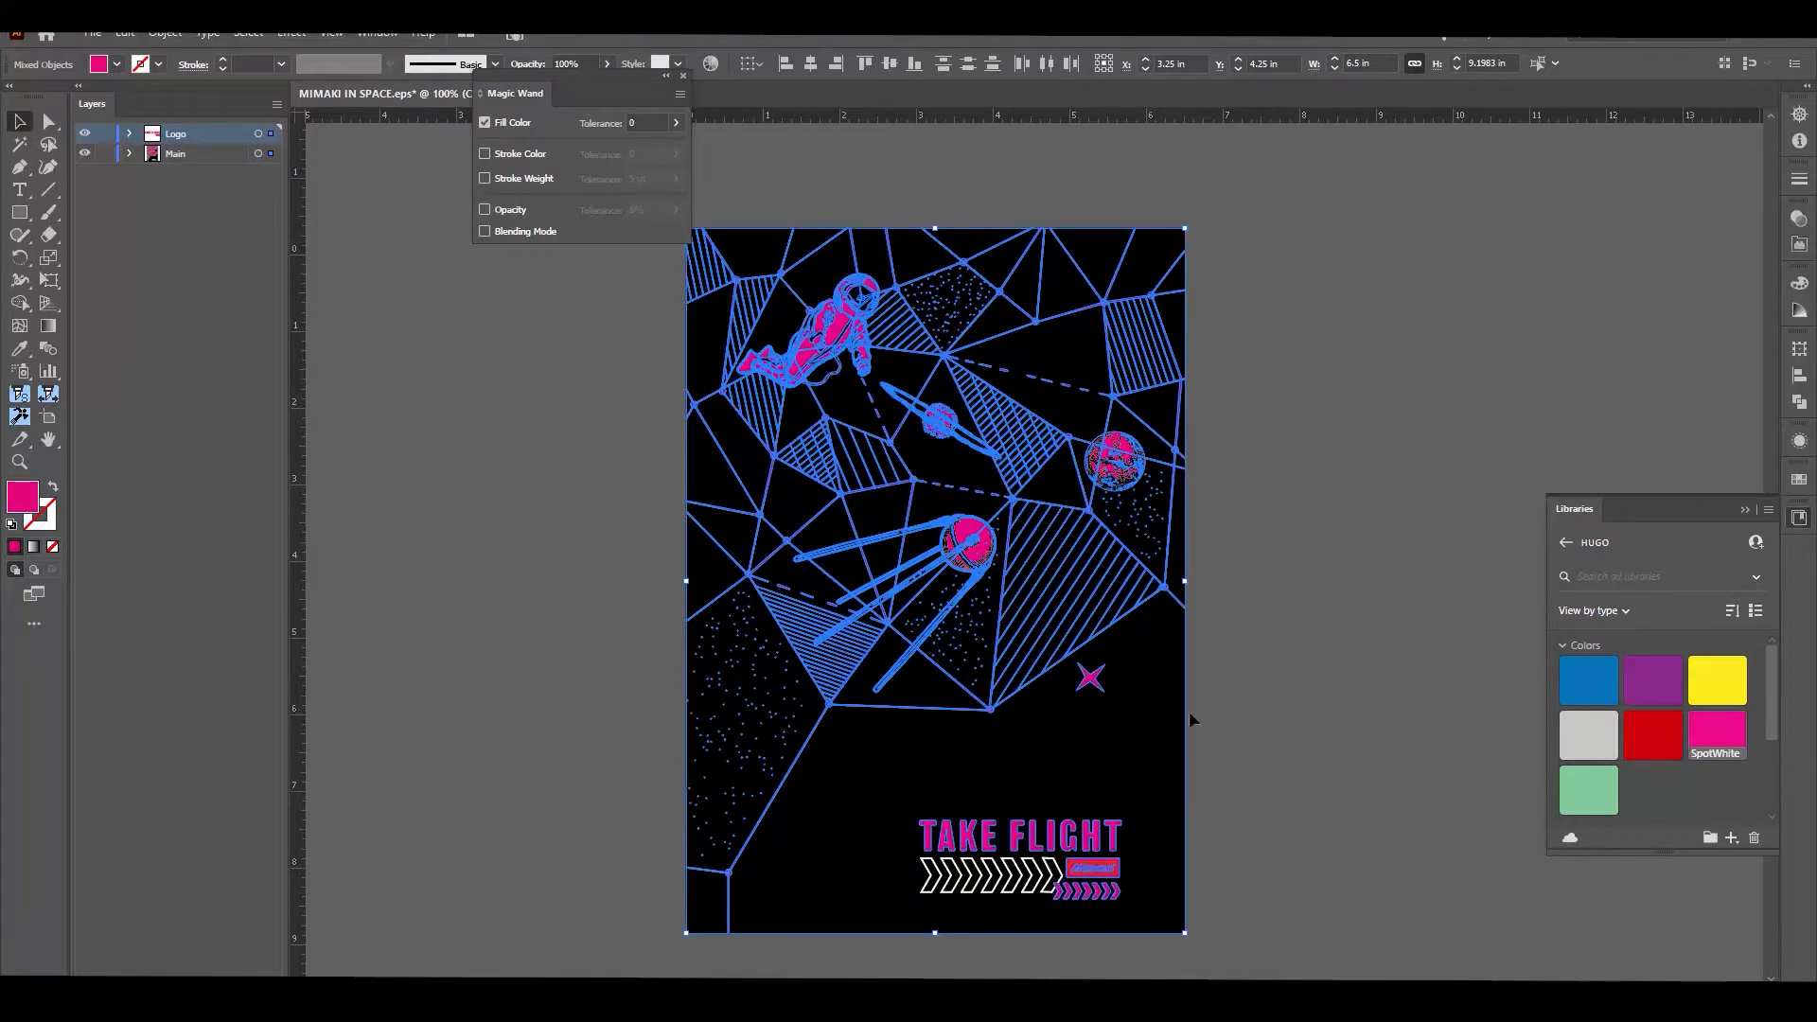
# Step: Apply the SpotWhite library colour to the stroke of the large chevron group below the TAKE FLIGHT text
pyautogui.click(943, 886)
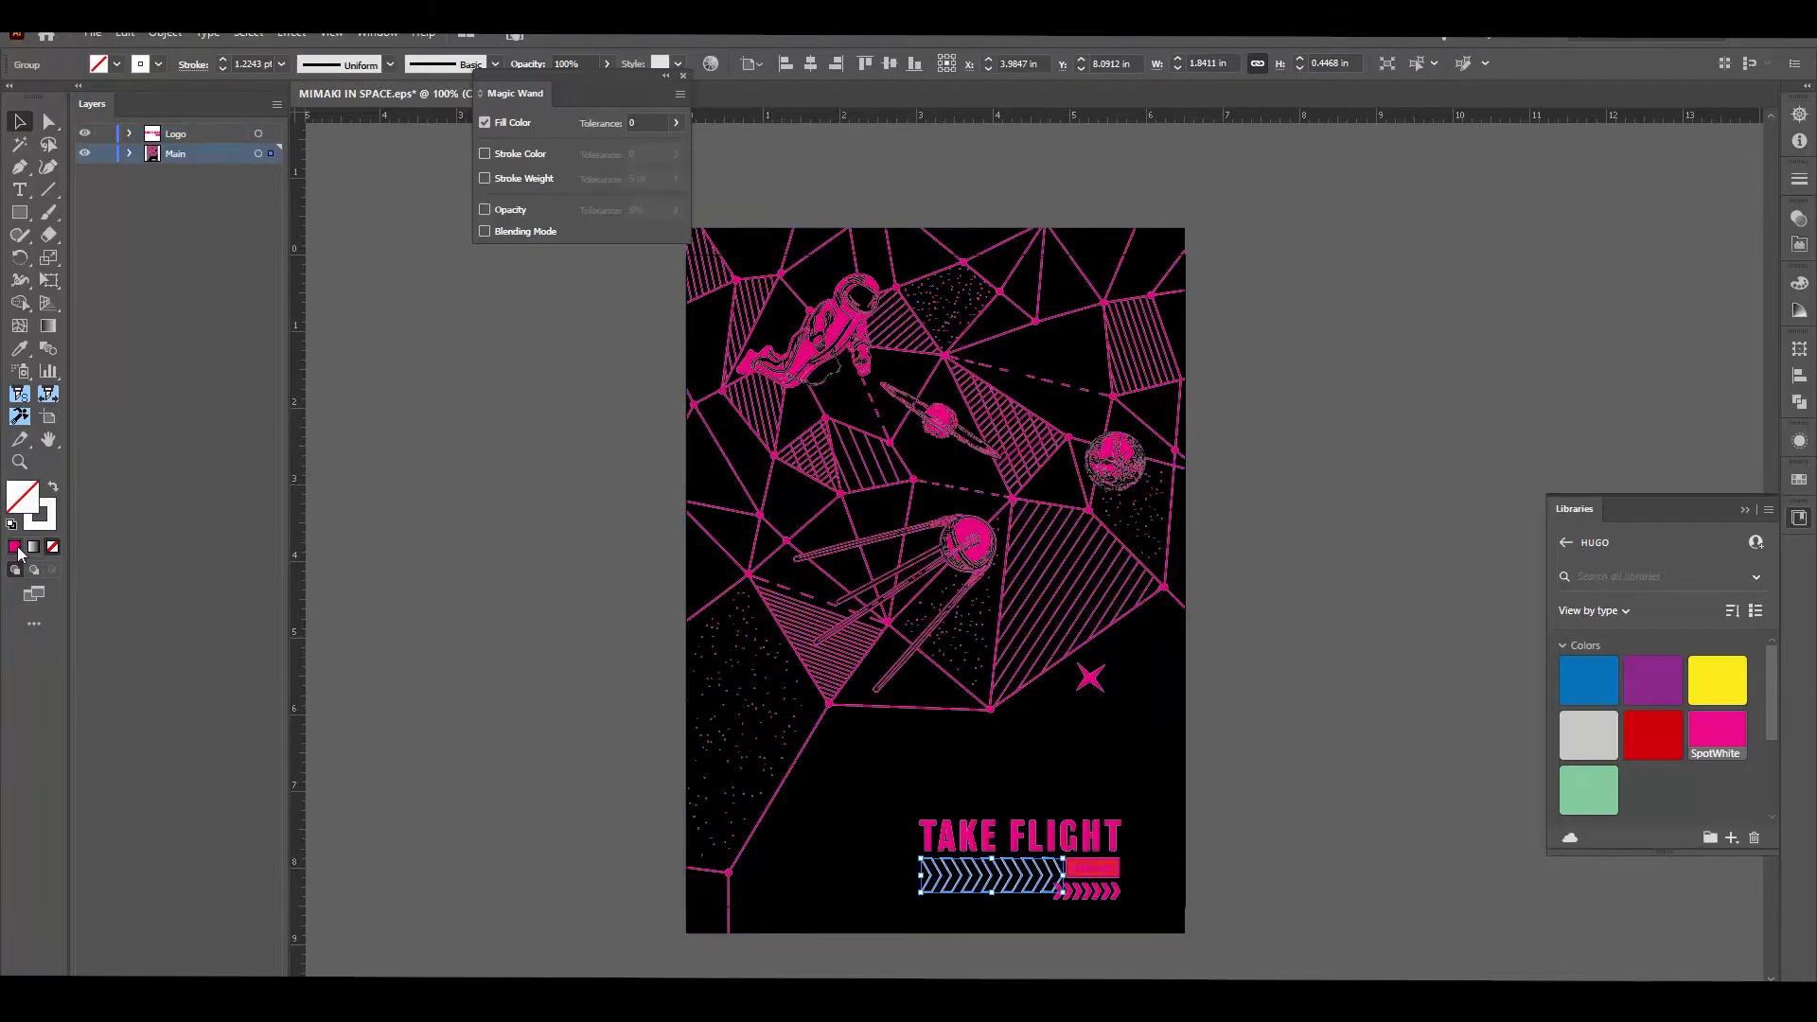
pyautogui.click(39, 523)
pyautogui.click(1798, 518)
pyautogui.click(1716, 734)
pyautogui.click(1382, 770)
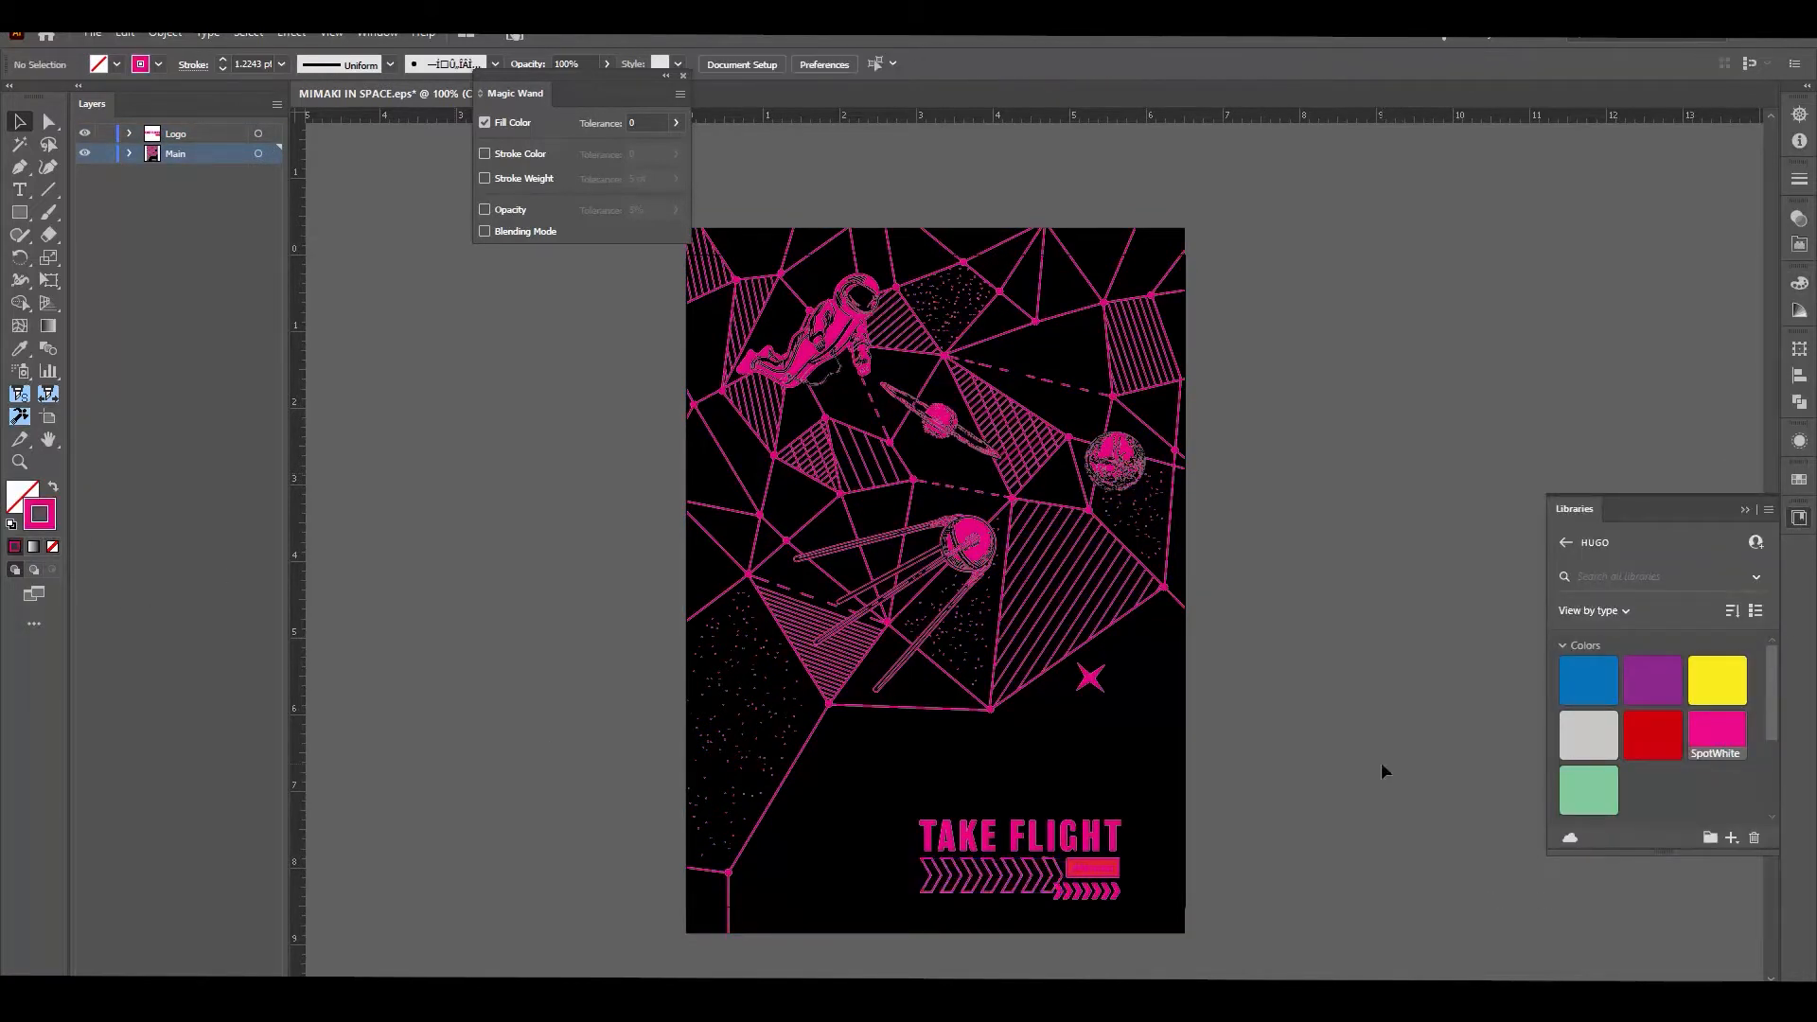
# Step: Select all black-filled areas with the Magic Wand and set their black value to 0% so they become white
pyautogui.press('y')
pyautogui.click(876, 759)
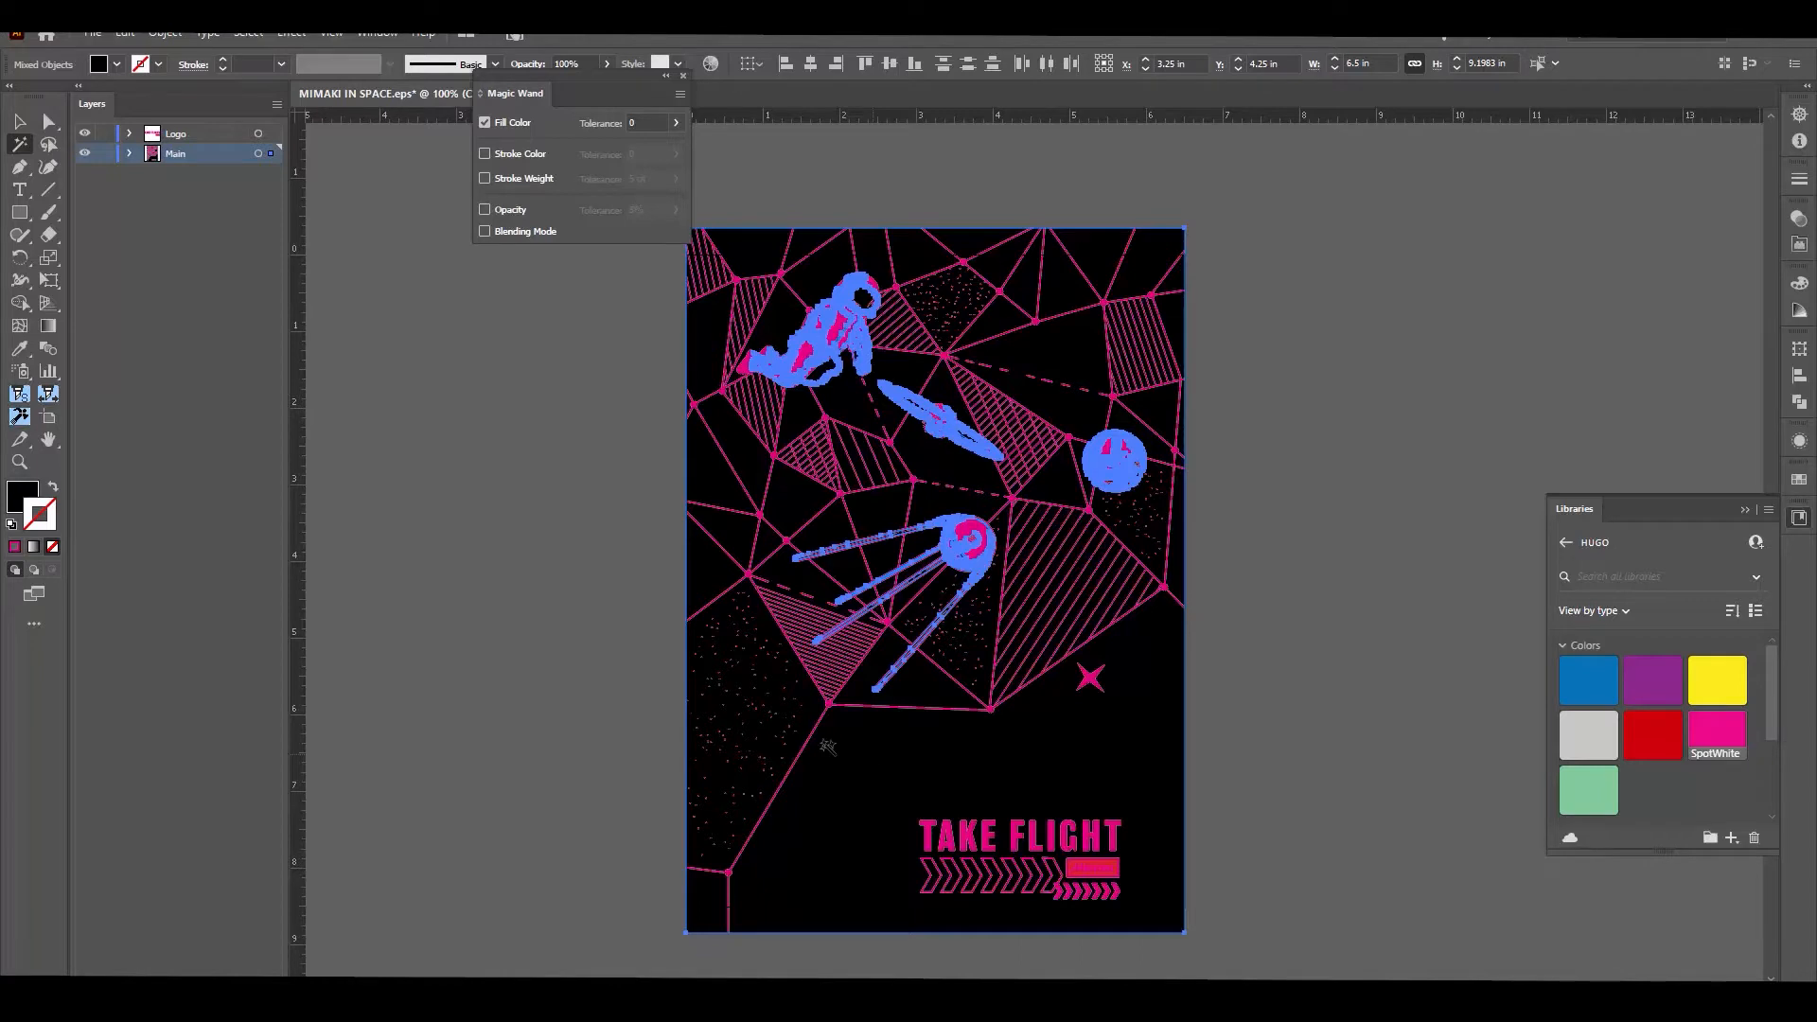
pyautogui.click(22, 492)
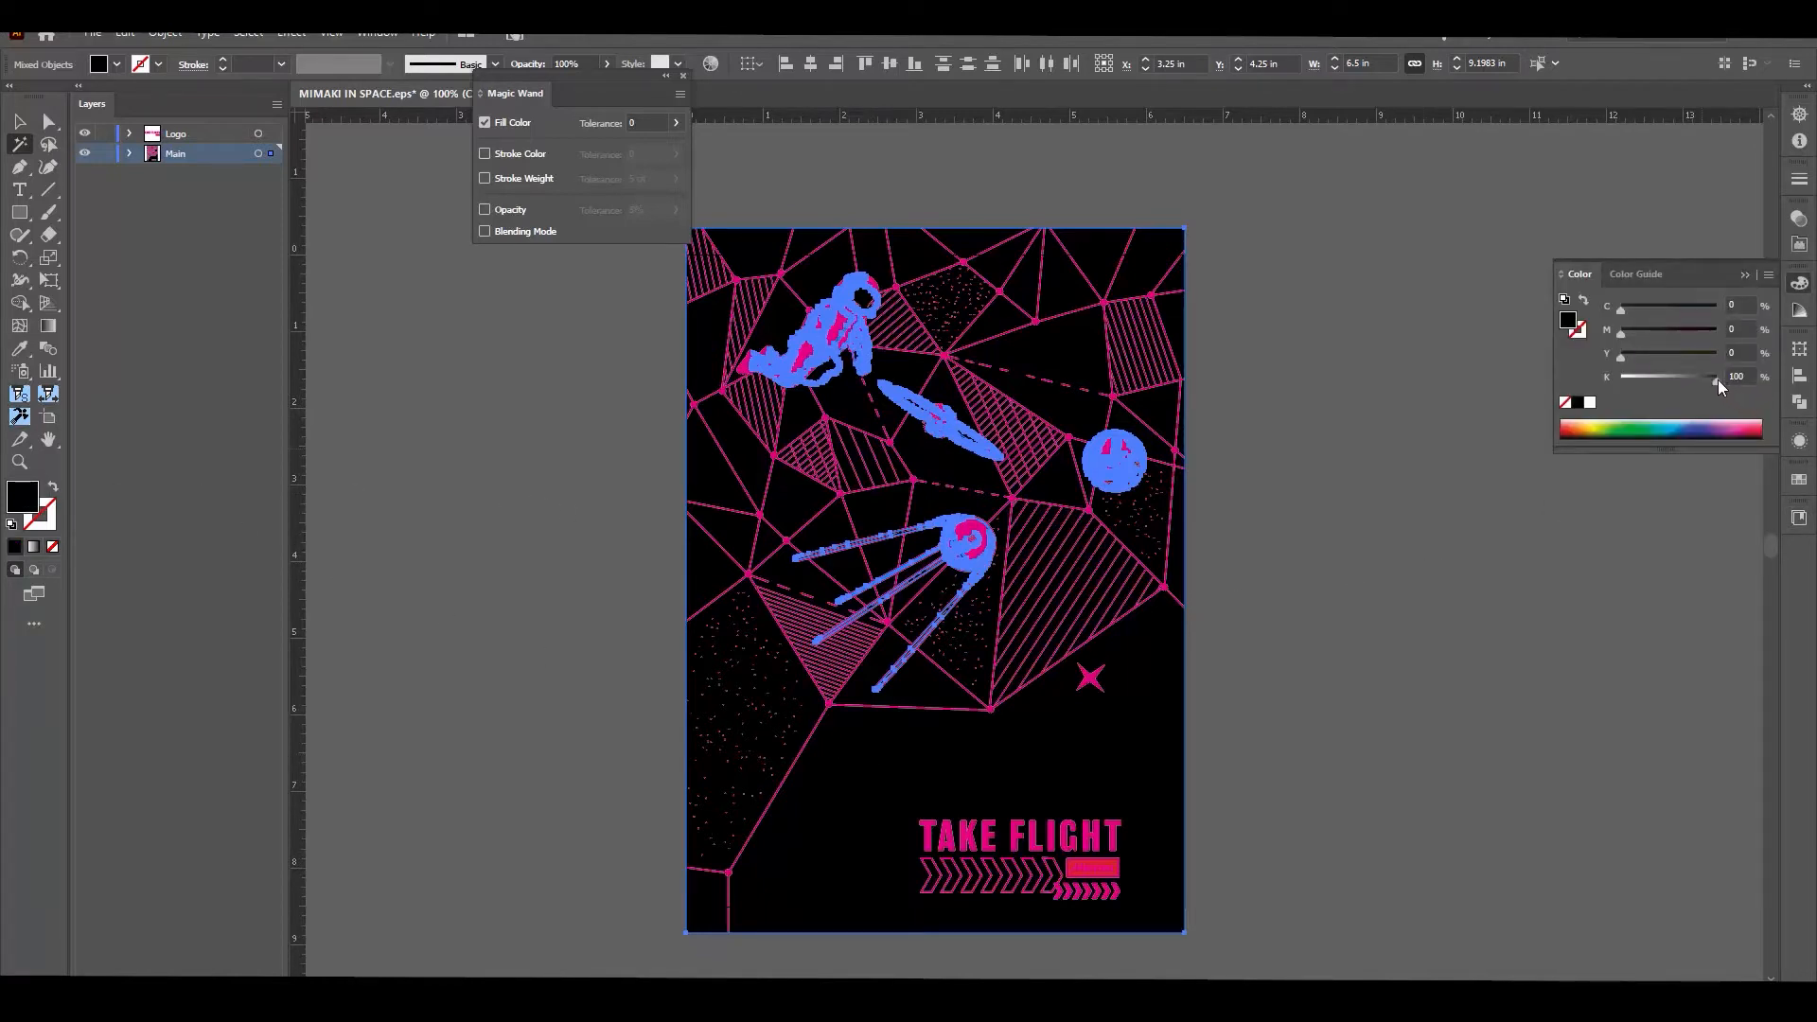
pyautogui.moveTo(1717, 378); pyautogui.dragTo(1615, 388)
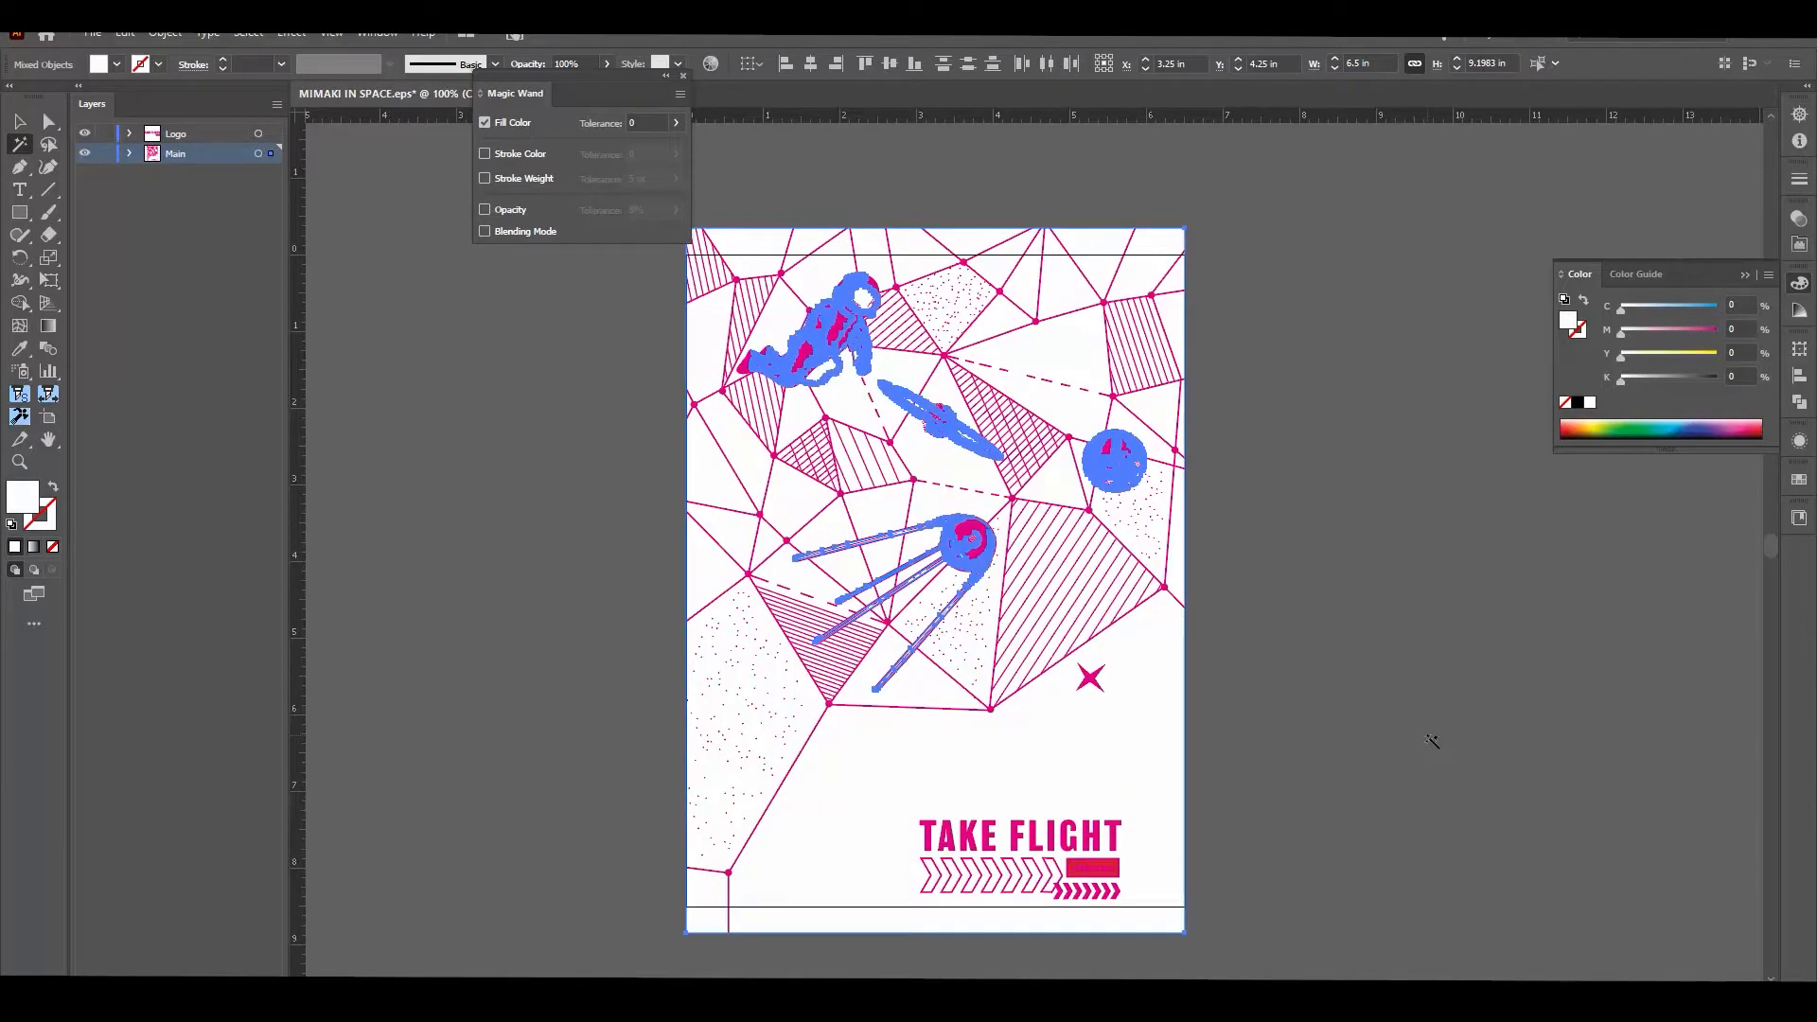
pyautogui.press('v')
pyautogui.click(1310, 684)
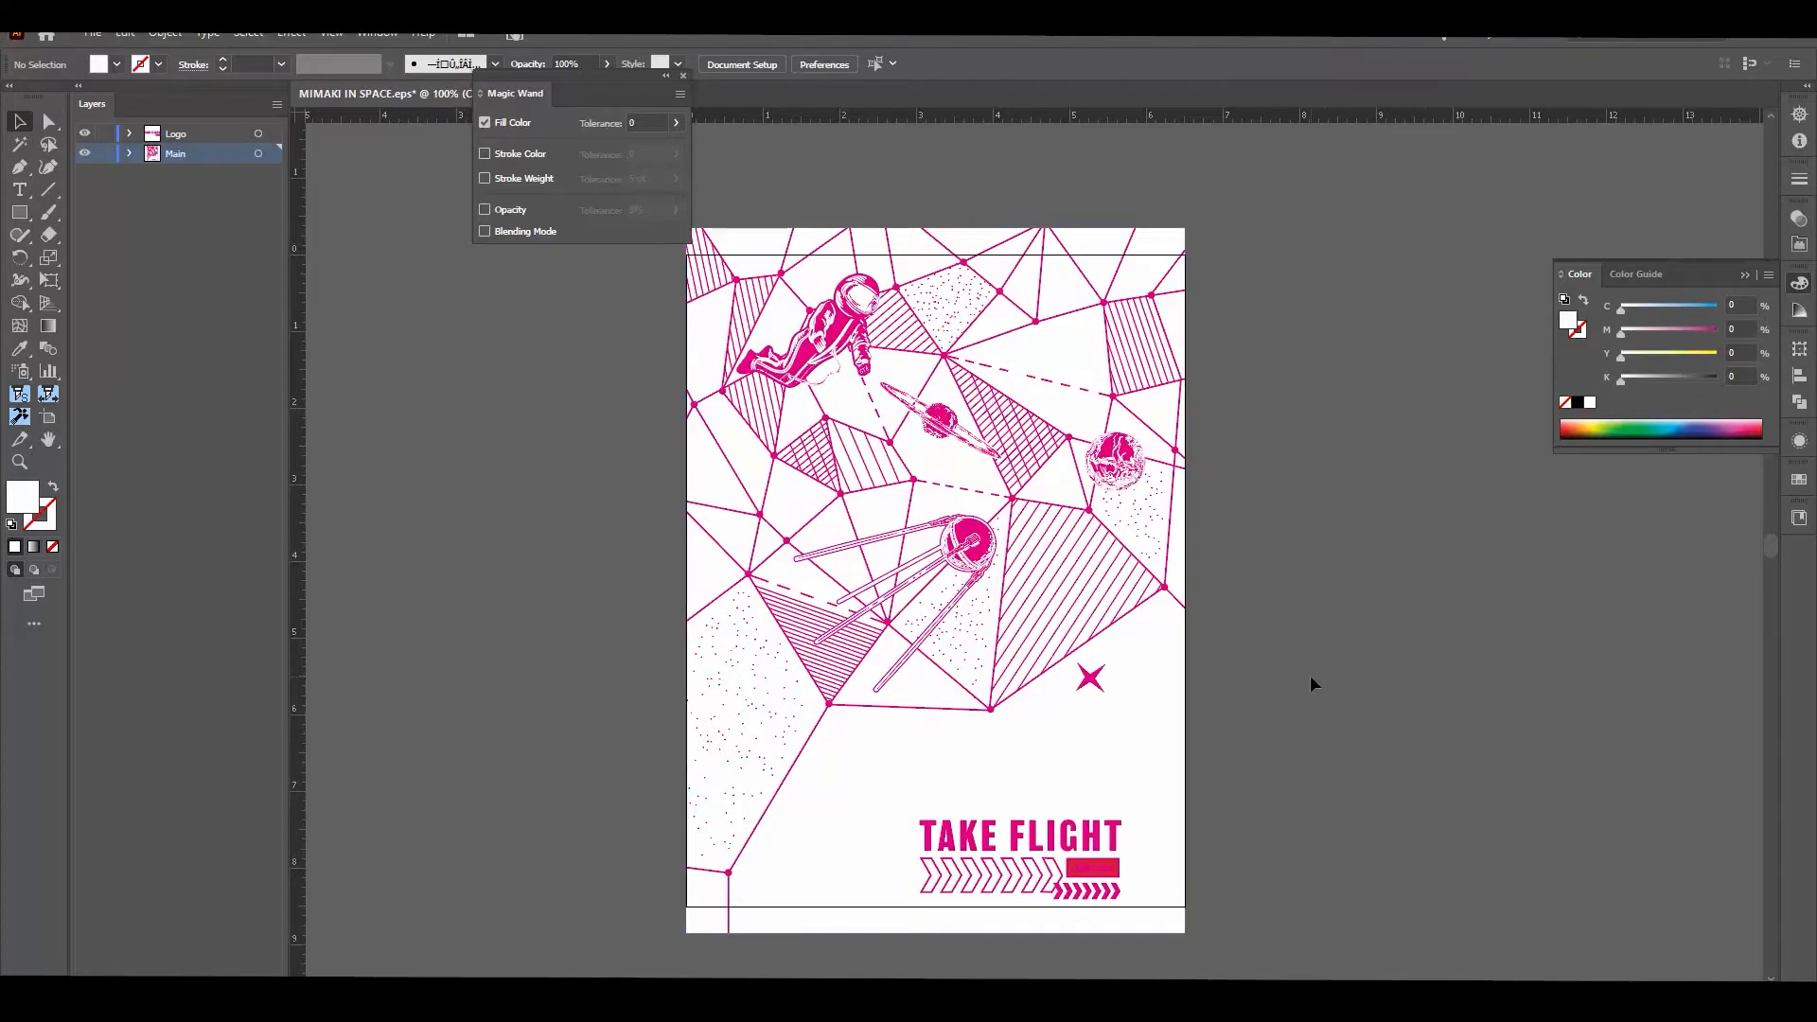
# Step: Save the artwork as an Illustrator EPS with the option to use artboards enabled
pyautogui.click(91, 32)
pyautogui.click(142, 211)
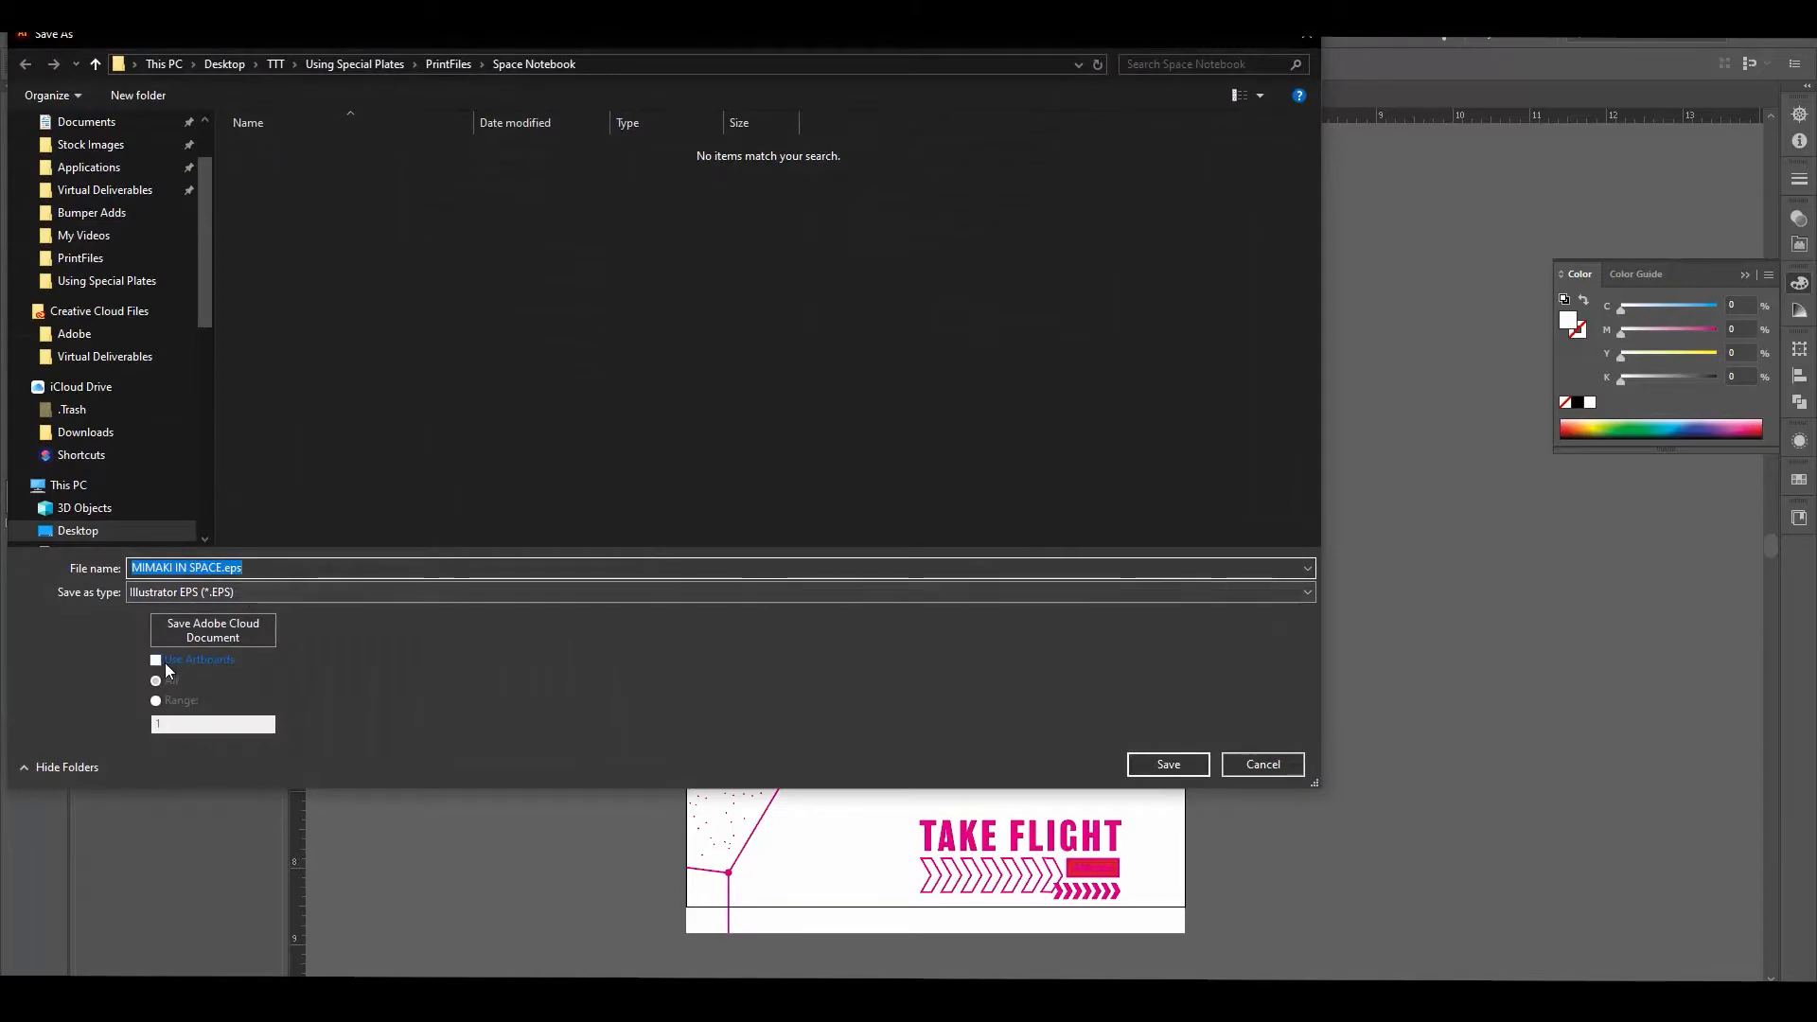
pyautogui.click(156, 660)
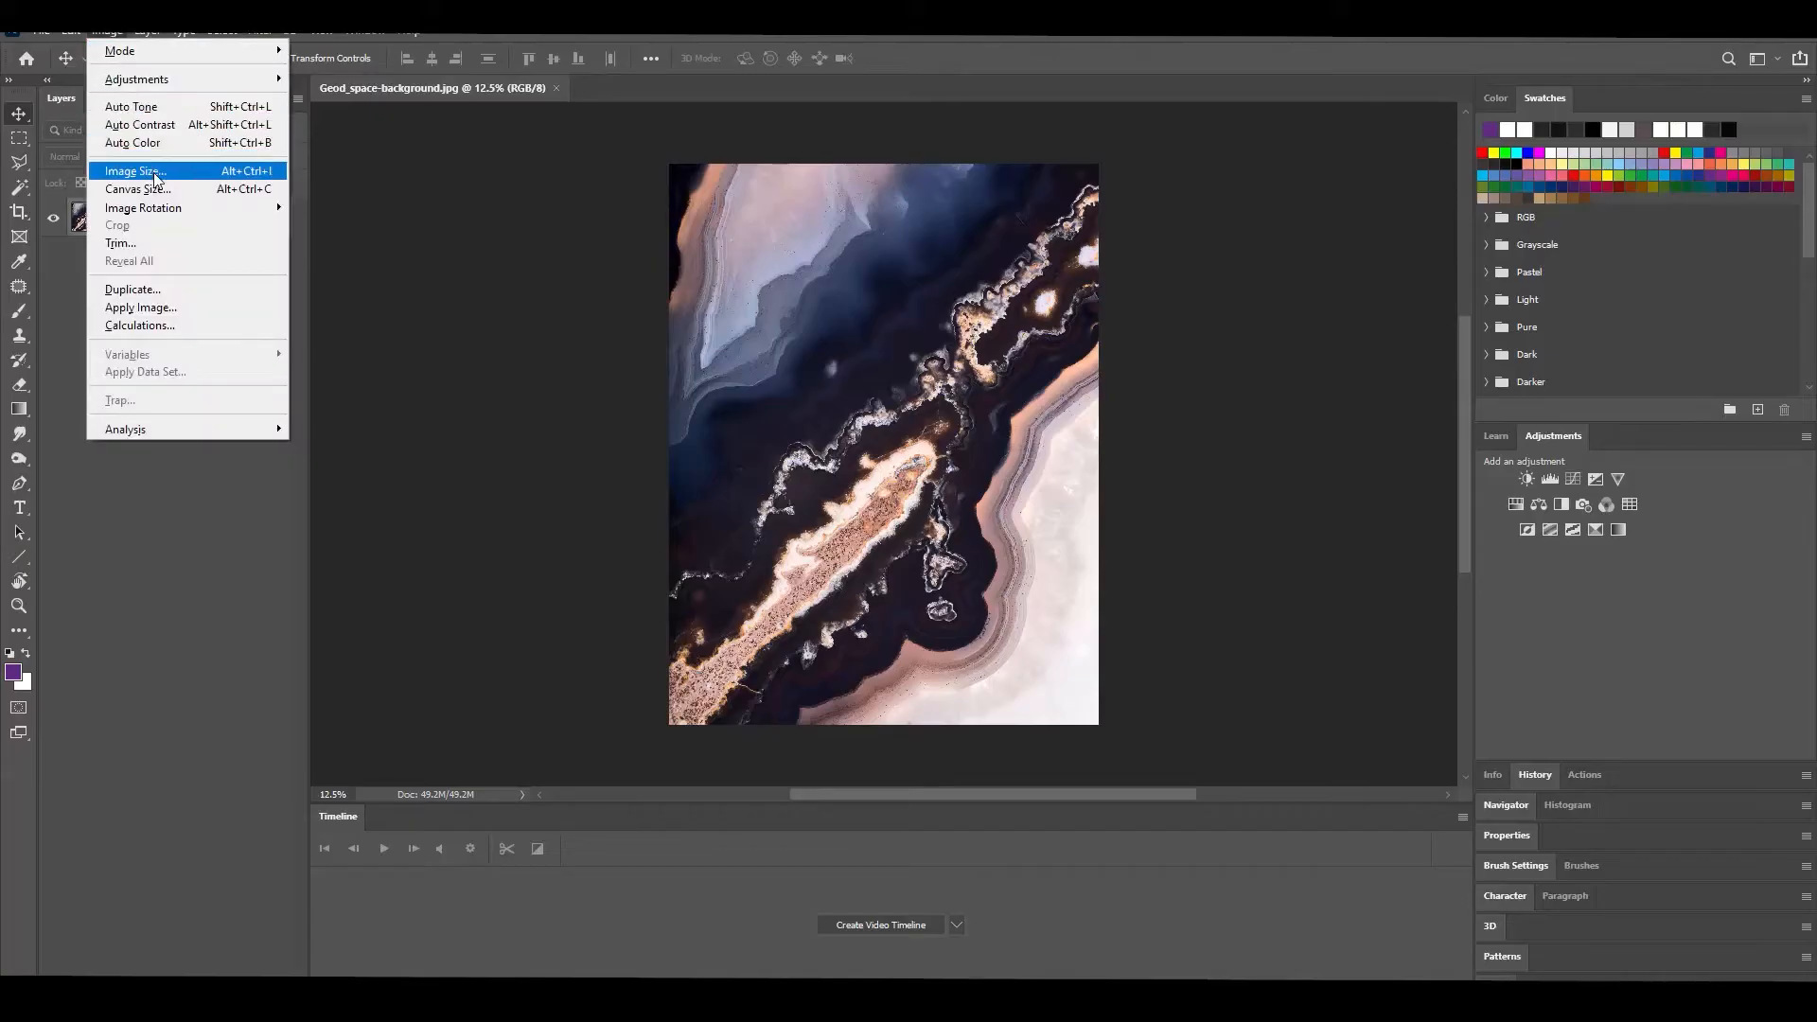
# Step: In Photoshop, resize Geod_space-background.jpg to 6.5 by 8.5 inches with resampling turned off
pyautogui.click(156, 176)
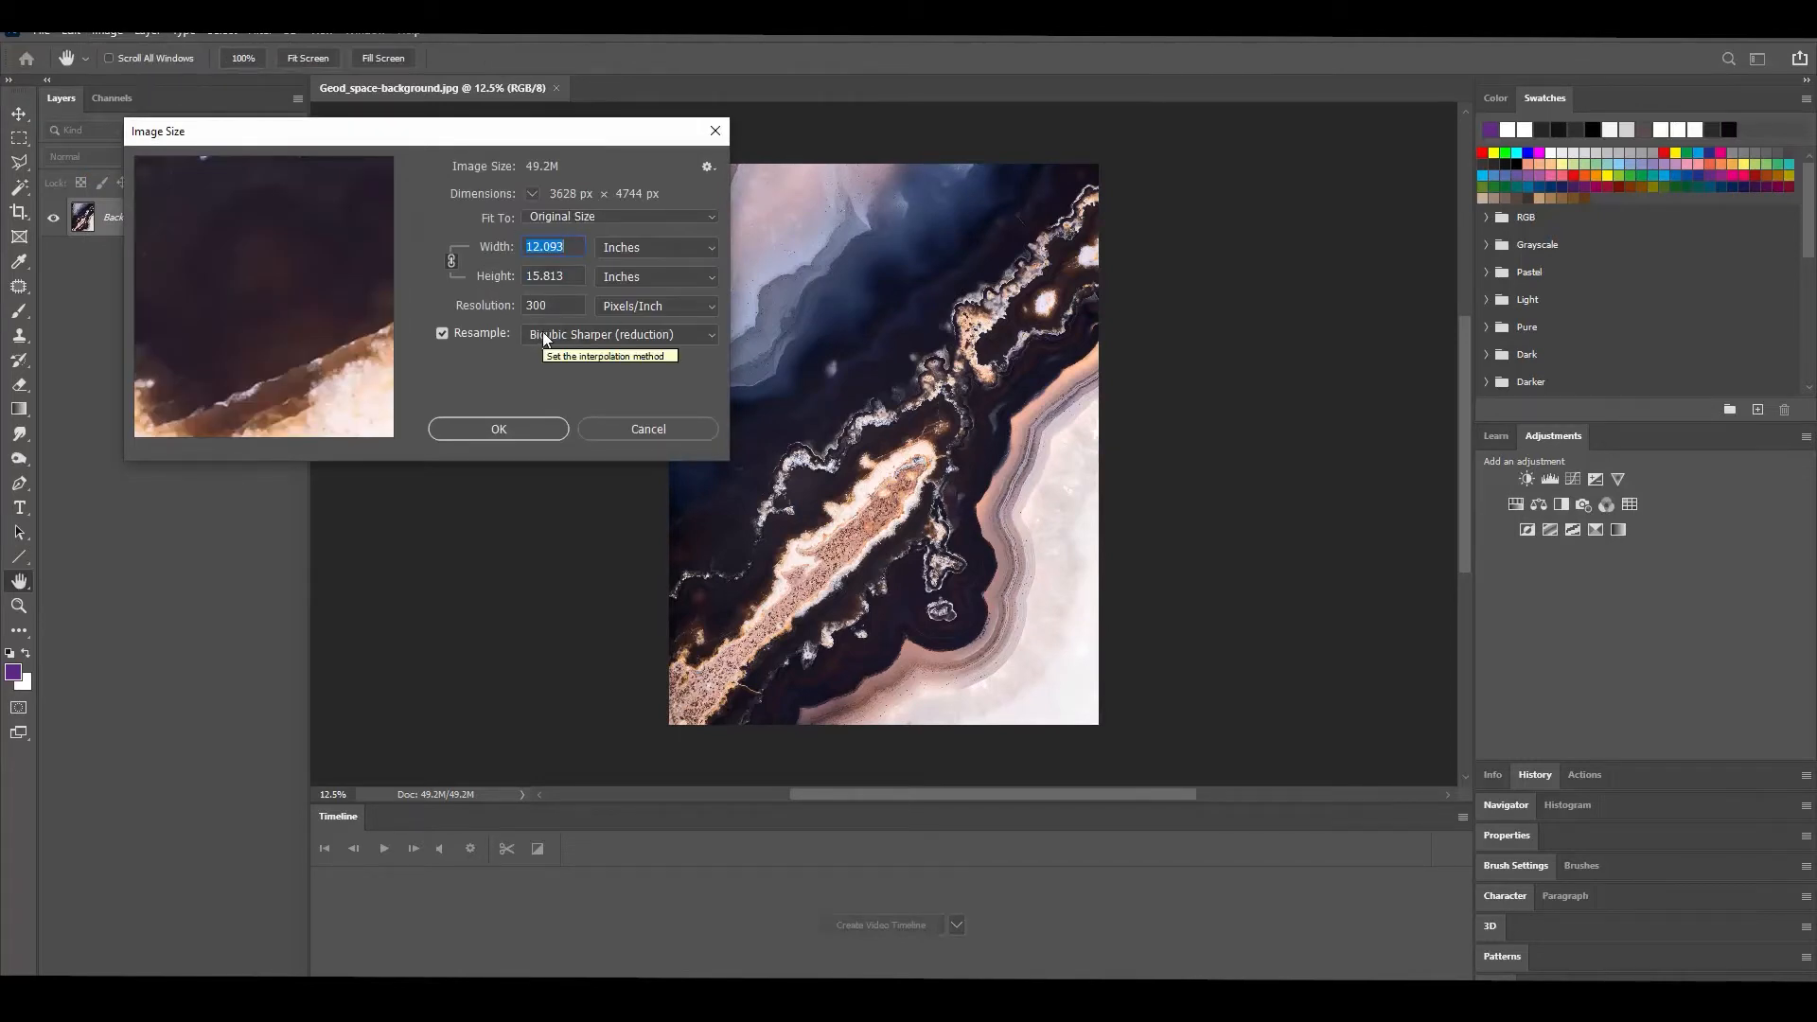
pyautogui.click(442, 333)
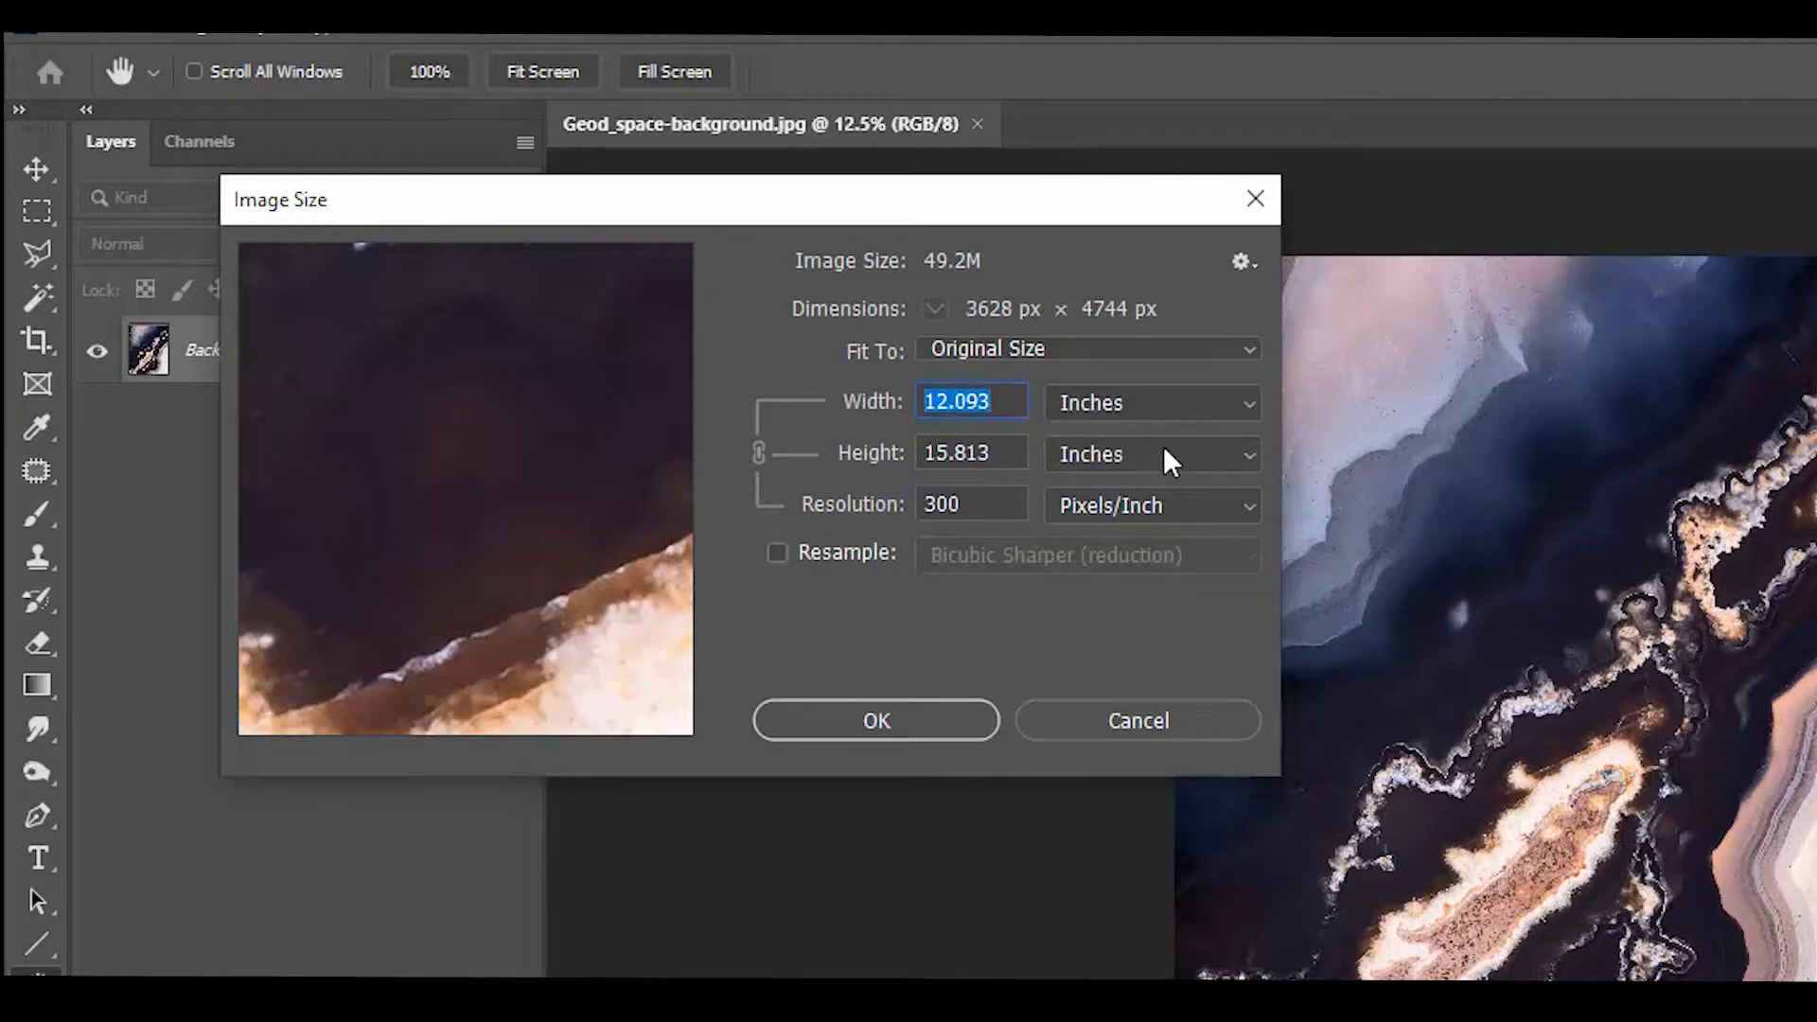
pyautogui.write('6.5')
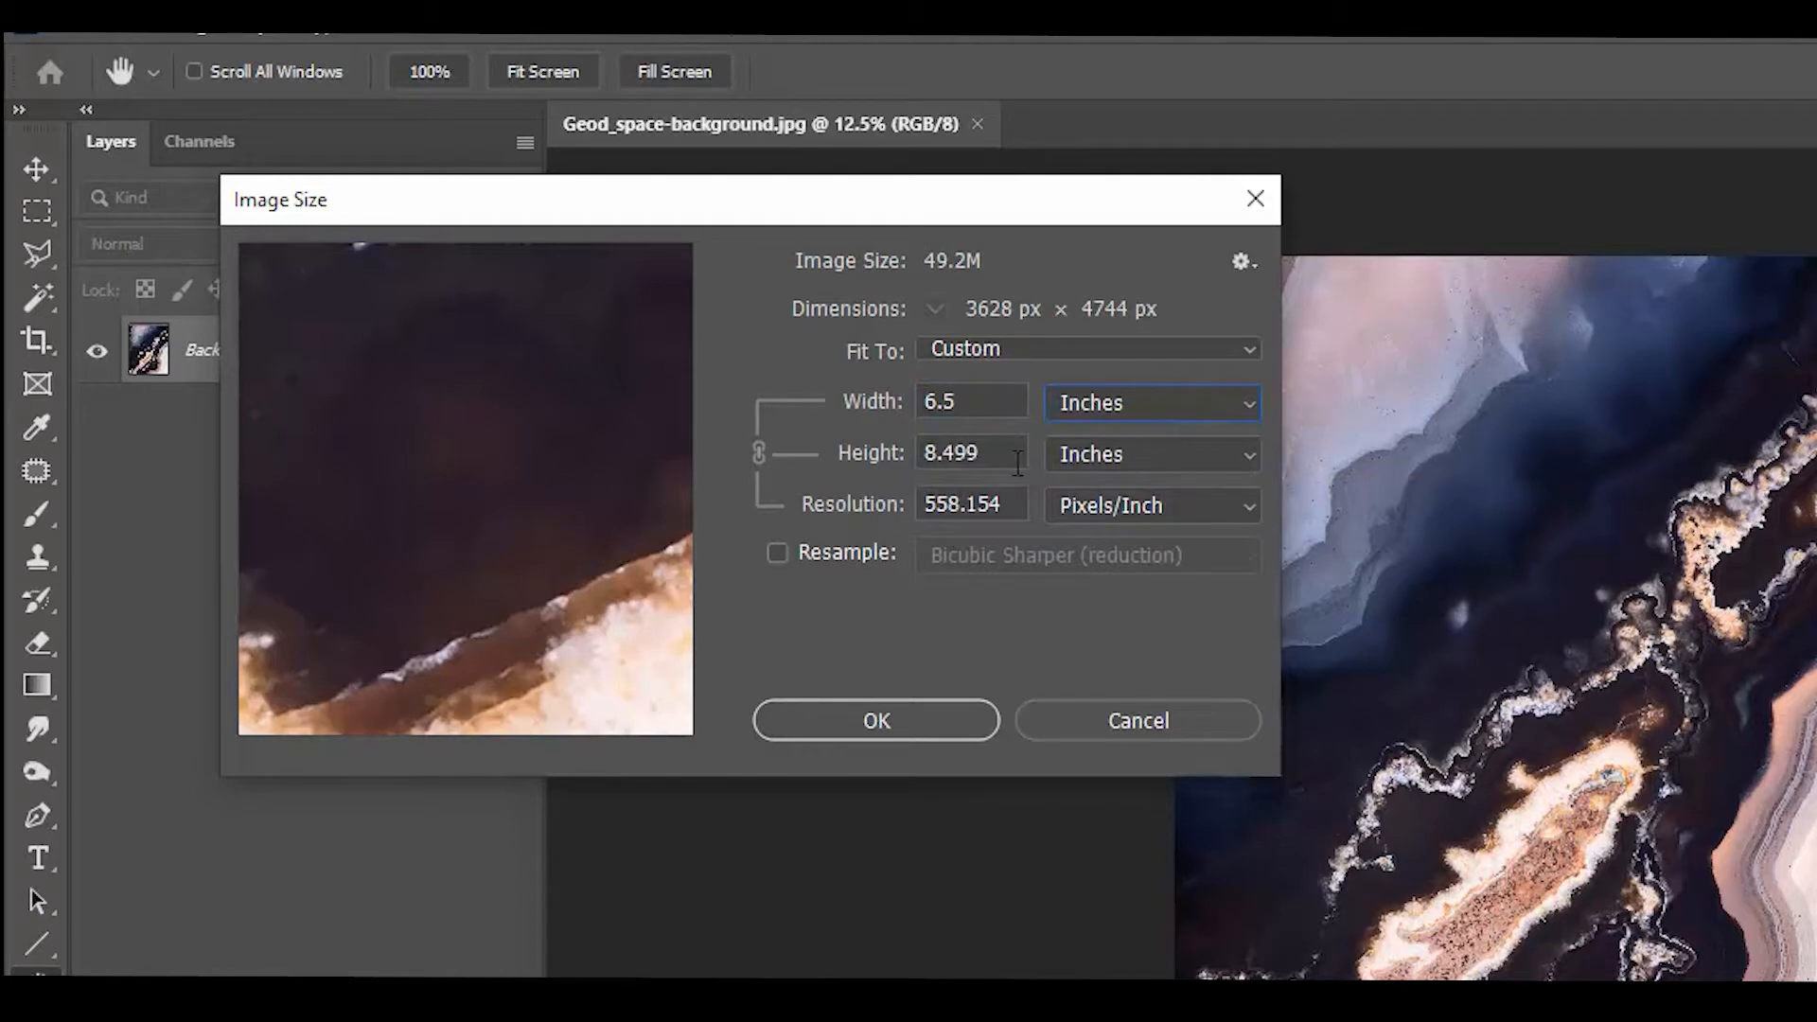
pyautogui.click(957, 470)
pyautogui.doubleClick(957, 470)
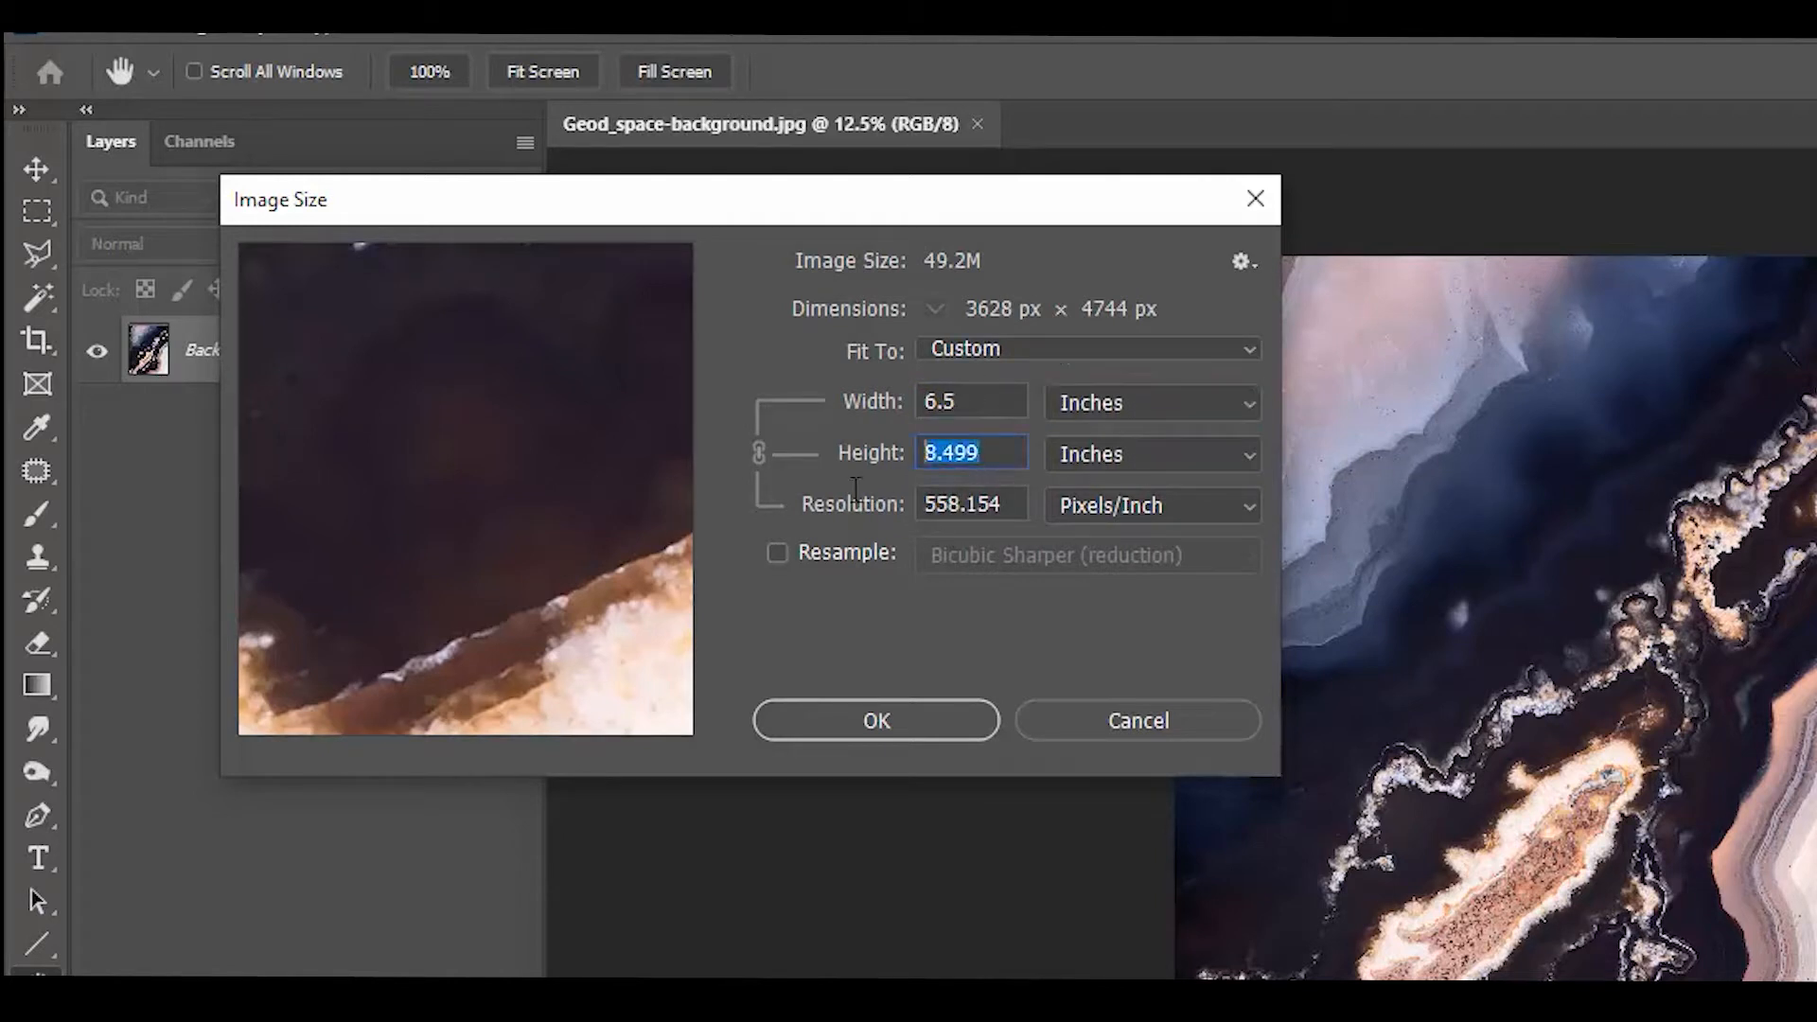
pyautogui.write('8.5')
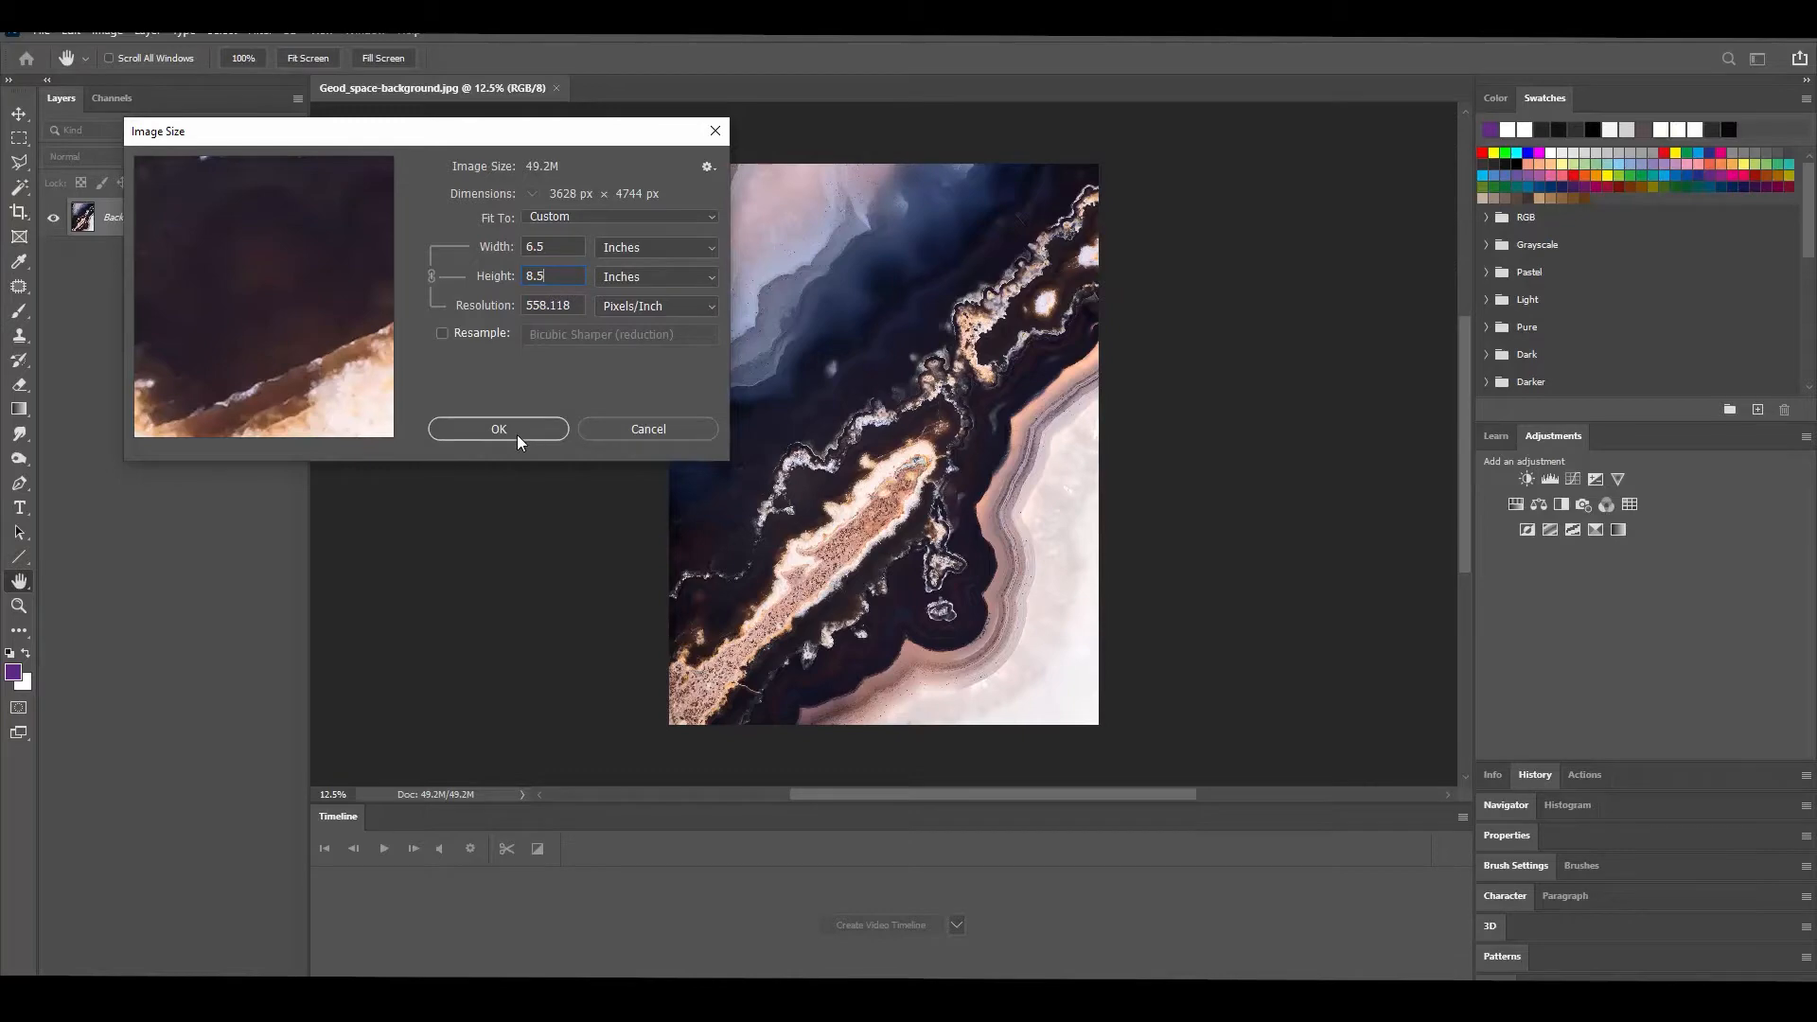
pyautogui.click(516, 434)
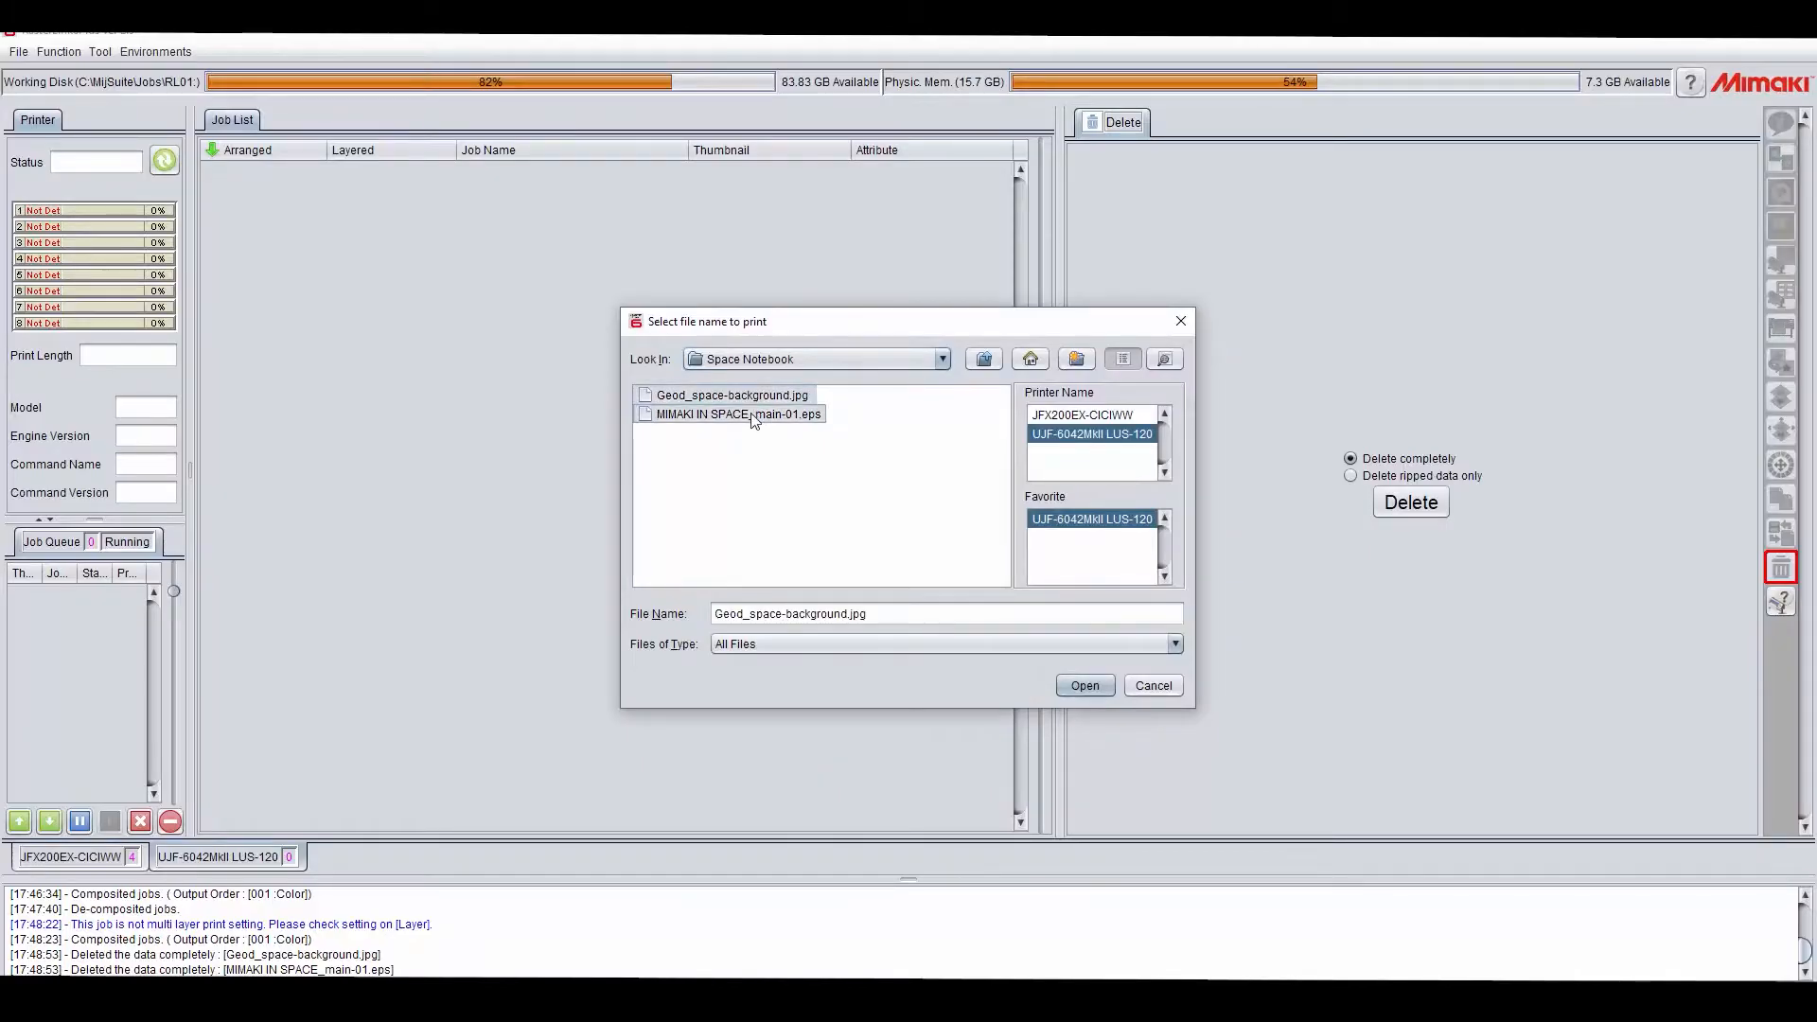
# Step: In RasterLink6Plus, composite the two jobs with MIMAKI IN SPACE_main-01.eps ordered above Geod_space-background.jpg
pyautogui.keyDown('ctrl'); pyautogui.click(754, 415); pyautogui.keyUp('ctrl')
pyautogui.click(1084, 685)
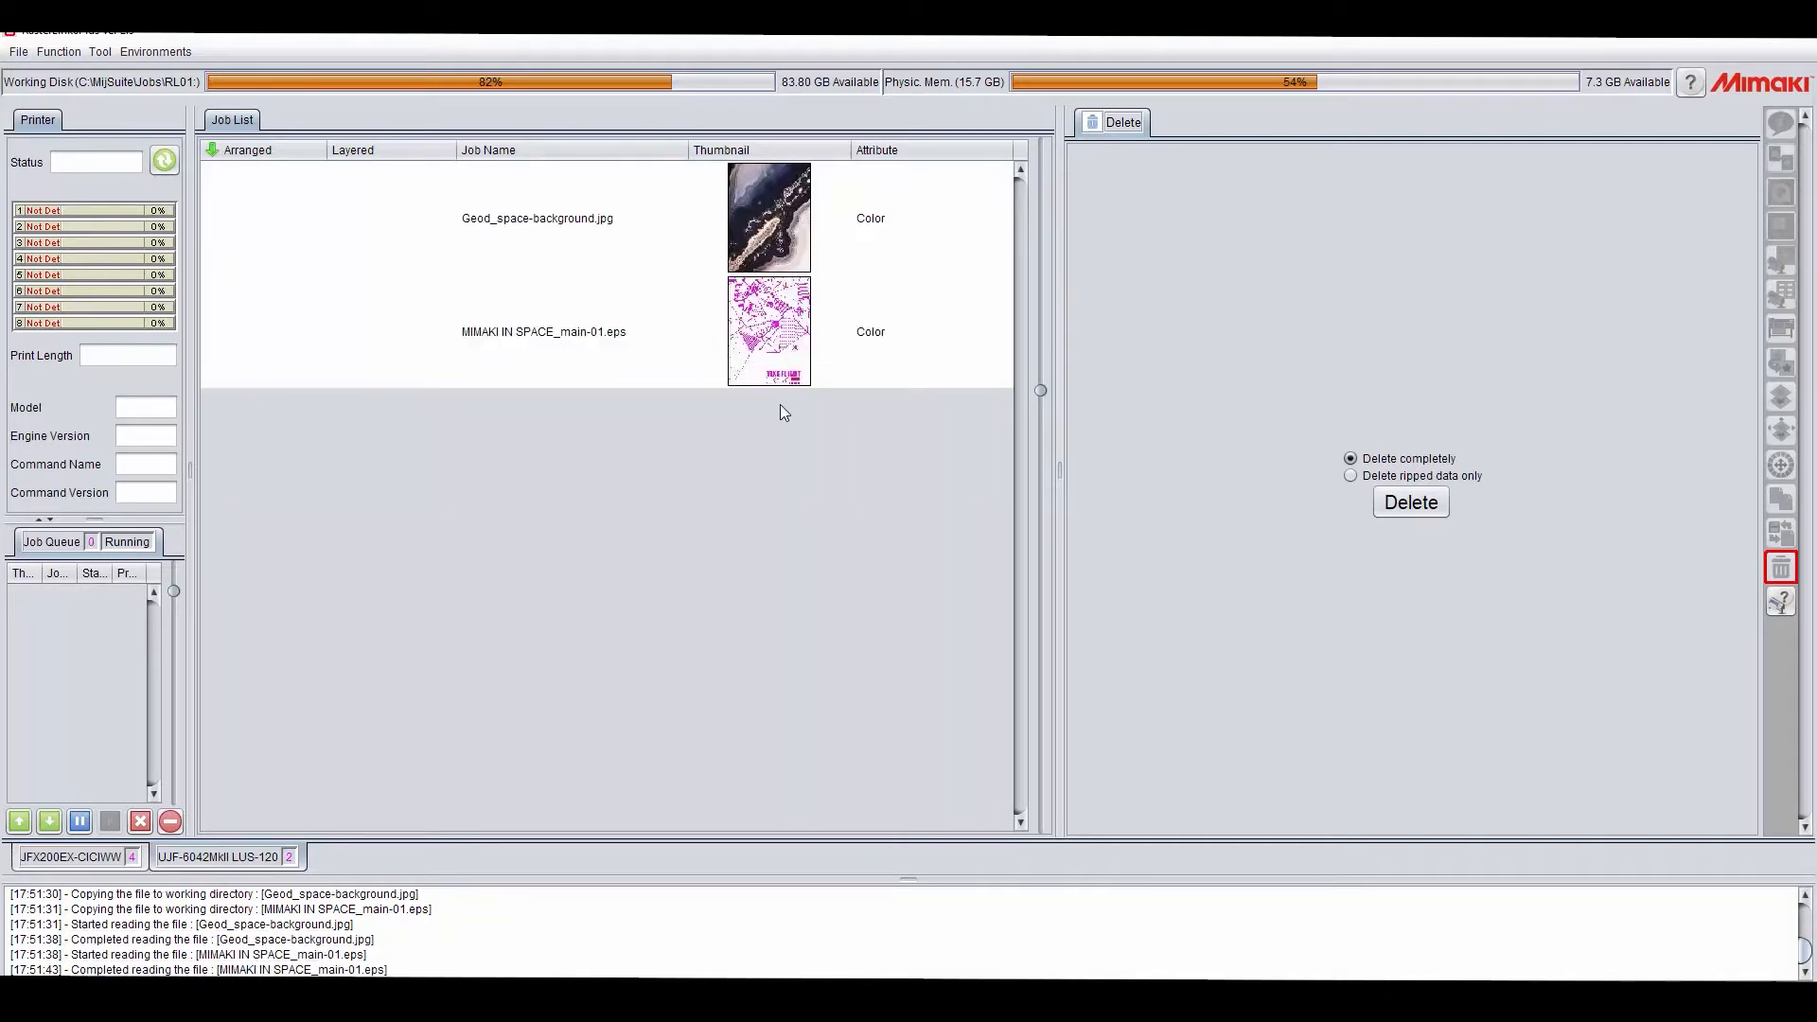
pyautogui.moveTo(891, 324); pyautogui.dragTo(883, 203)
pyautogui.click(1780, 397)
pyautogui.moveTo(1322, 329); pyautogui.dragTo(1324, 271)
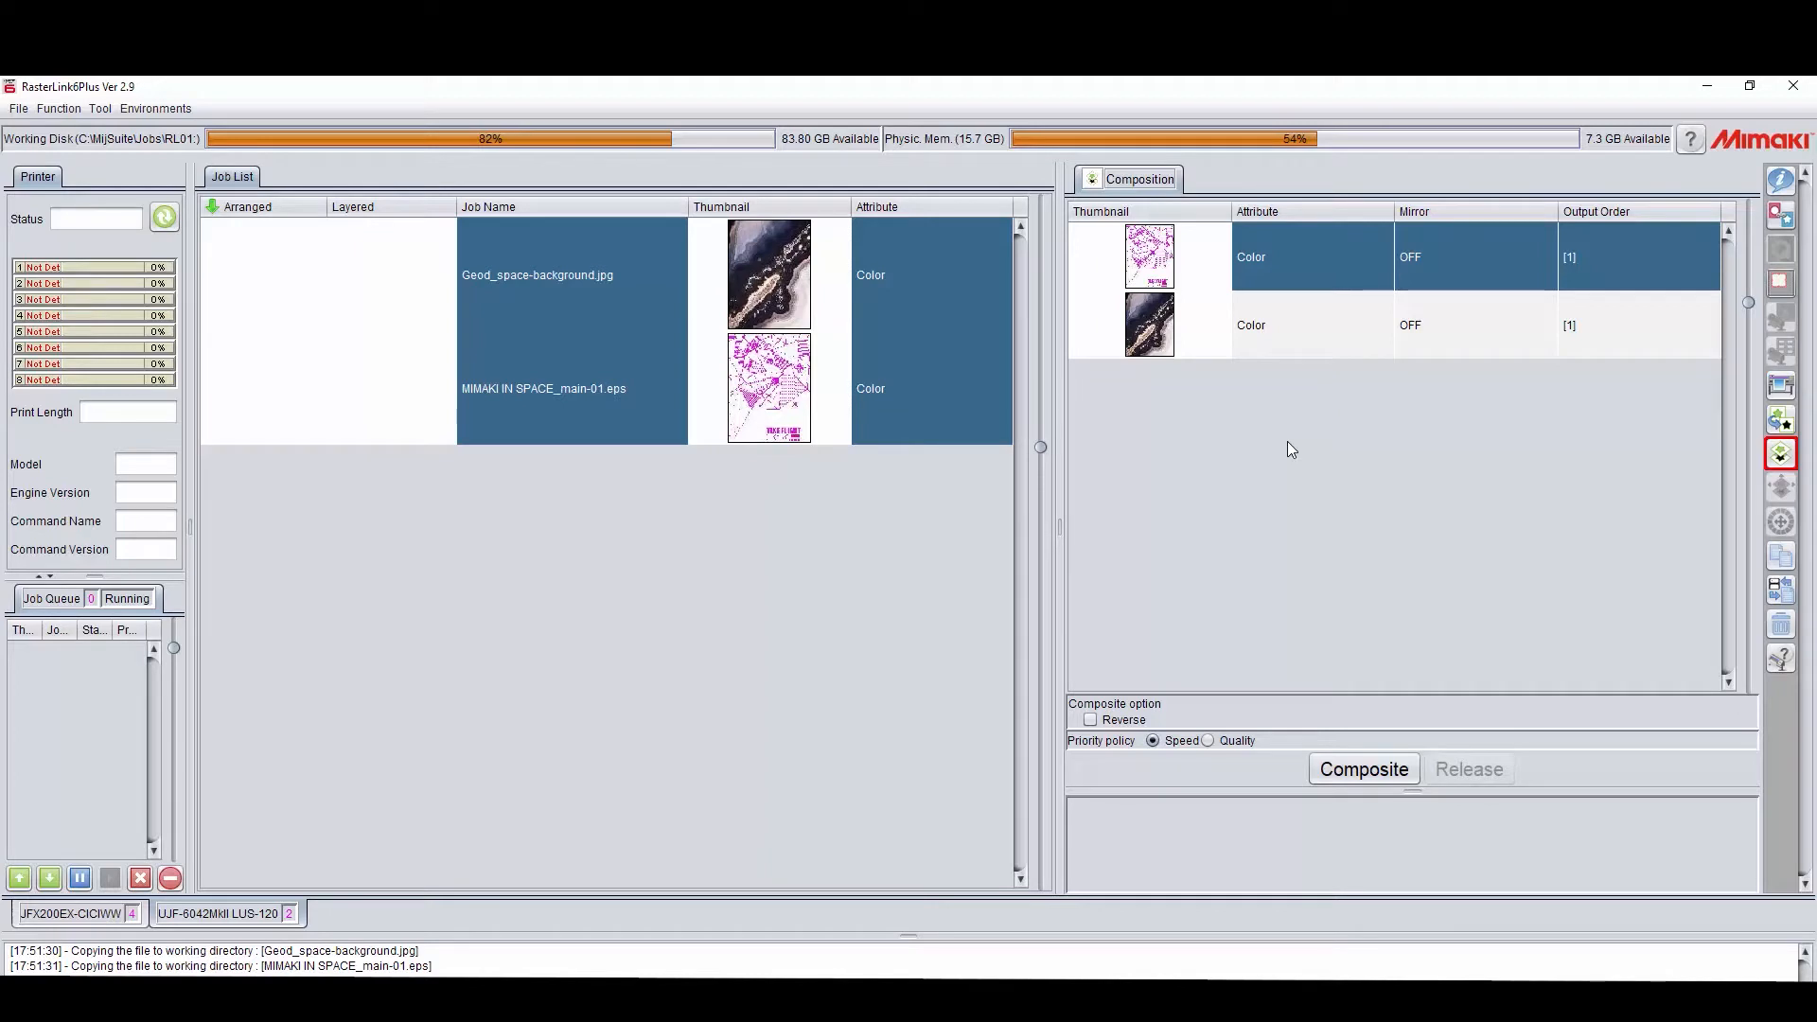
pyautogui.click(1362, 770)
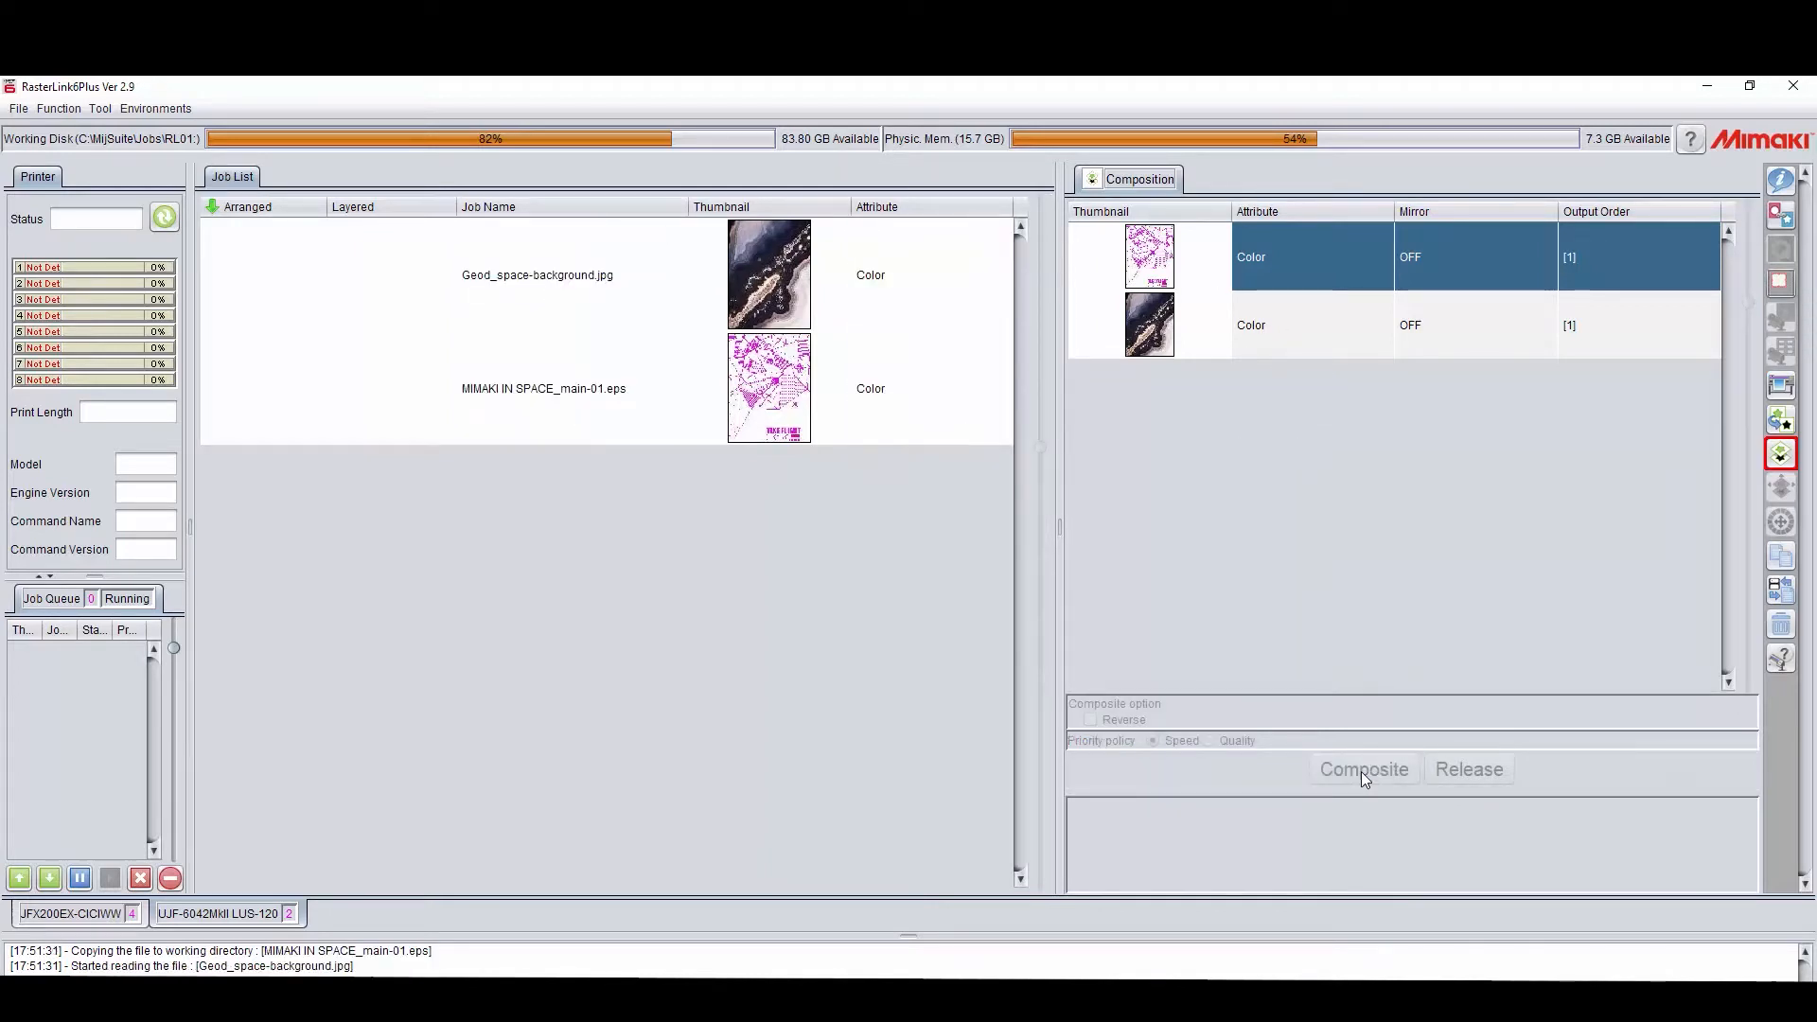
# Step: Replace the C:0, M:99, Y:0, K:0 colour of the space artwork with 70% in each of the two white inks
pyautogui.click(1780, 181)
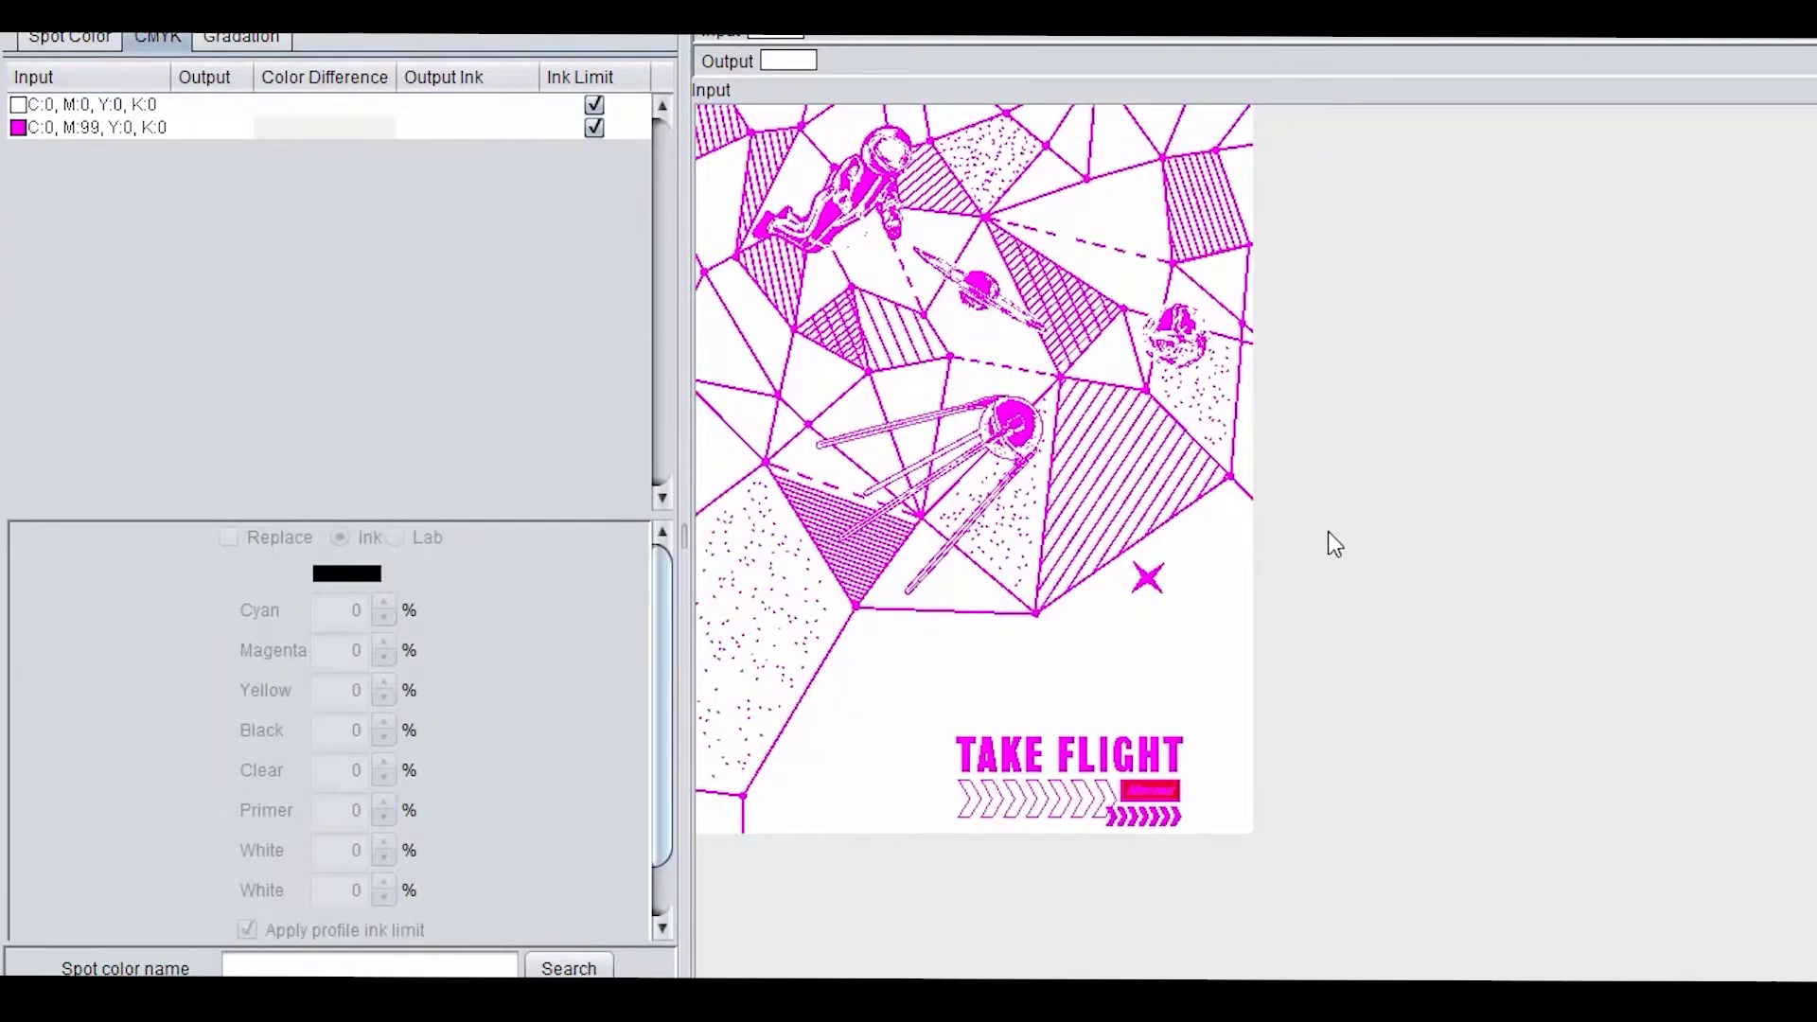
pyautogui.click(110, 126)
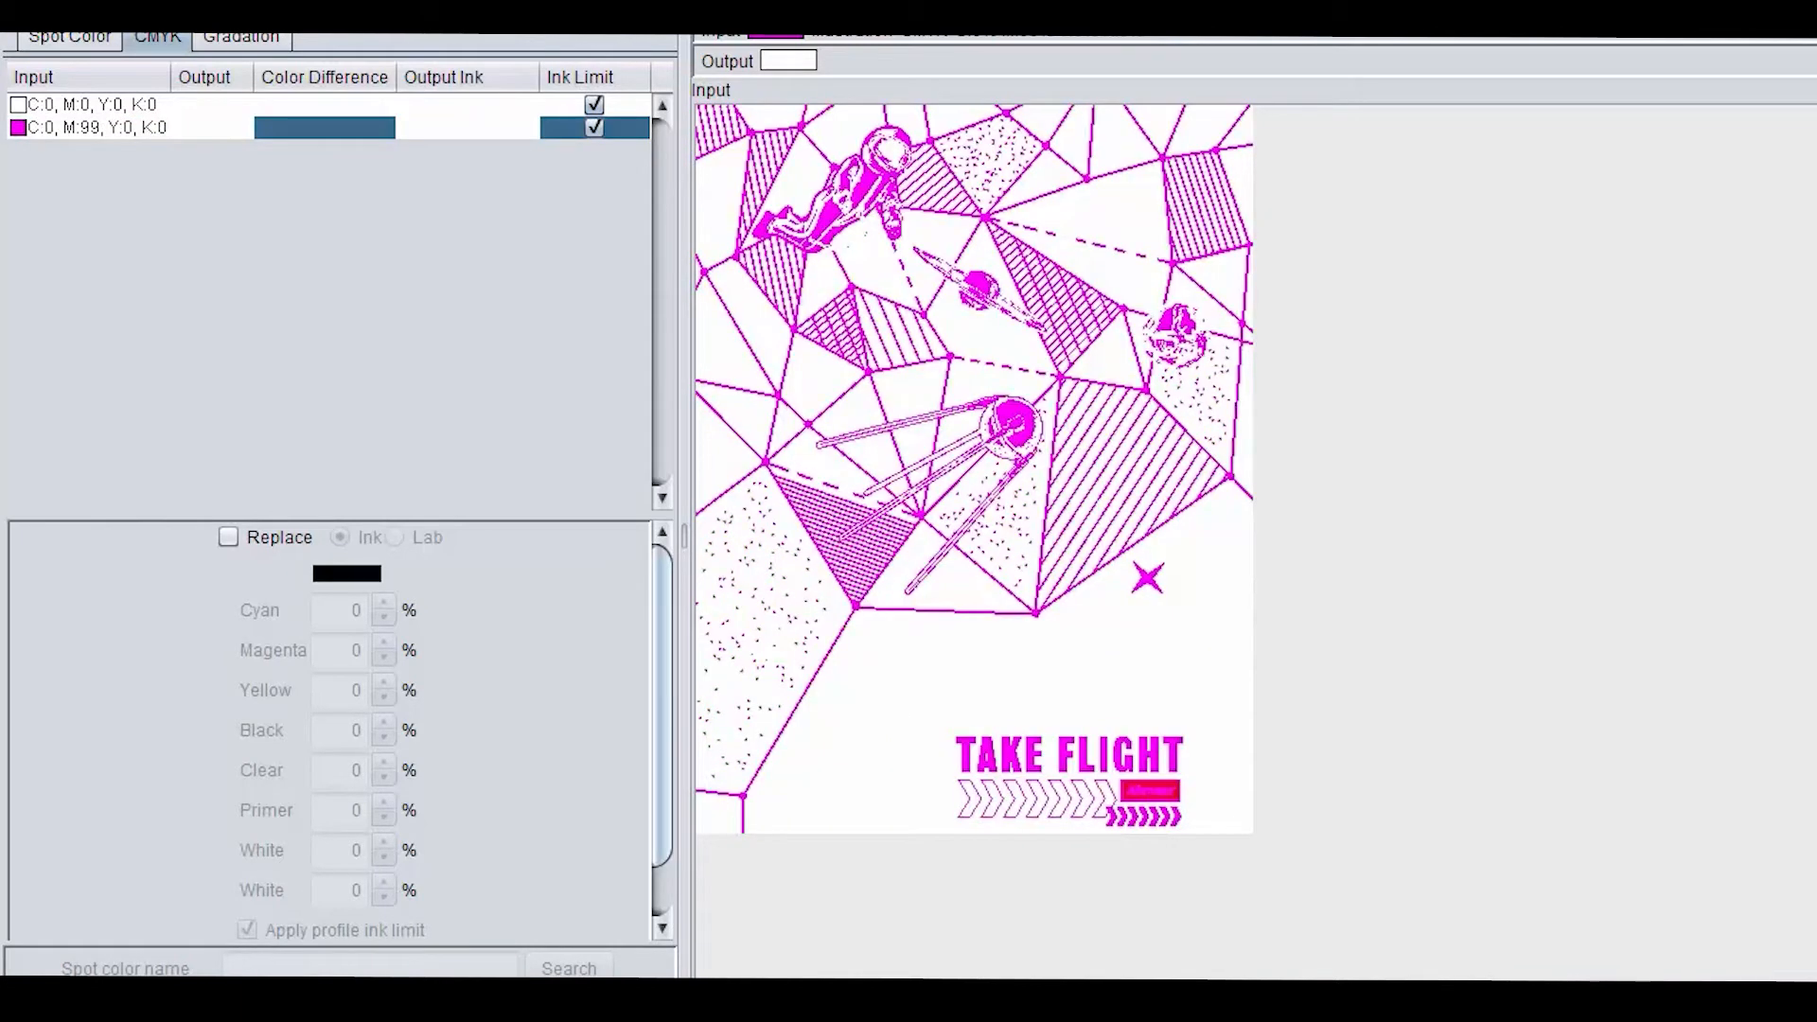
pyautogui.click(228, 538)
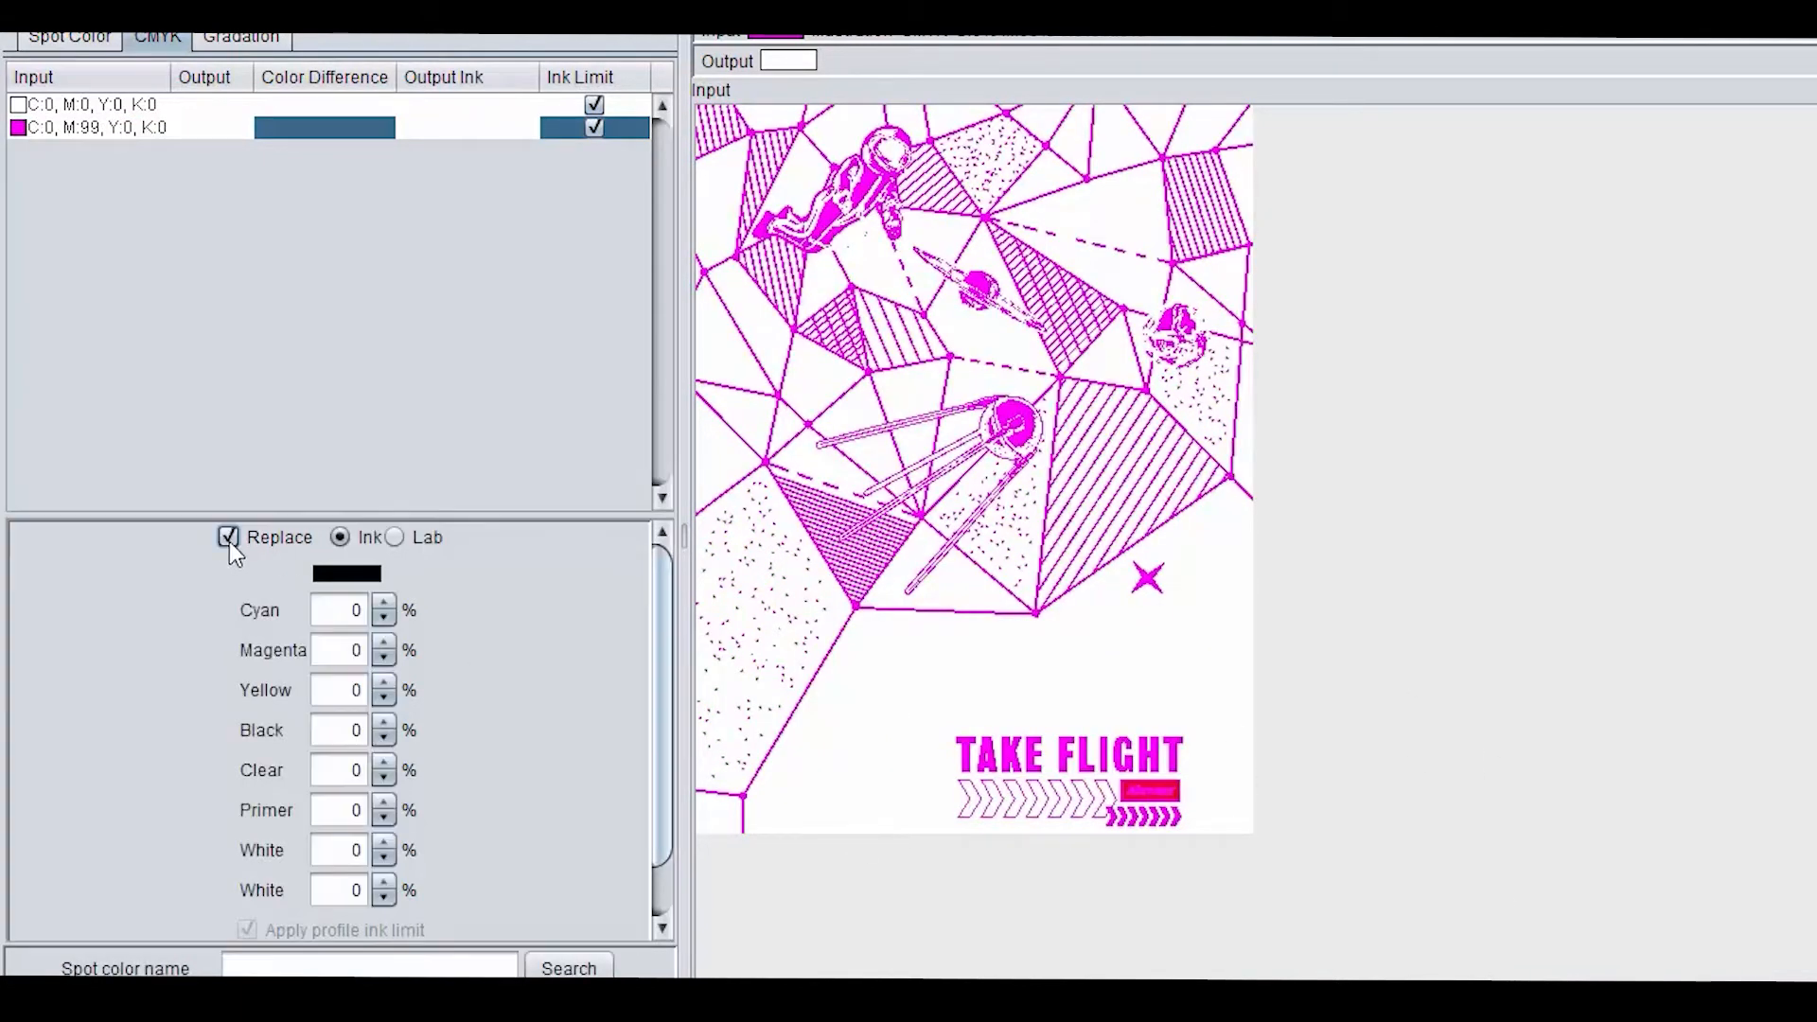
pyautogui.click(343, 847)
pyautogui.write('70')
pyautogui.press('Tab')
pyautogui.write('70')
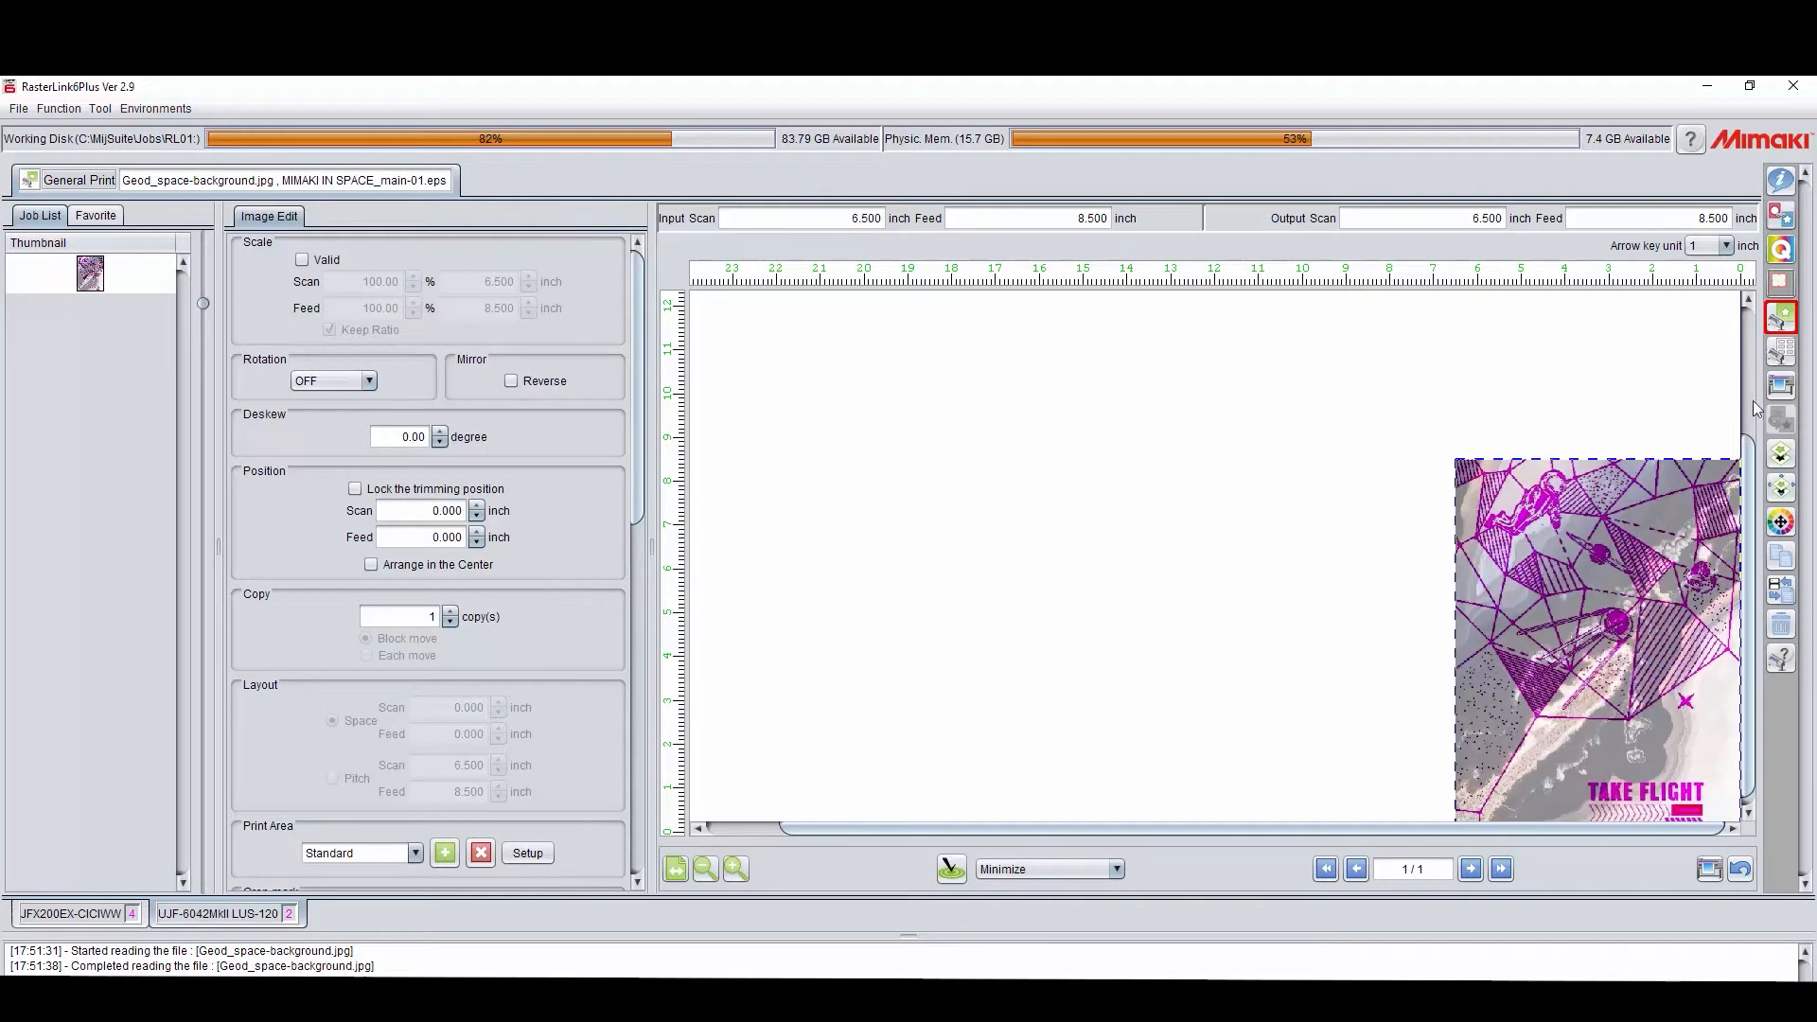
# Step: Execute the composited space artwork and geode background job
pyautogui.click(1781, 385)
pyautogui.click(1410, 580)
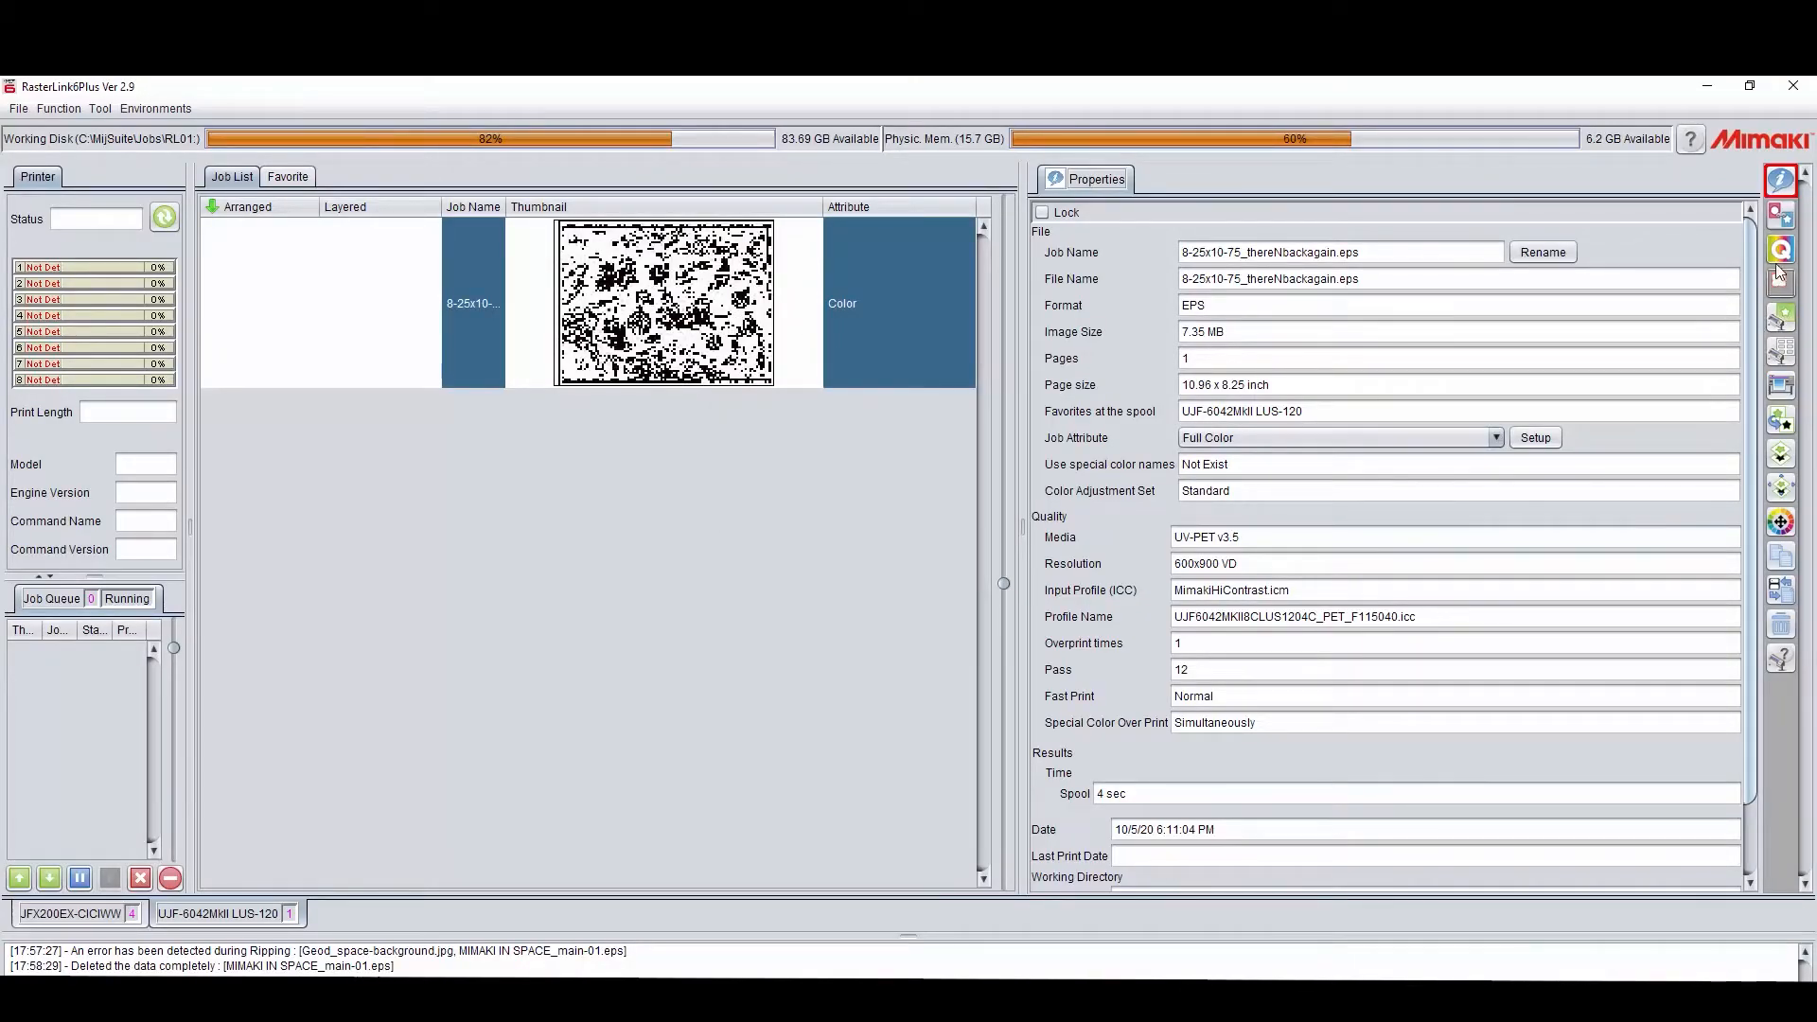
# Step: Create a special plate from 8-25x10-75_thereNbackagain.eps using 50% Clear ink on valid pixels only
pyautogui.click(1780, 419)
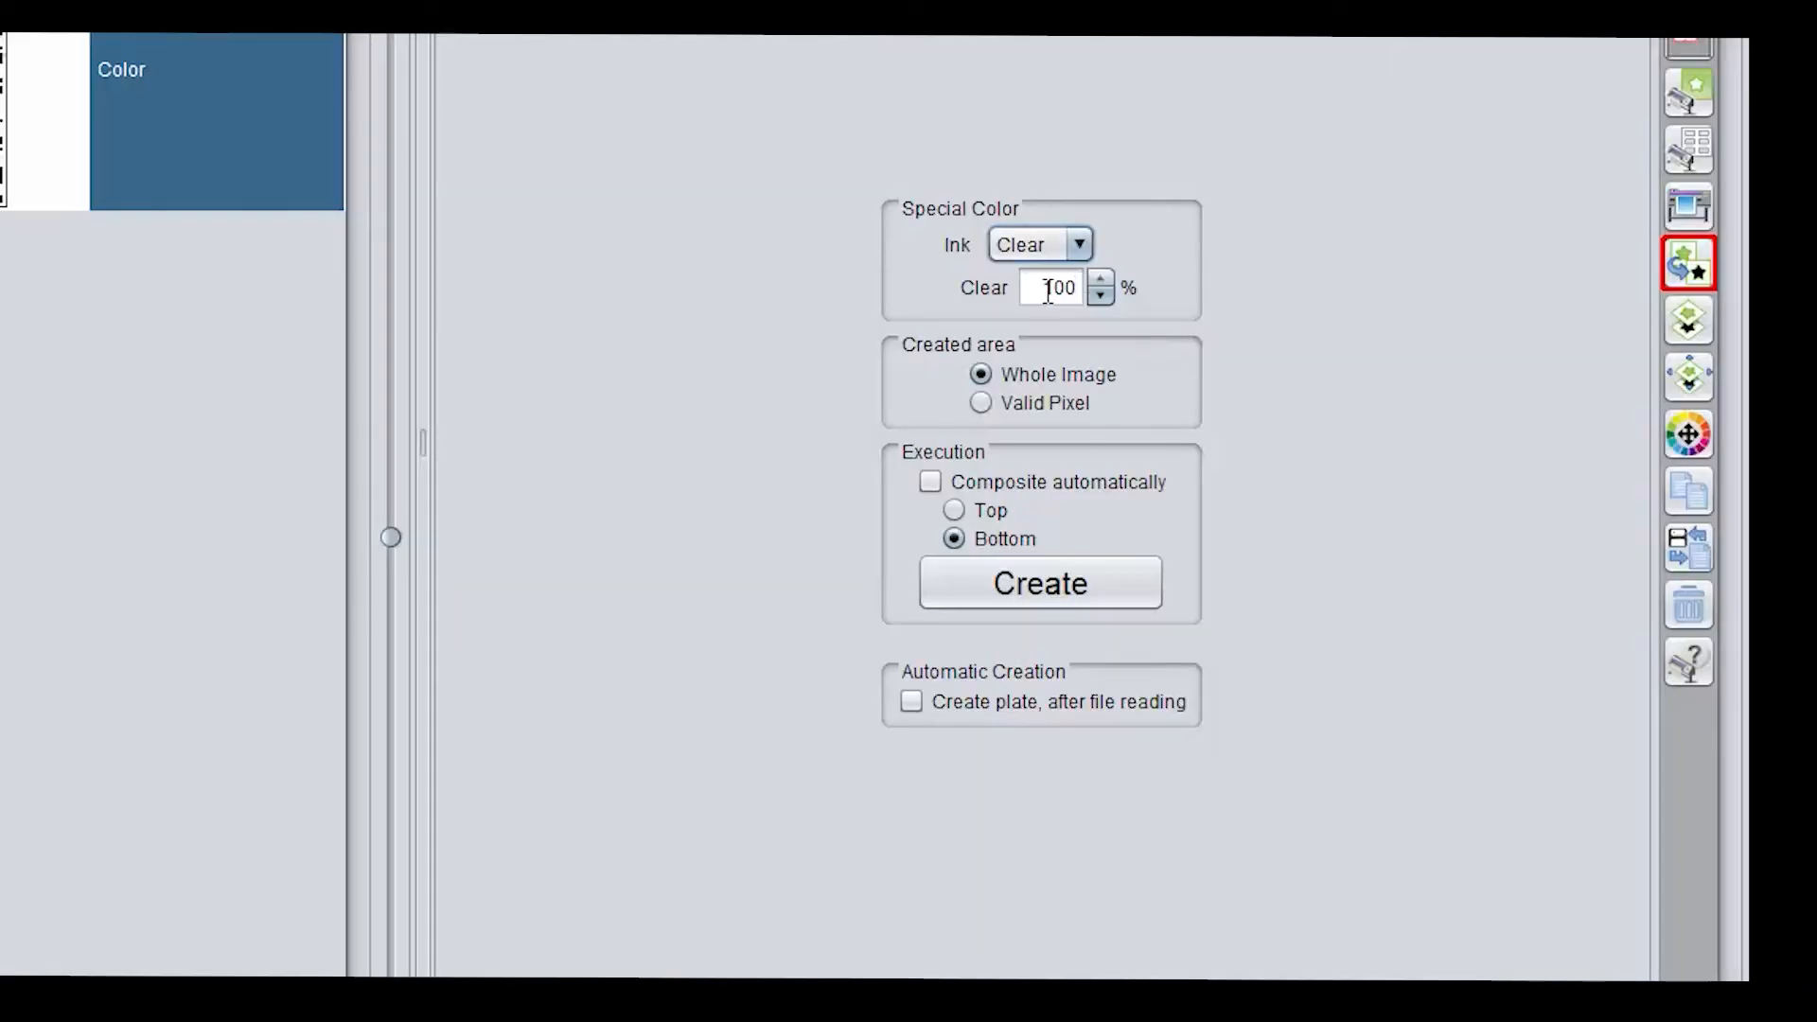
pyautogui.doubleClick(1398, 433)
pyautogui.write('50')
pyautogui.click(1022, 402)
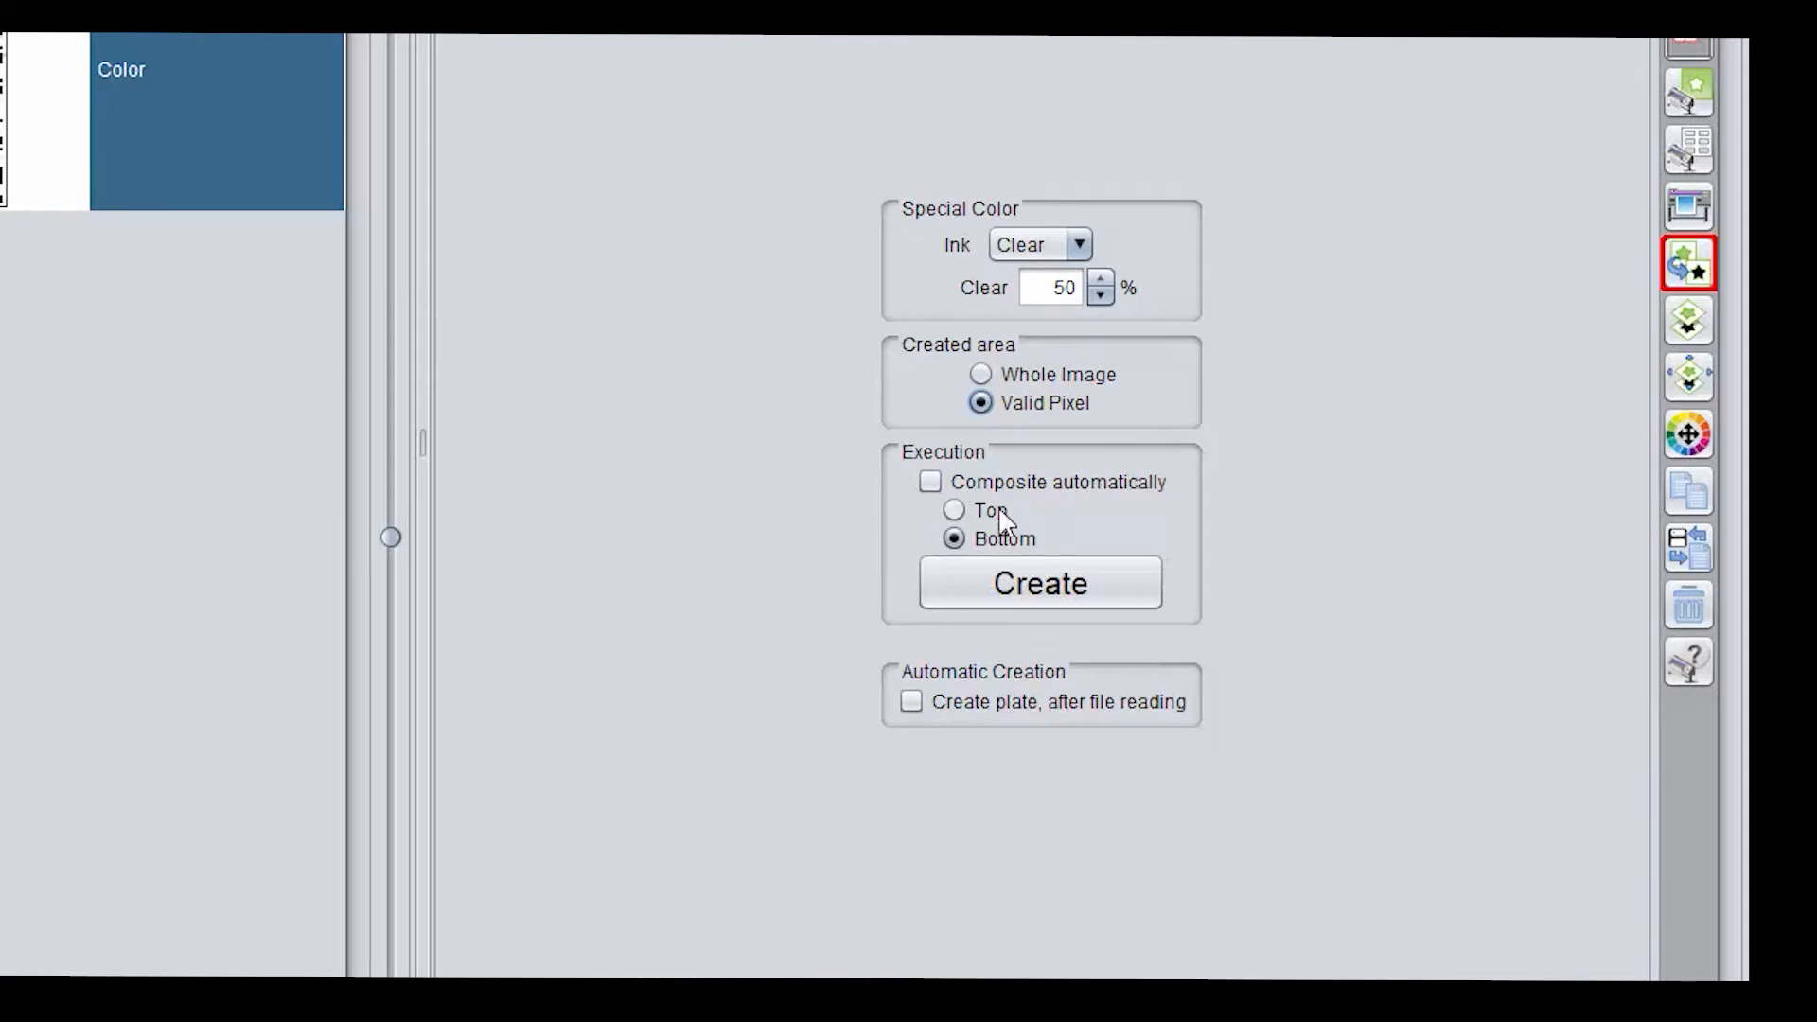
pyautogui.click(1040, 583)
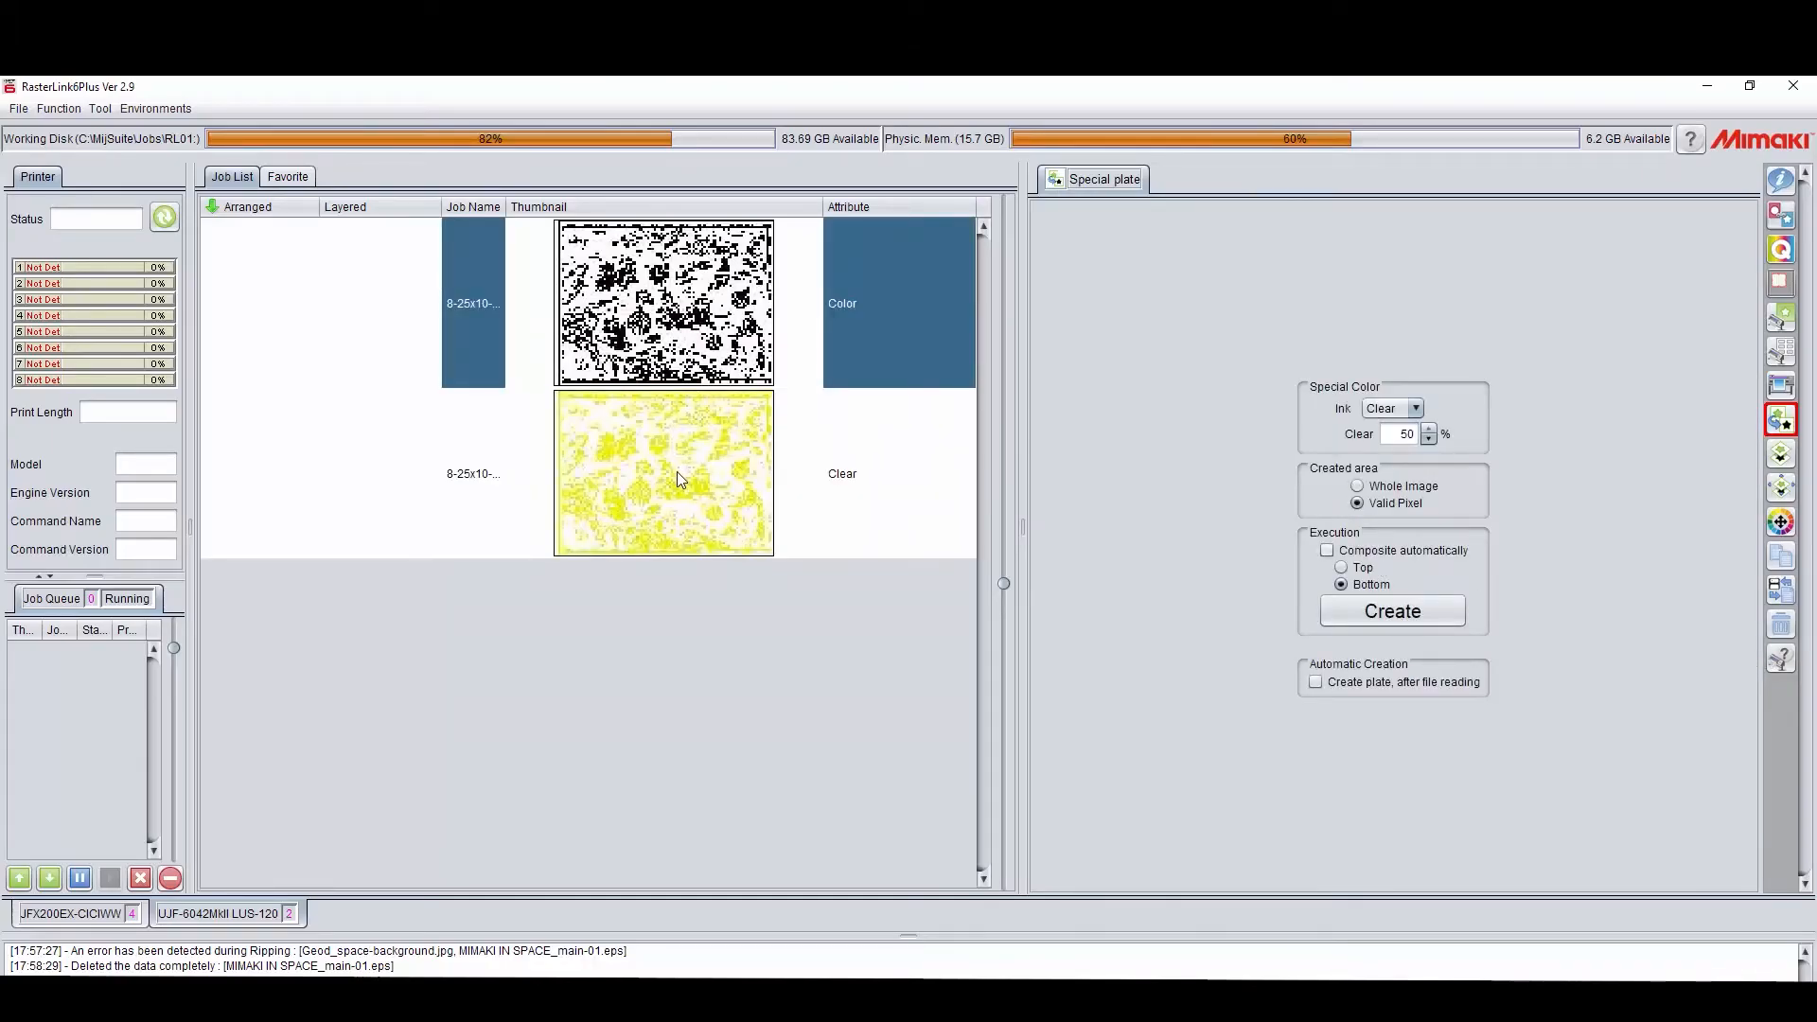
# Step: Check the clear plate job in the print layout and set its UV mode to Matte Print
pyautogui.click(678, 471)
pyautogui.click(1780, 317)
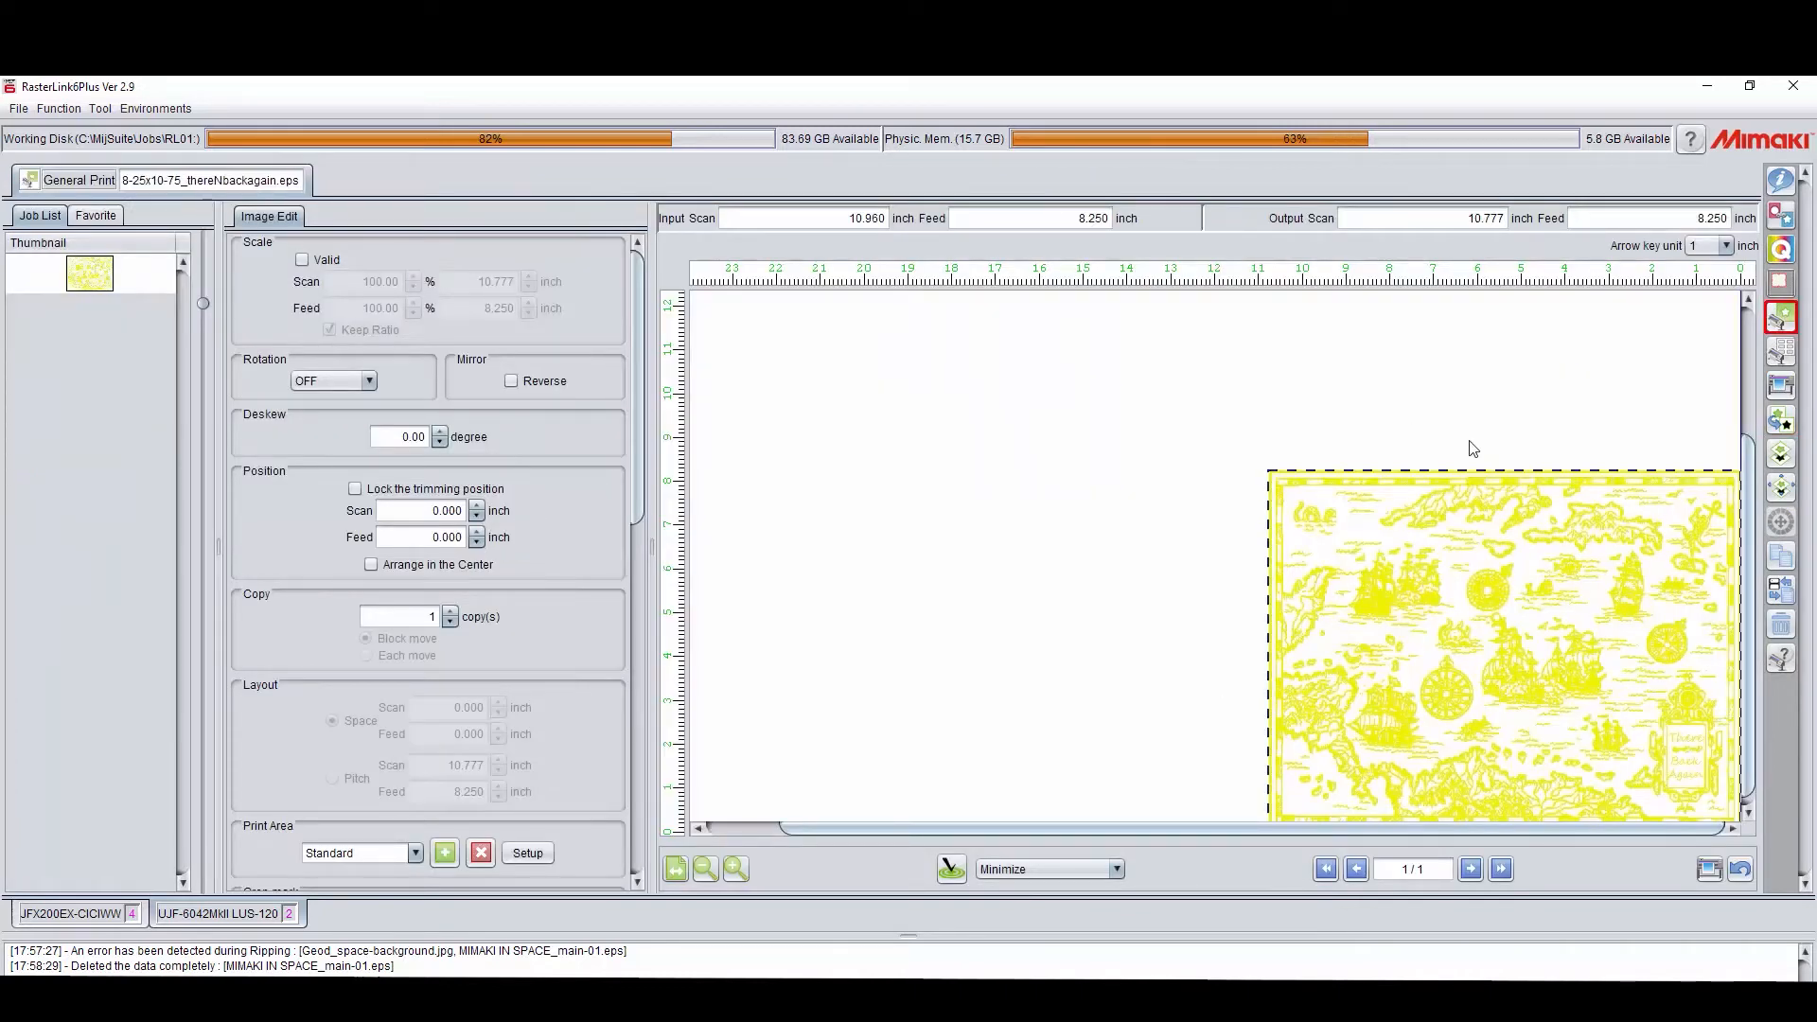
pyautogui.click(1780, 180)
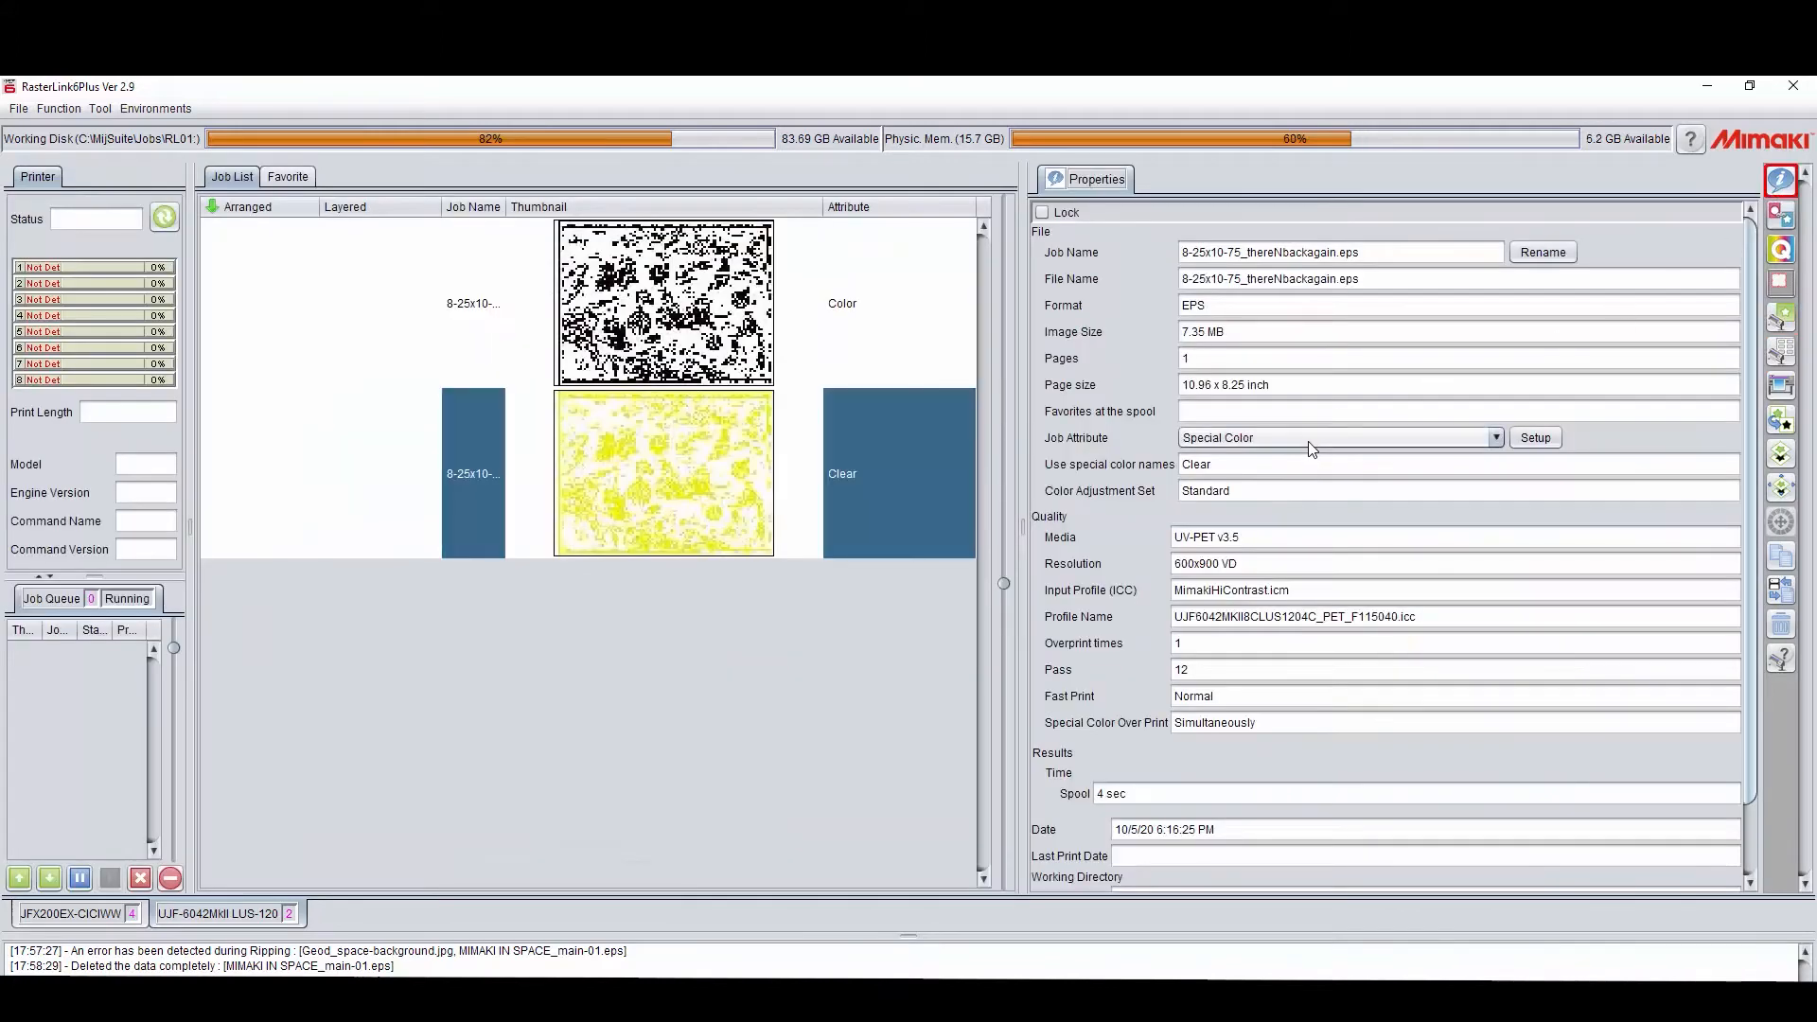
pyautogui.click(1525, 437)
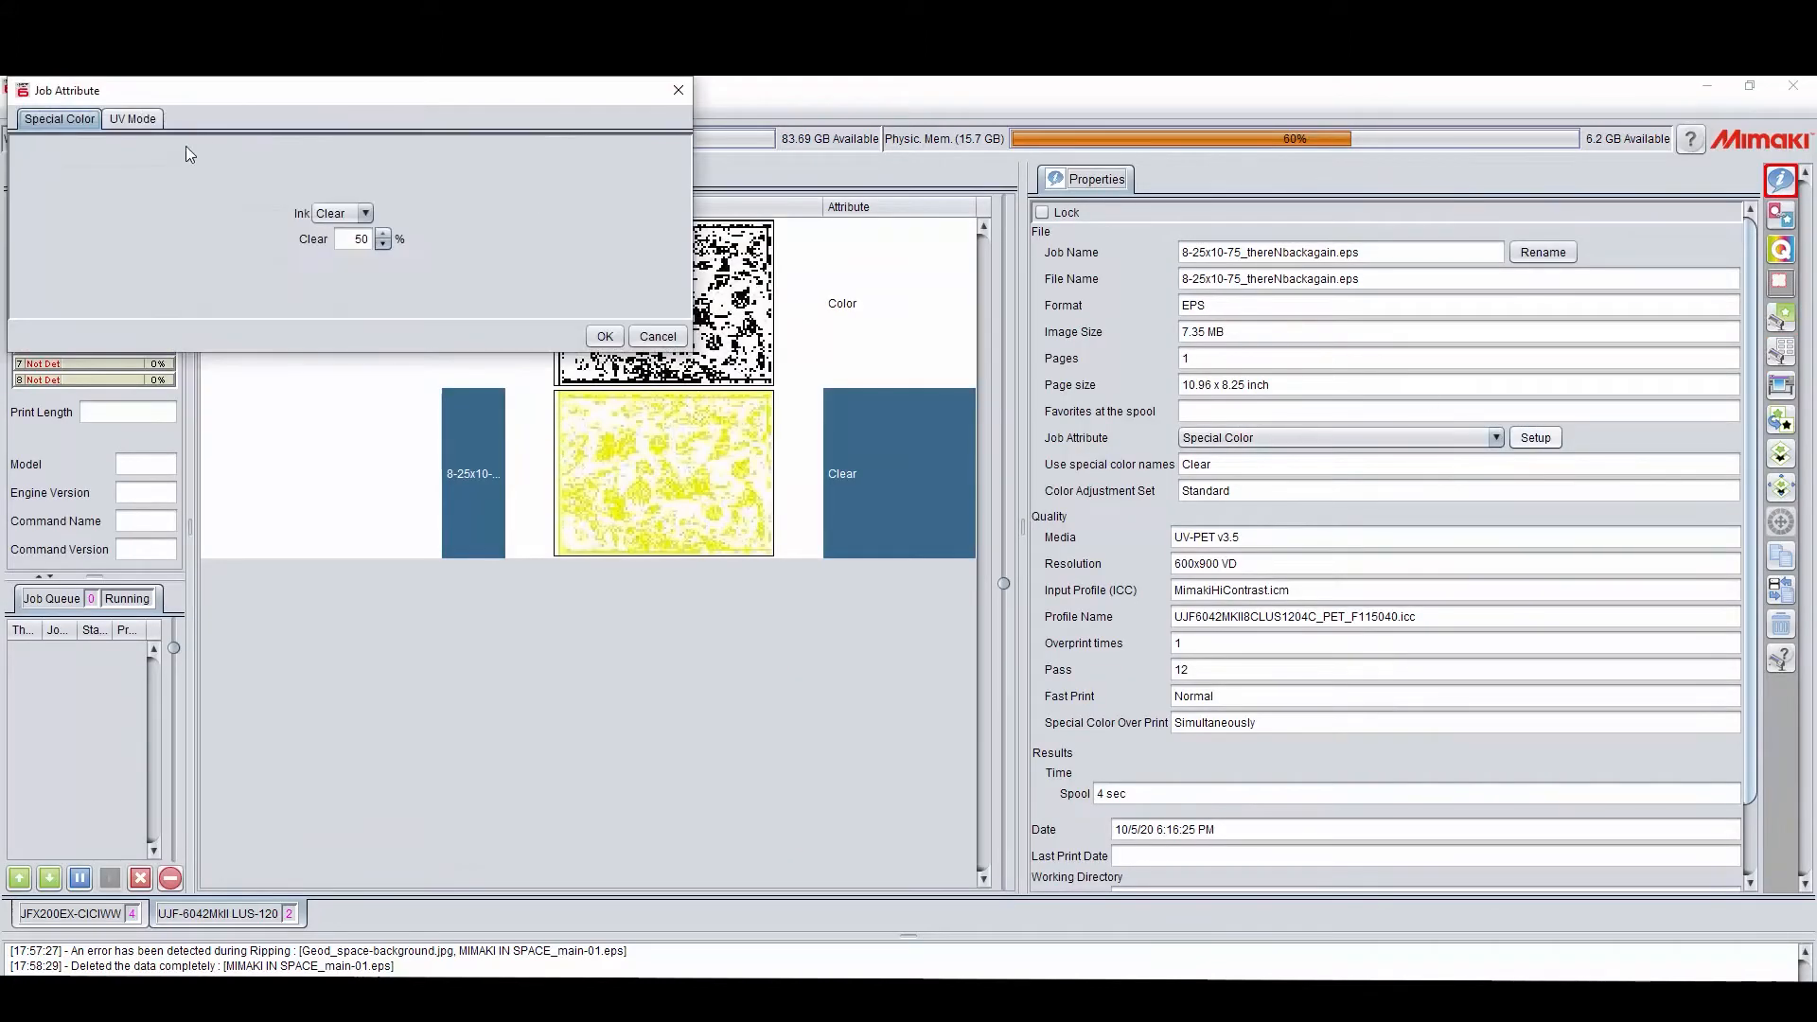
pyautogui.click(133, 118)
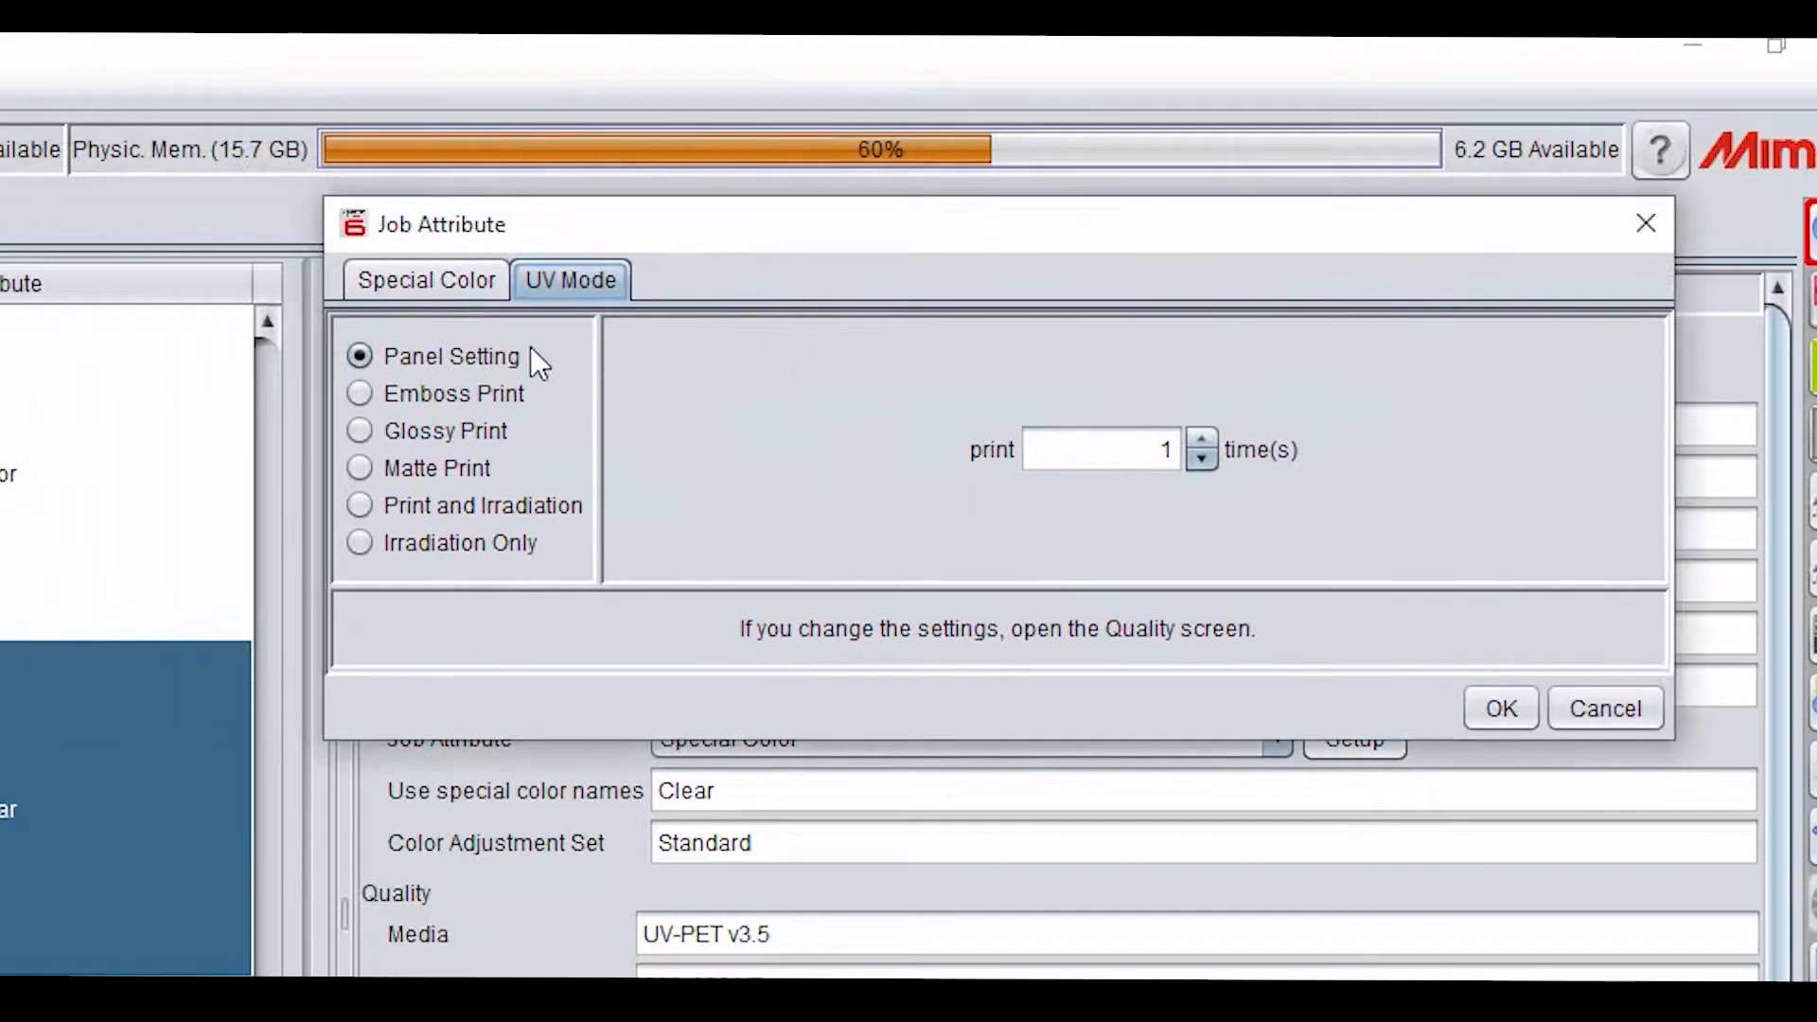
pyautogui.click(405, 469)
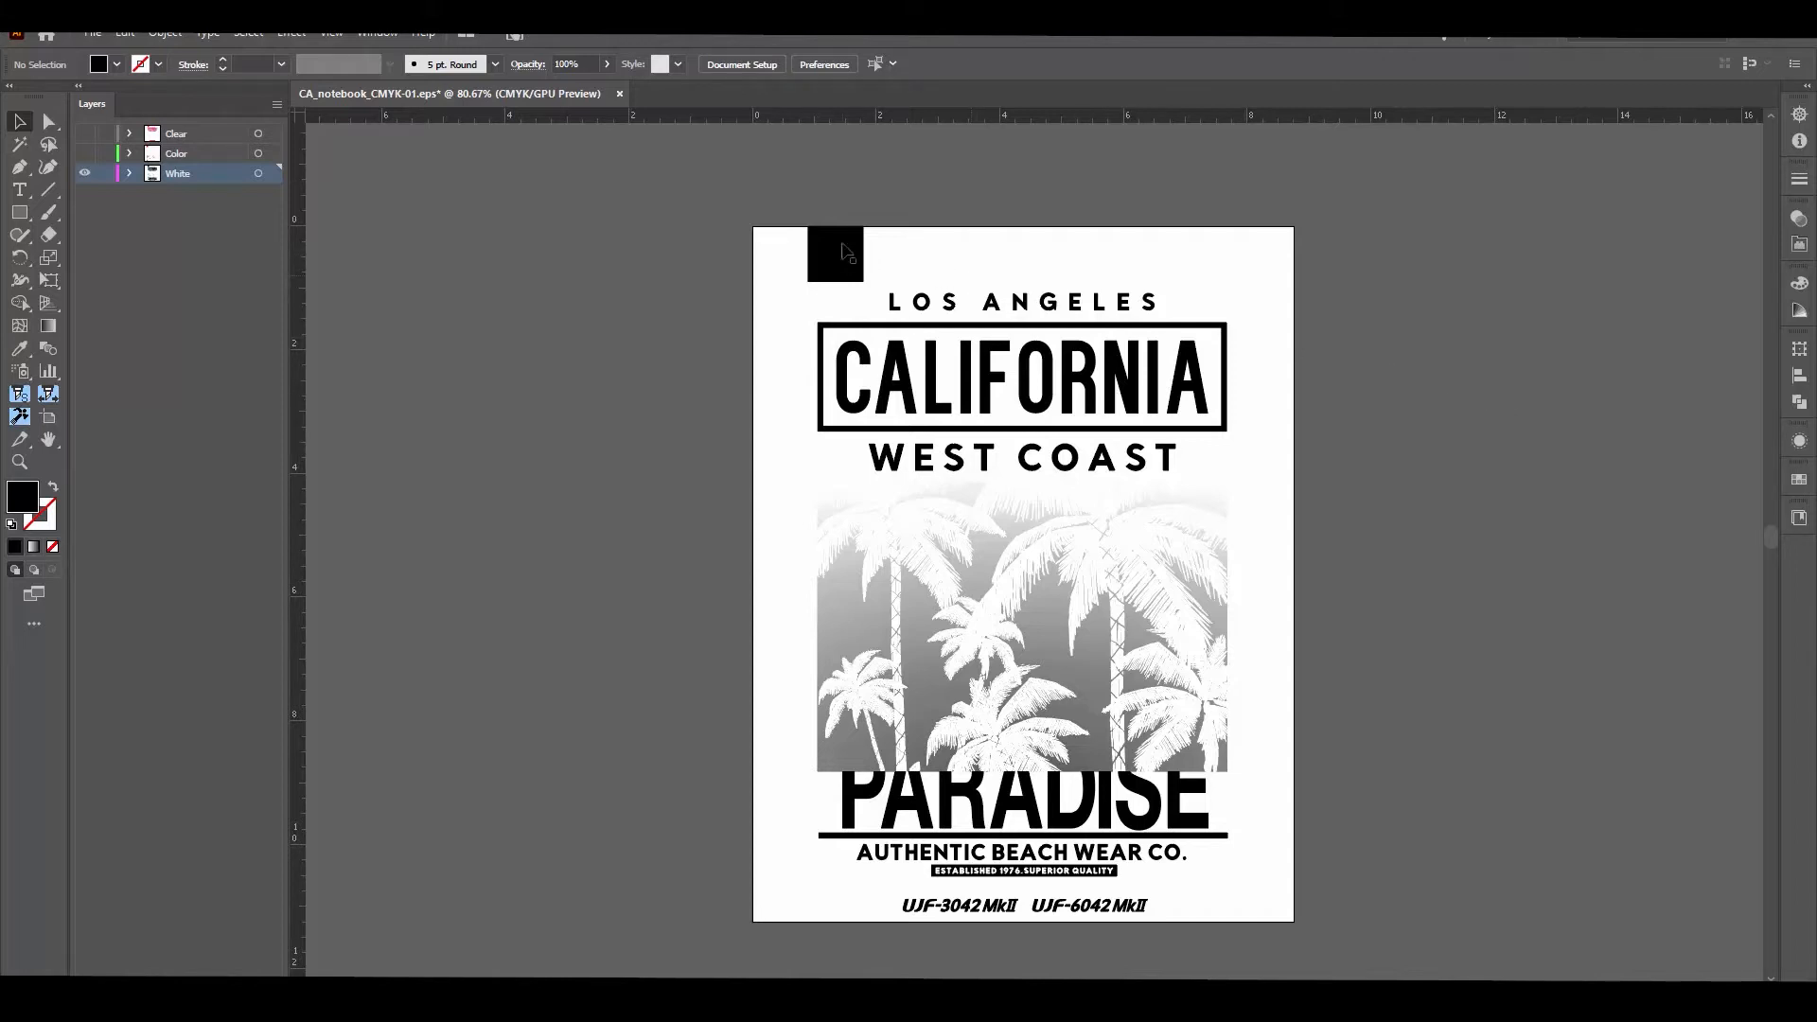
# Step: In Illustrator, select the small black square in the White layer and inspect its CMYK fill values
pyautogui.click(129, 173)
pyautogui.click(257, 233)
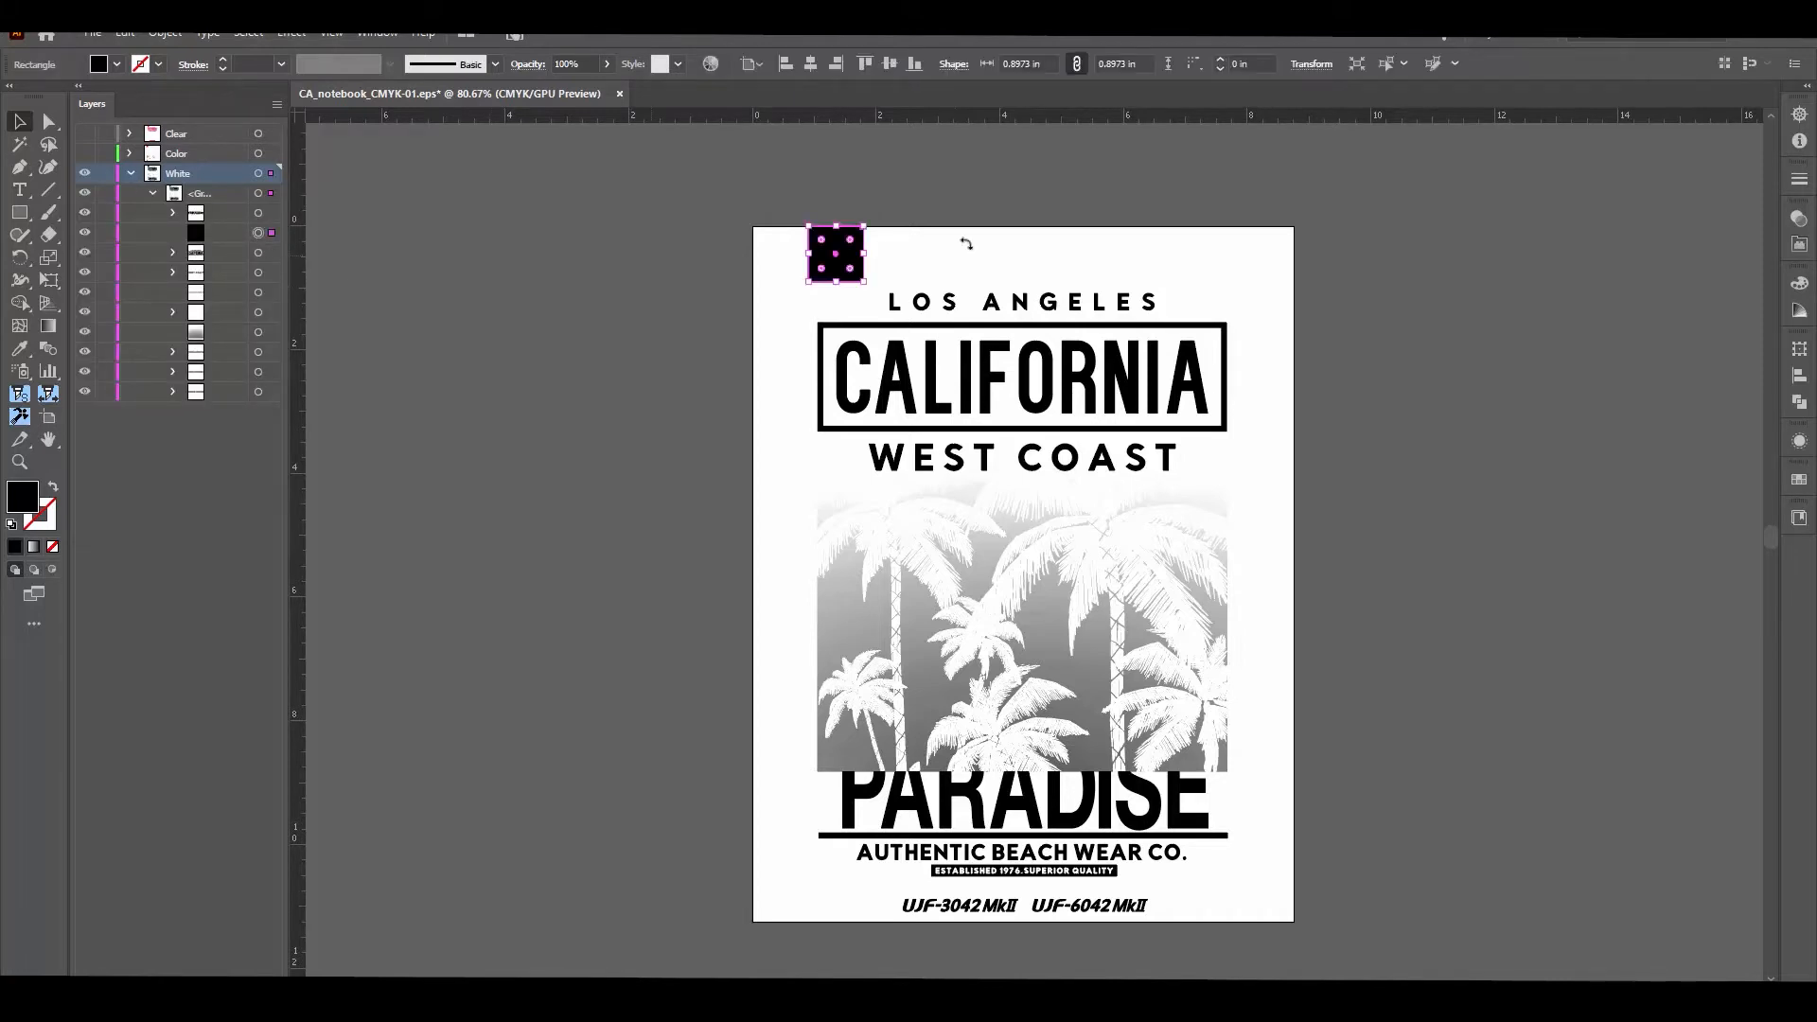
pyautogui.click(1797, 286)
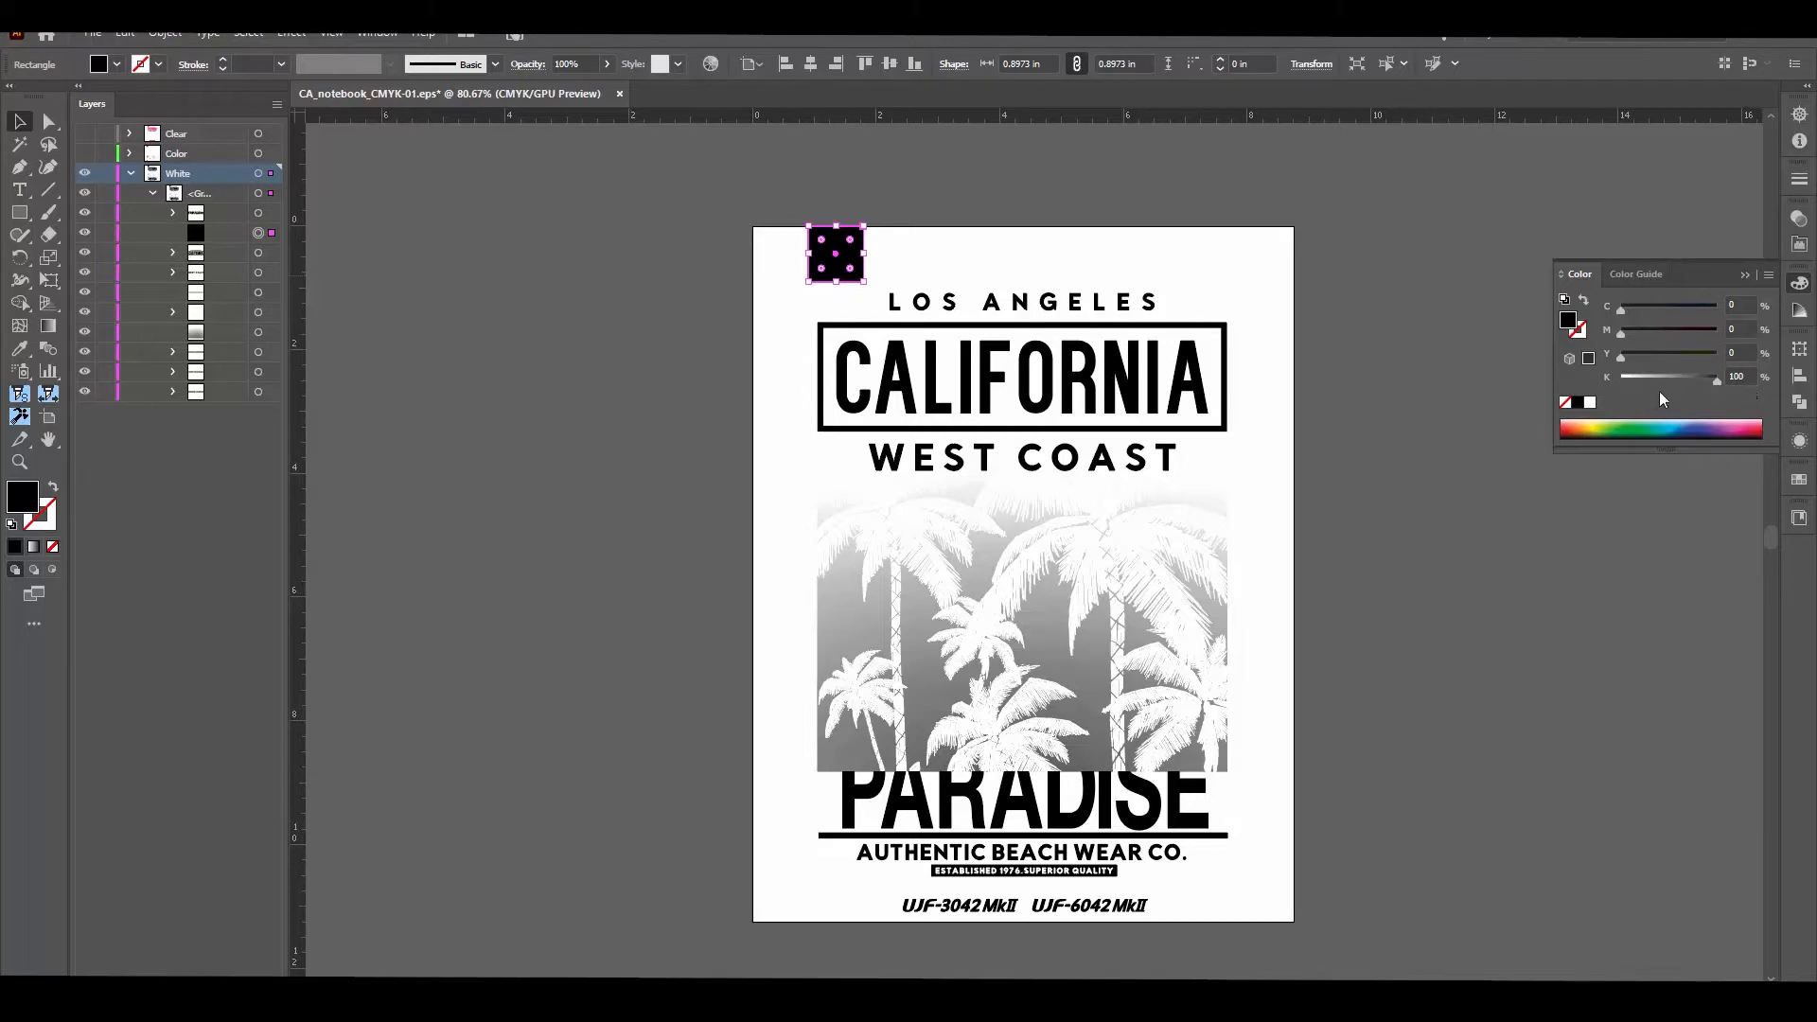
# Step: Select all the artwork in the White layer and convert its colors to grayscale
pyautogui.click(1325, 963)
pyautogui.hotkey('ctrl', 'a')
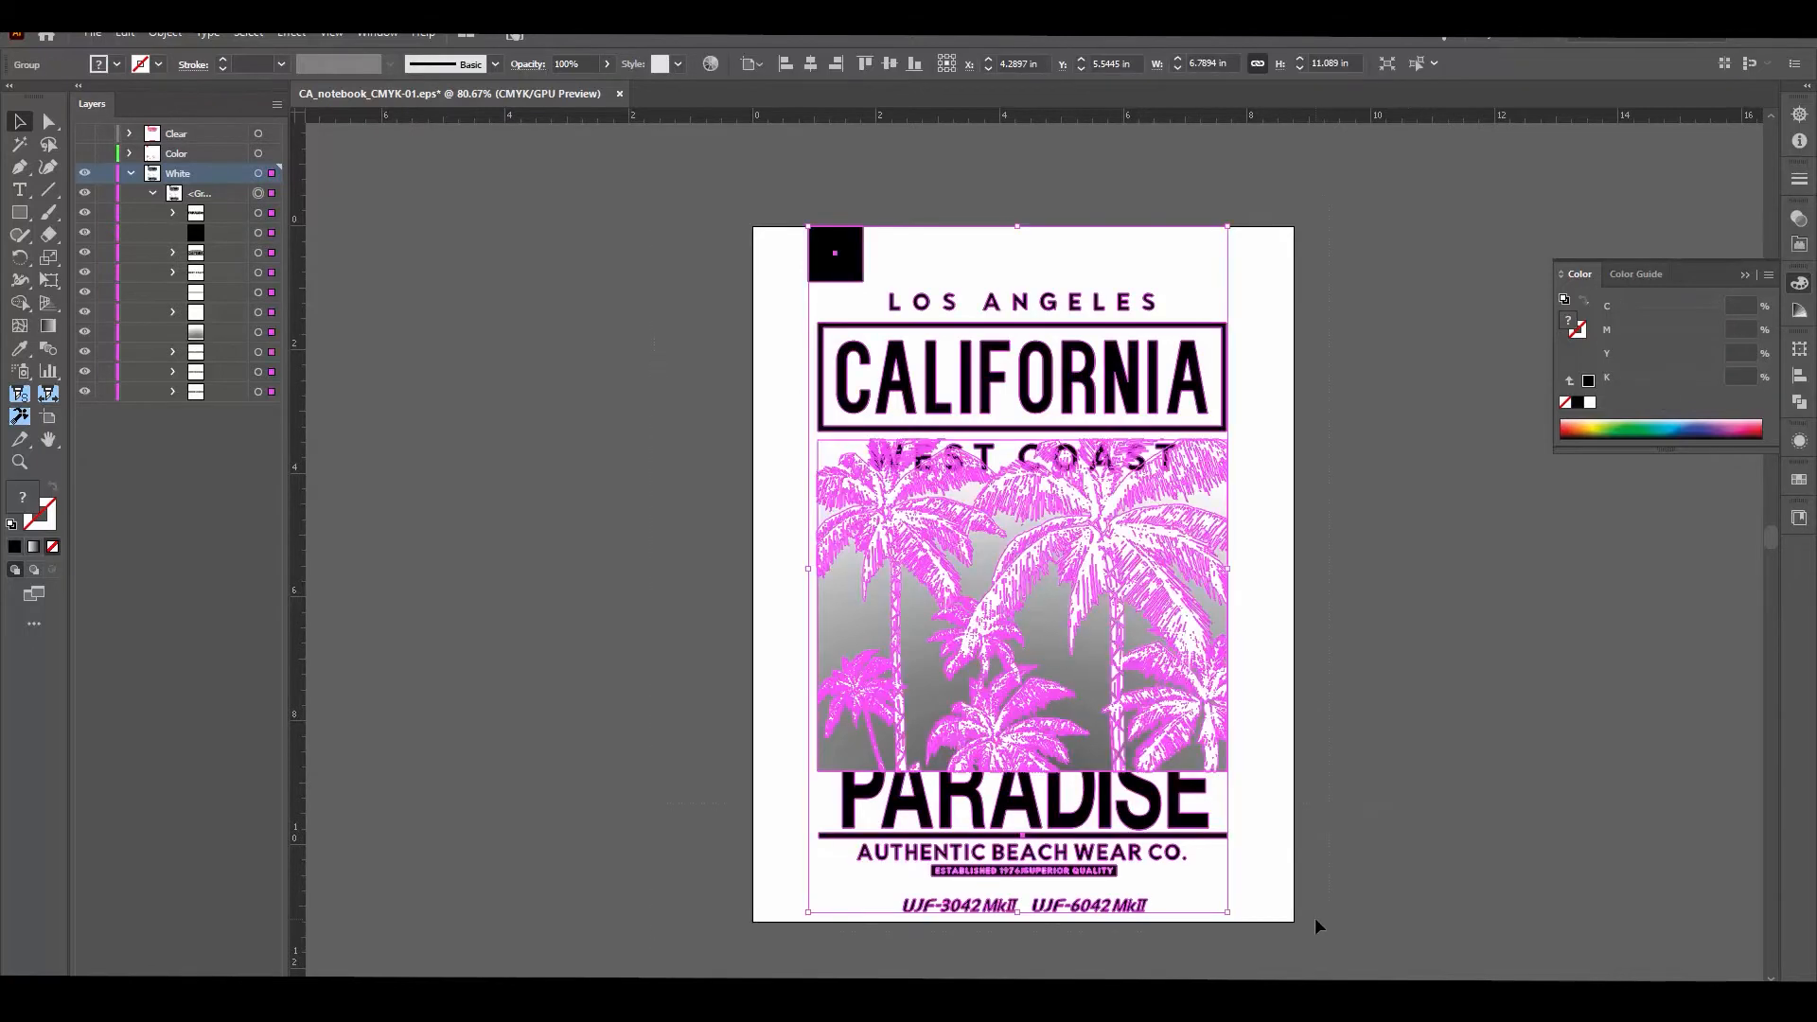
pyautogui.click(93, 34)
pyautogui.moveTo(125, 34)
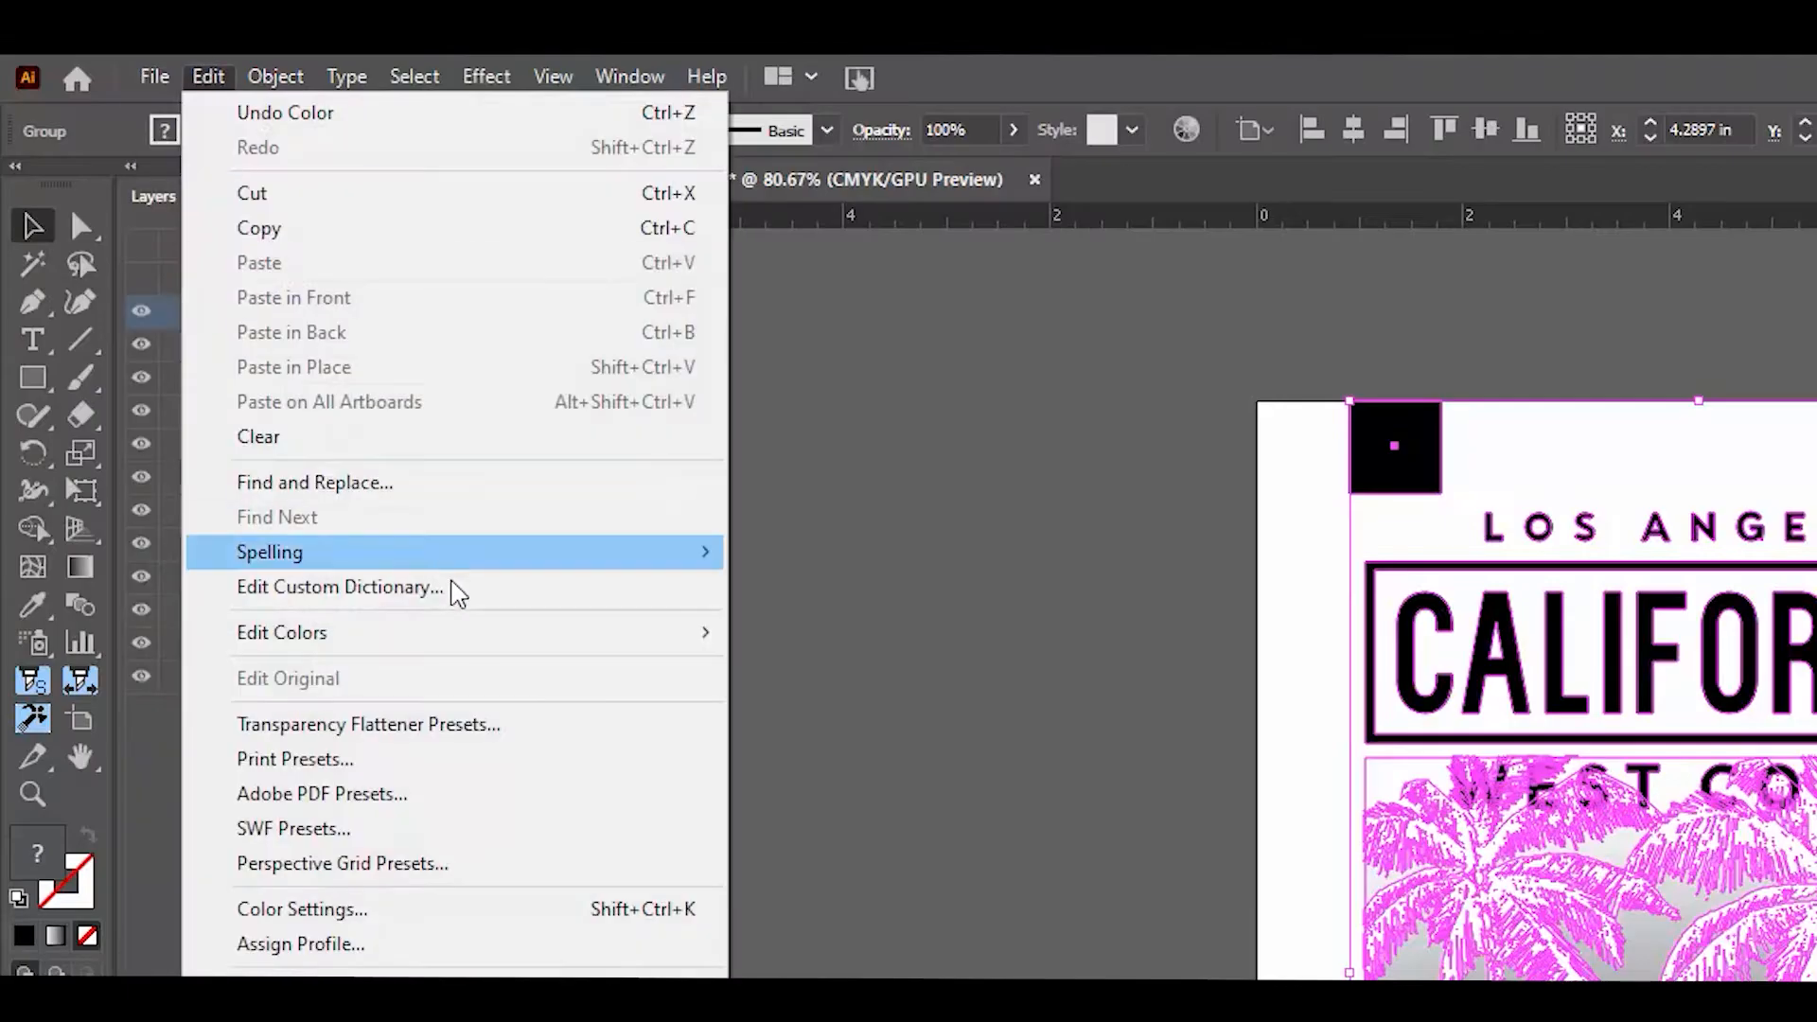
pyautogui.moveTo(649, 632)
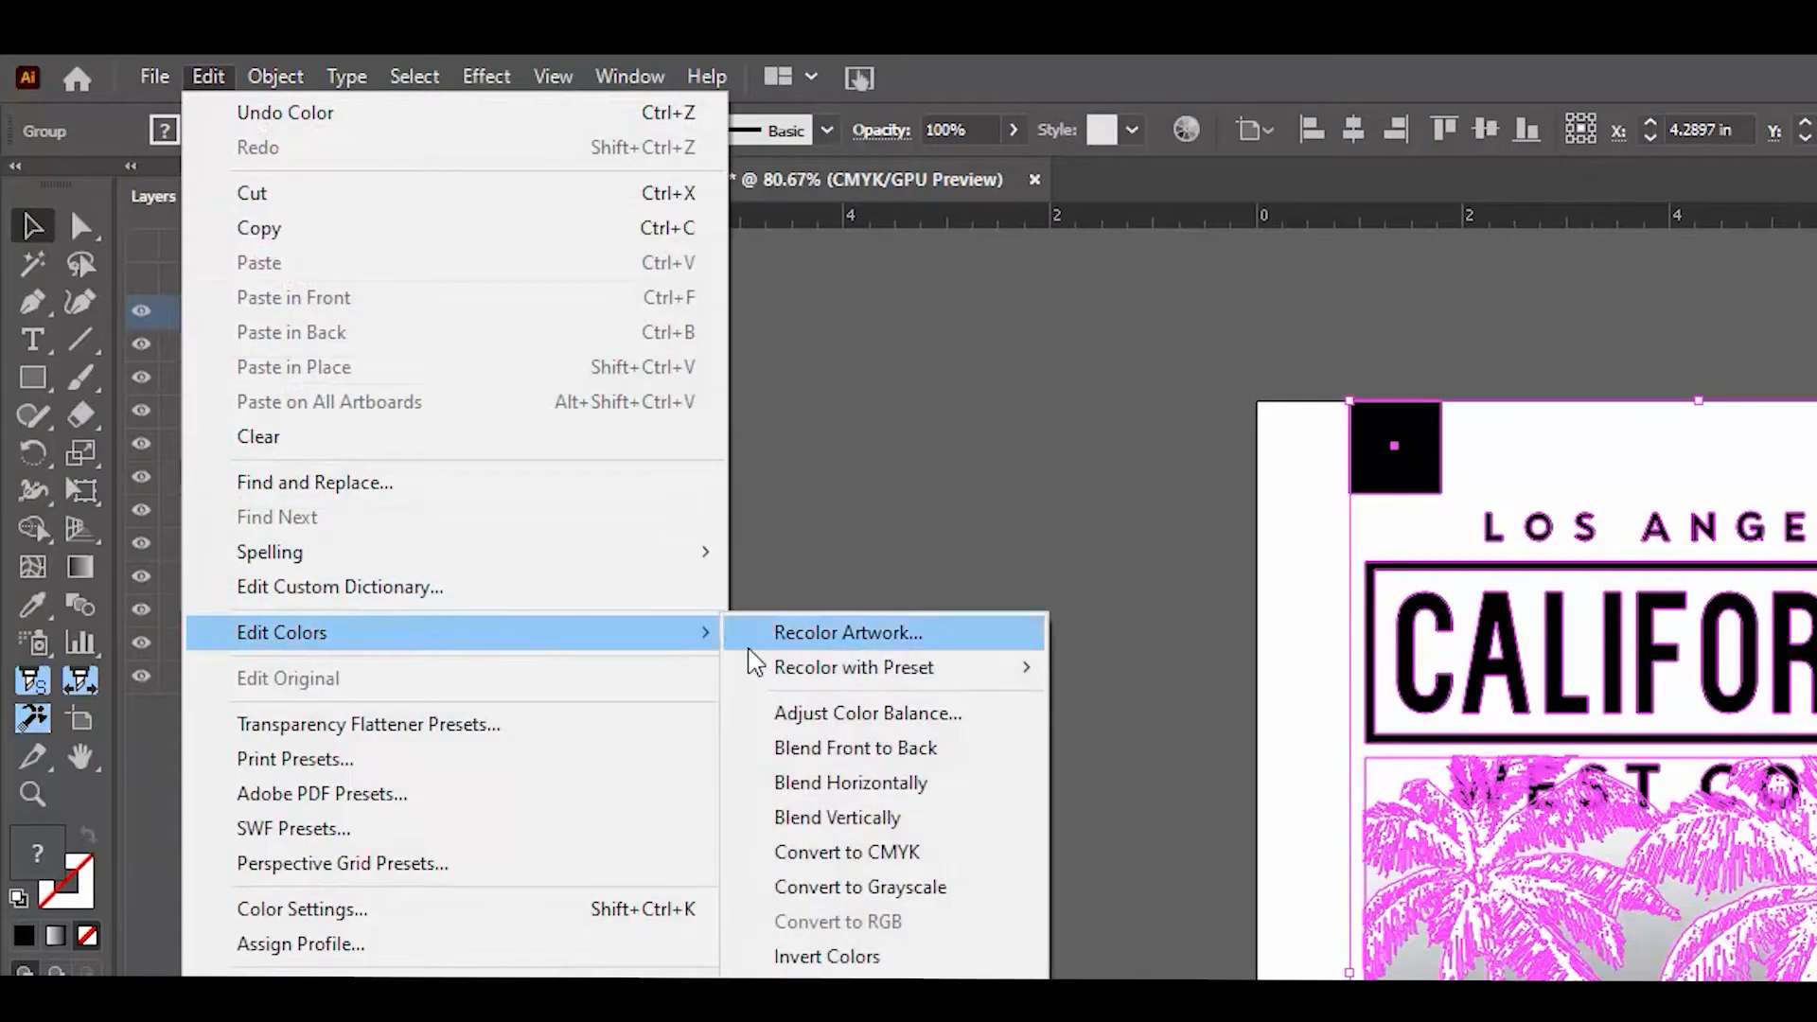
pyautogui.click(946, 891)
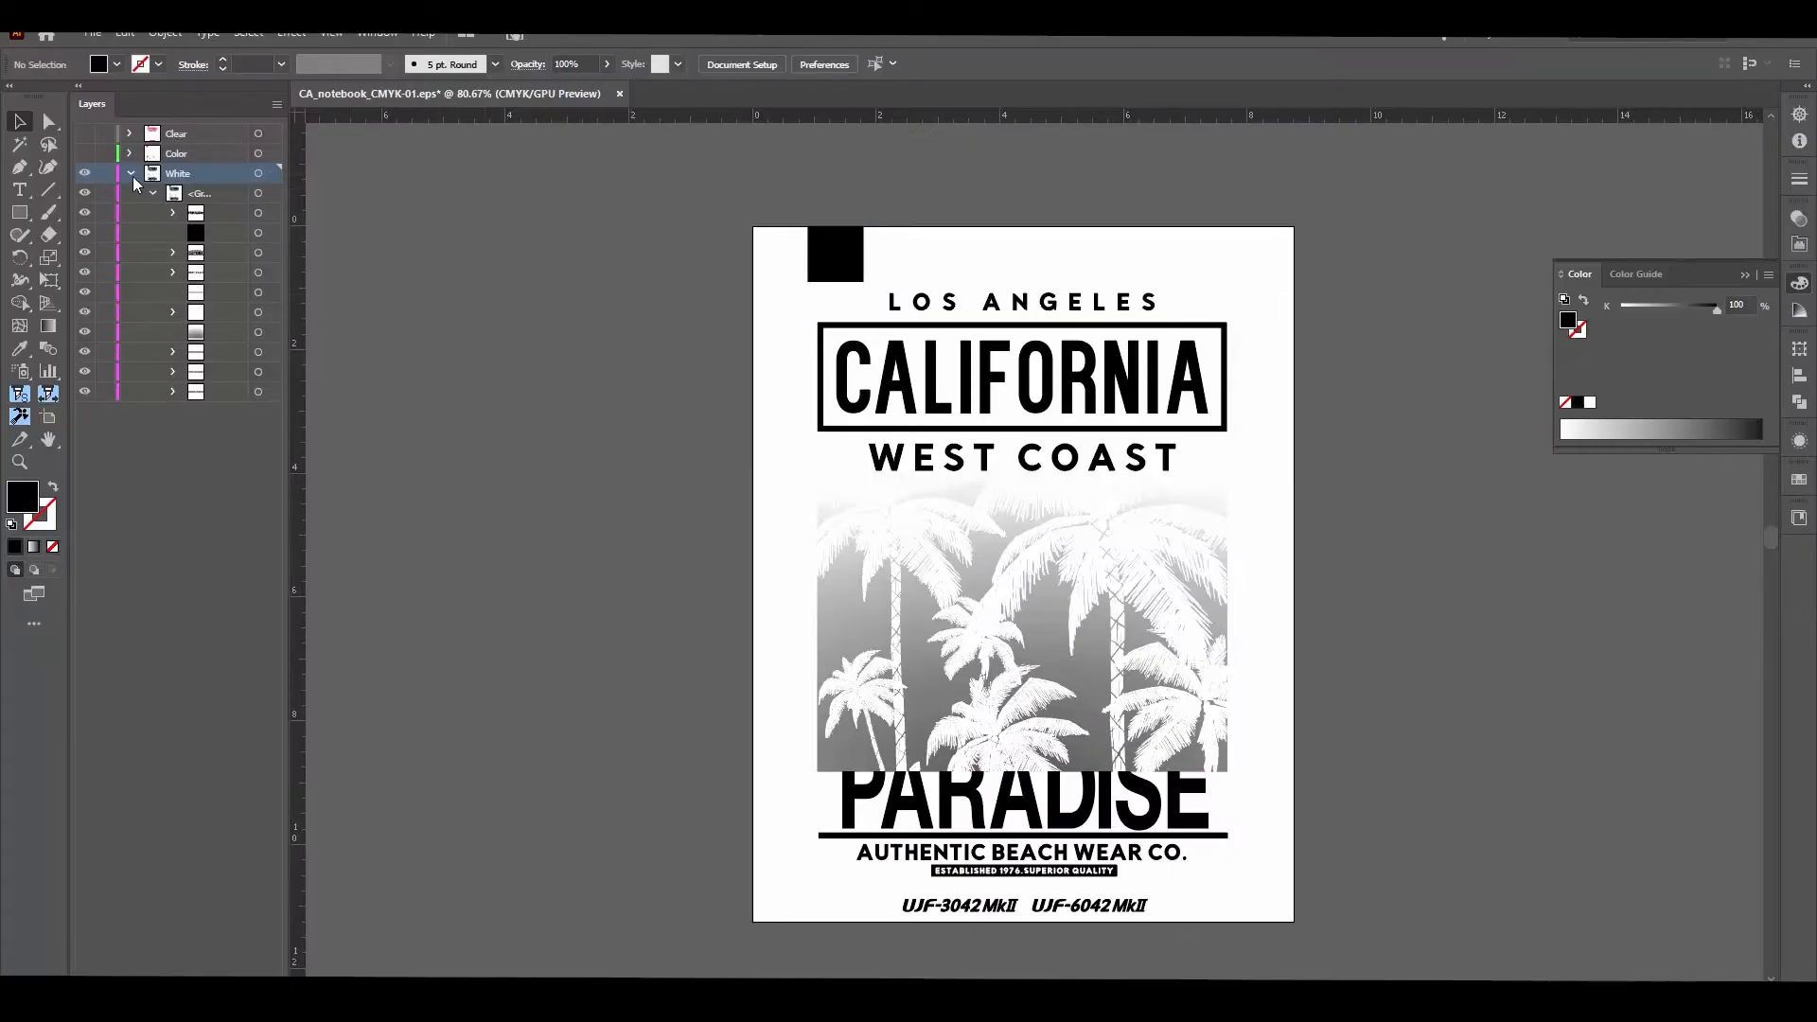
# Step: Collapse the White layer, then hide the White and Color layers so only the Clear layer is shown
pyautogui.click(131, 174)
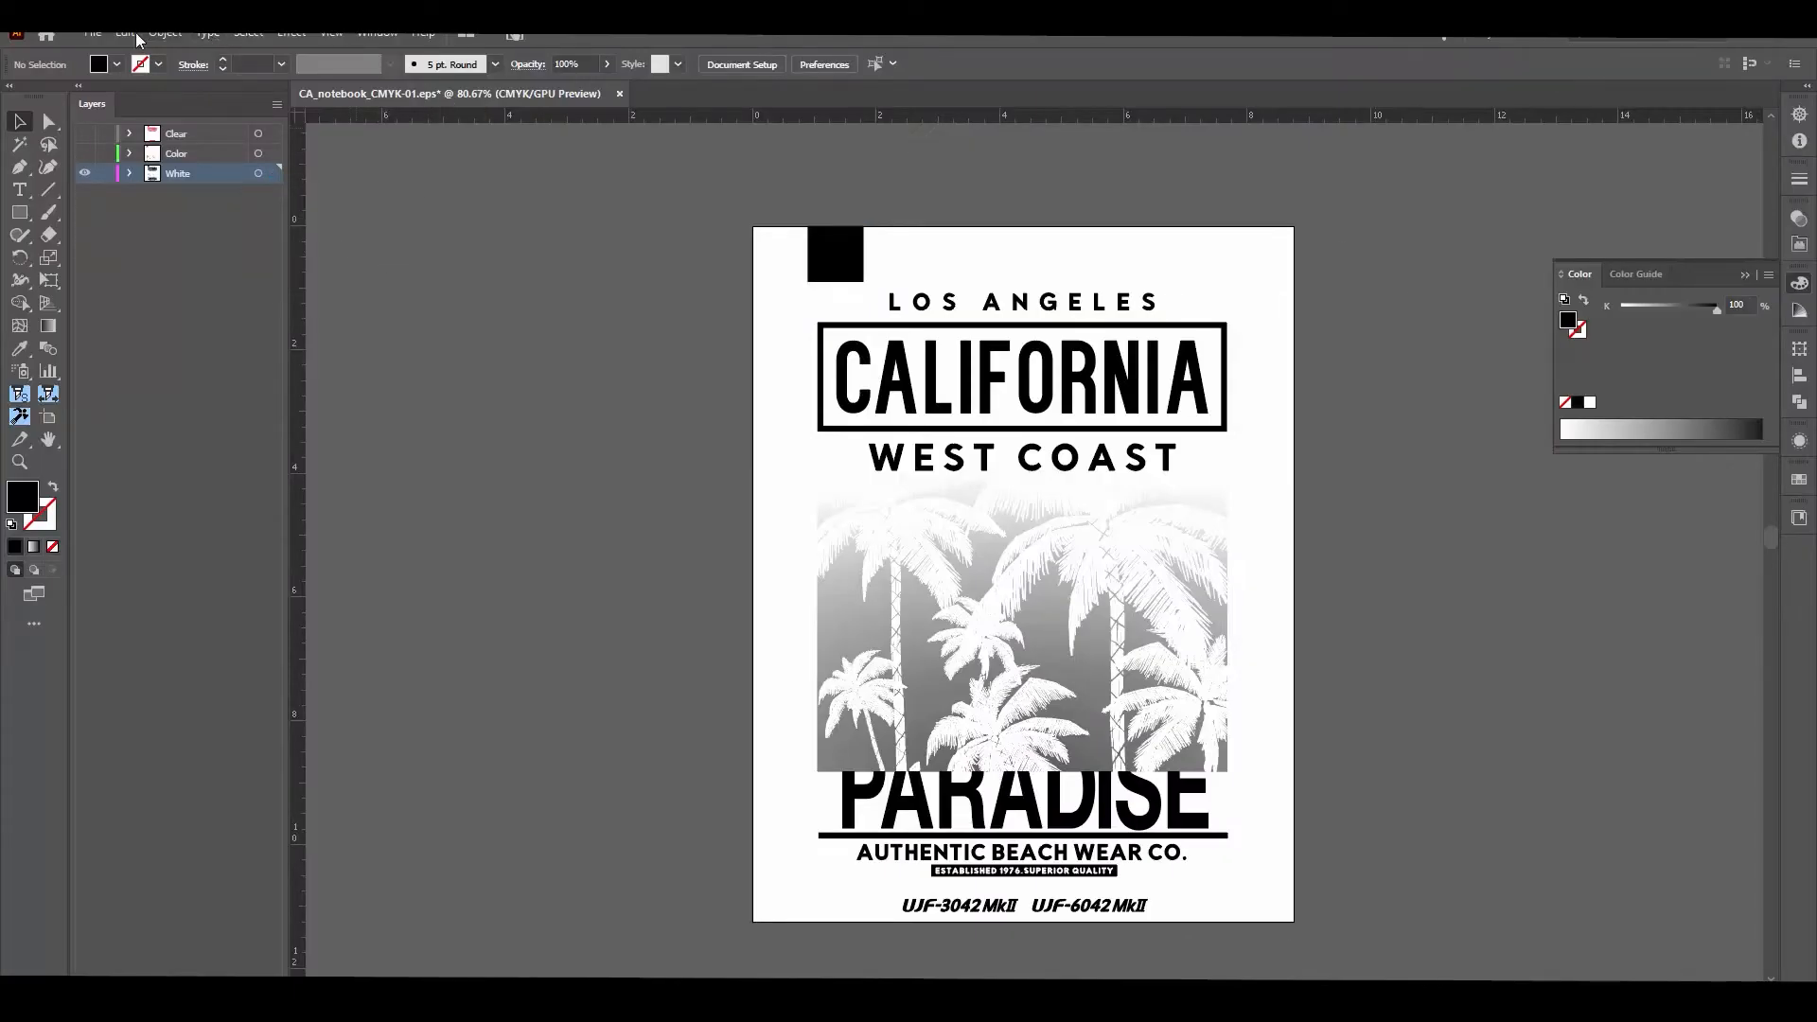
pyautogui.click(95, 35)
pyautogui.click(478, 305)
pyautogui.click(86, 153)
pyautogui.click(85, 173)
pyautogui.click(85, 133)
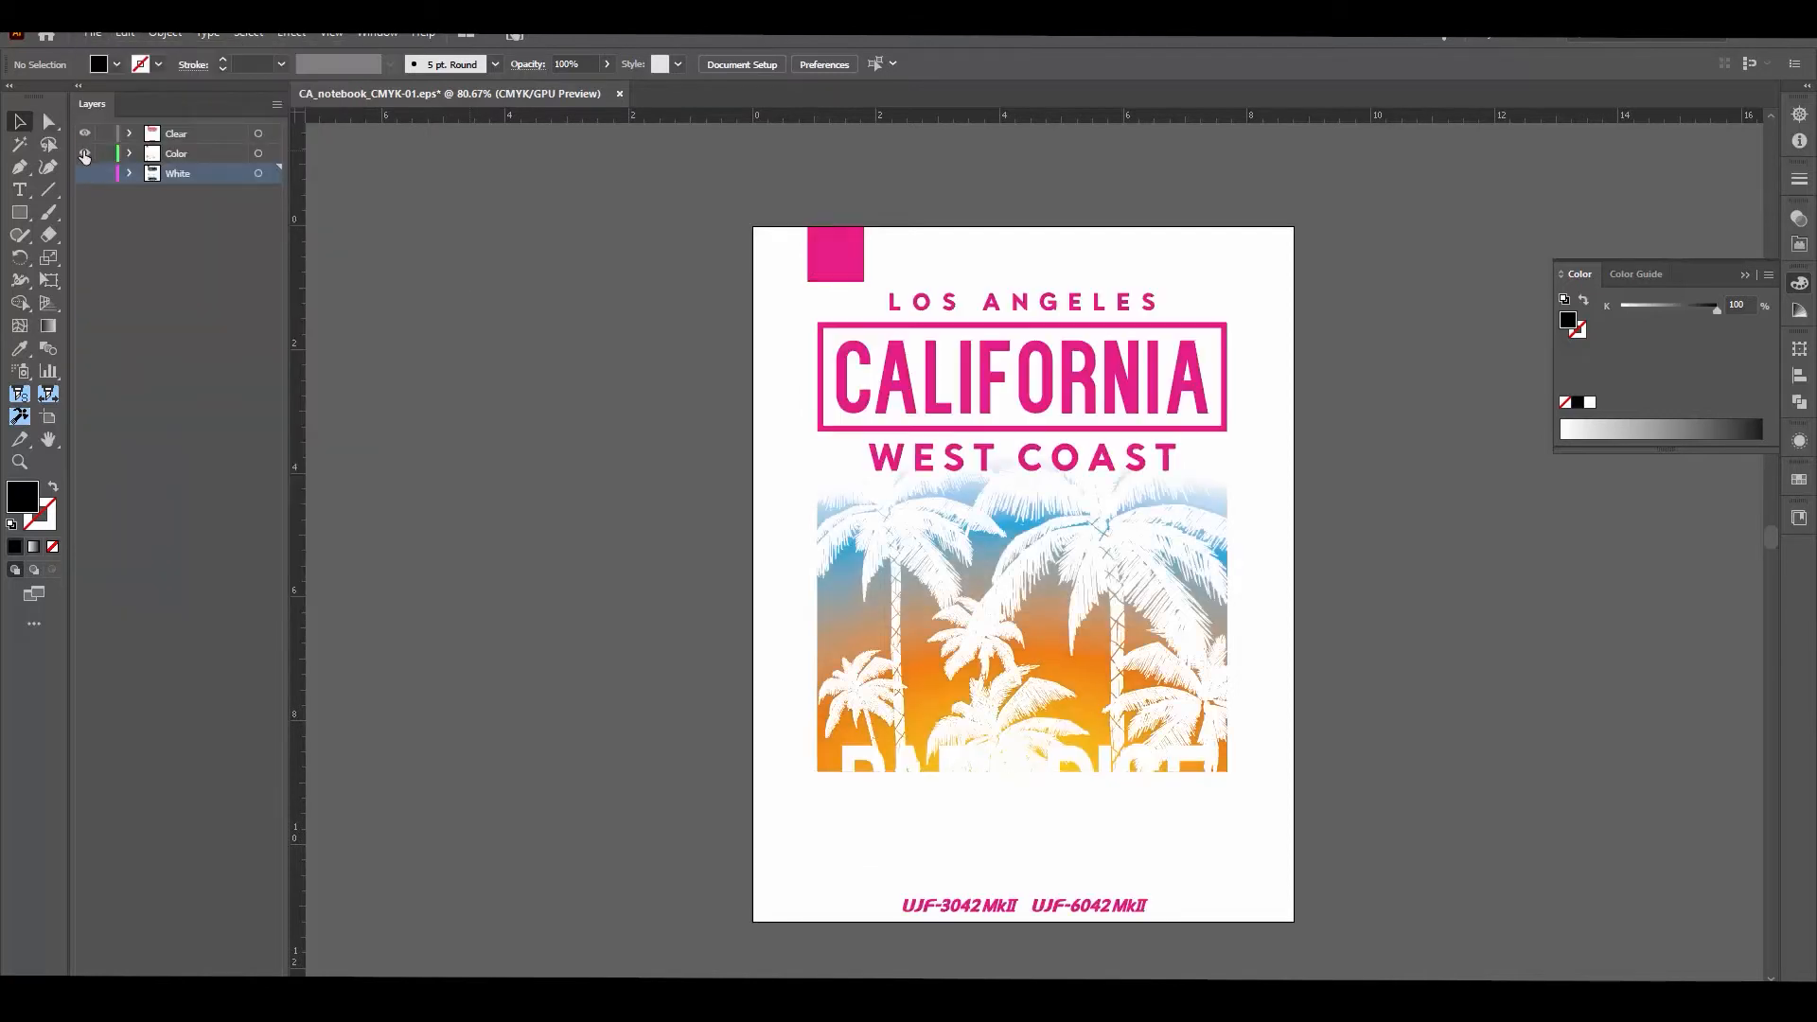
pyautogui.click(85, 153)
# Step: Save an EPS copy of the Clear layer artwork in the PrintFiles folder, replacing CMYK with Clear in the file name
pyautogui.click(94, 35)
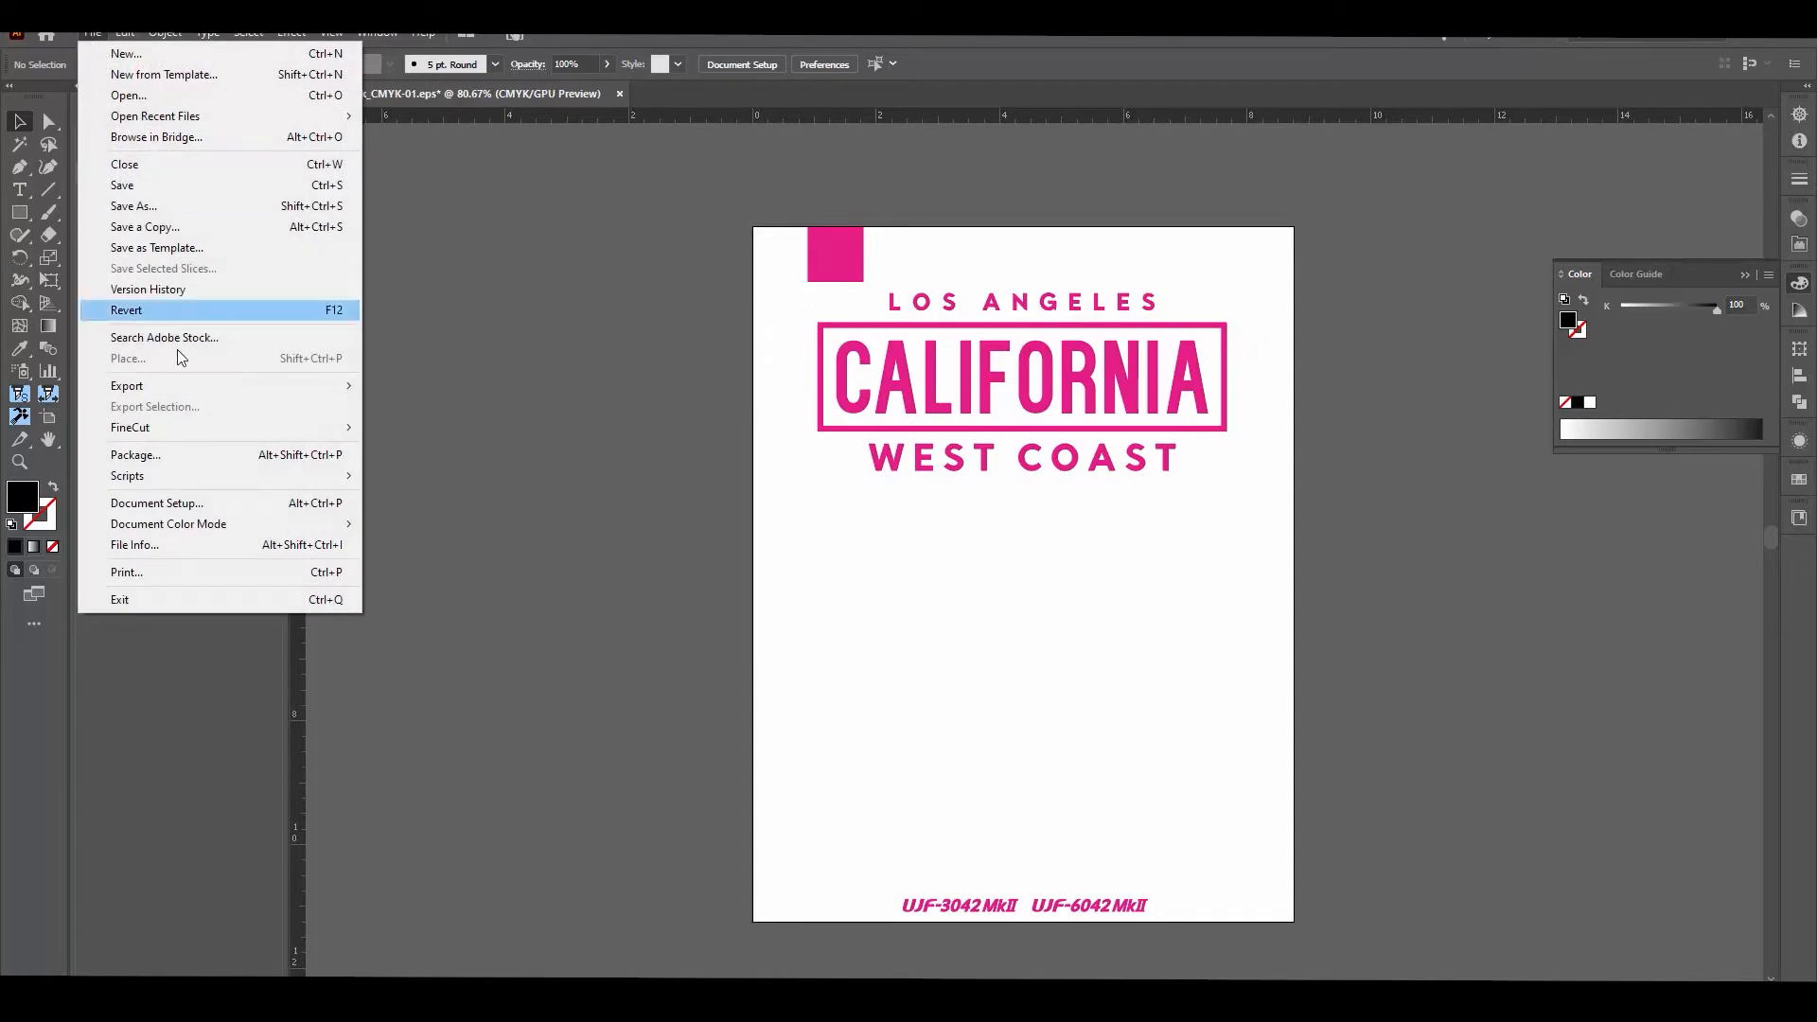
pyautogui.click(172, 227)
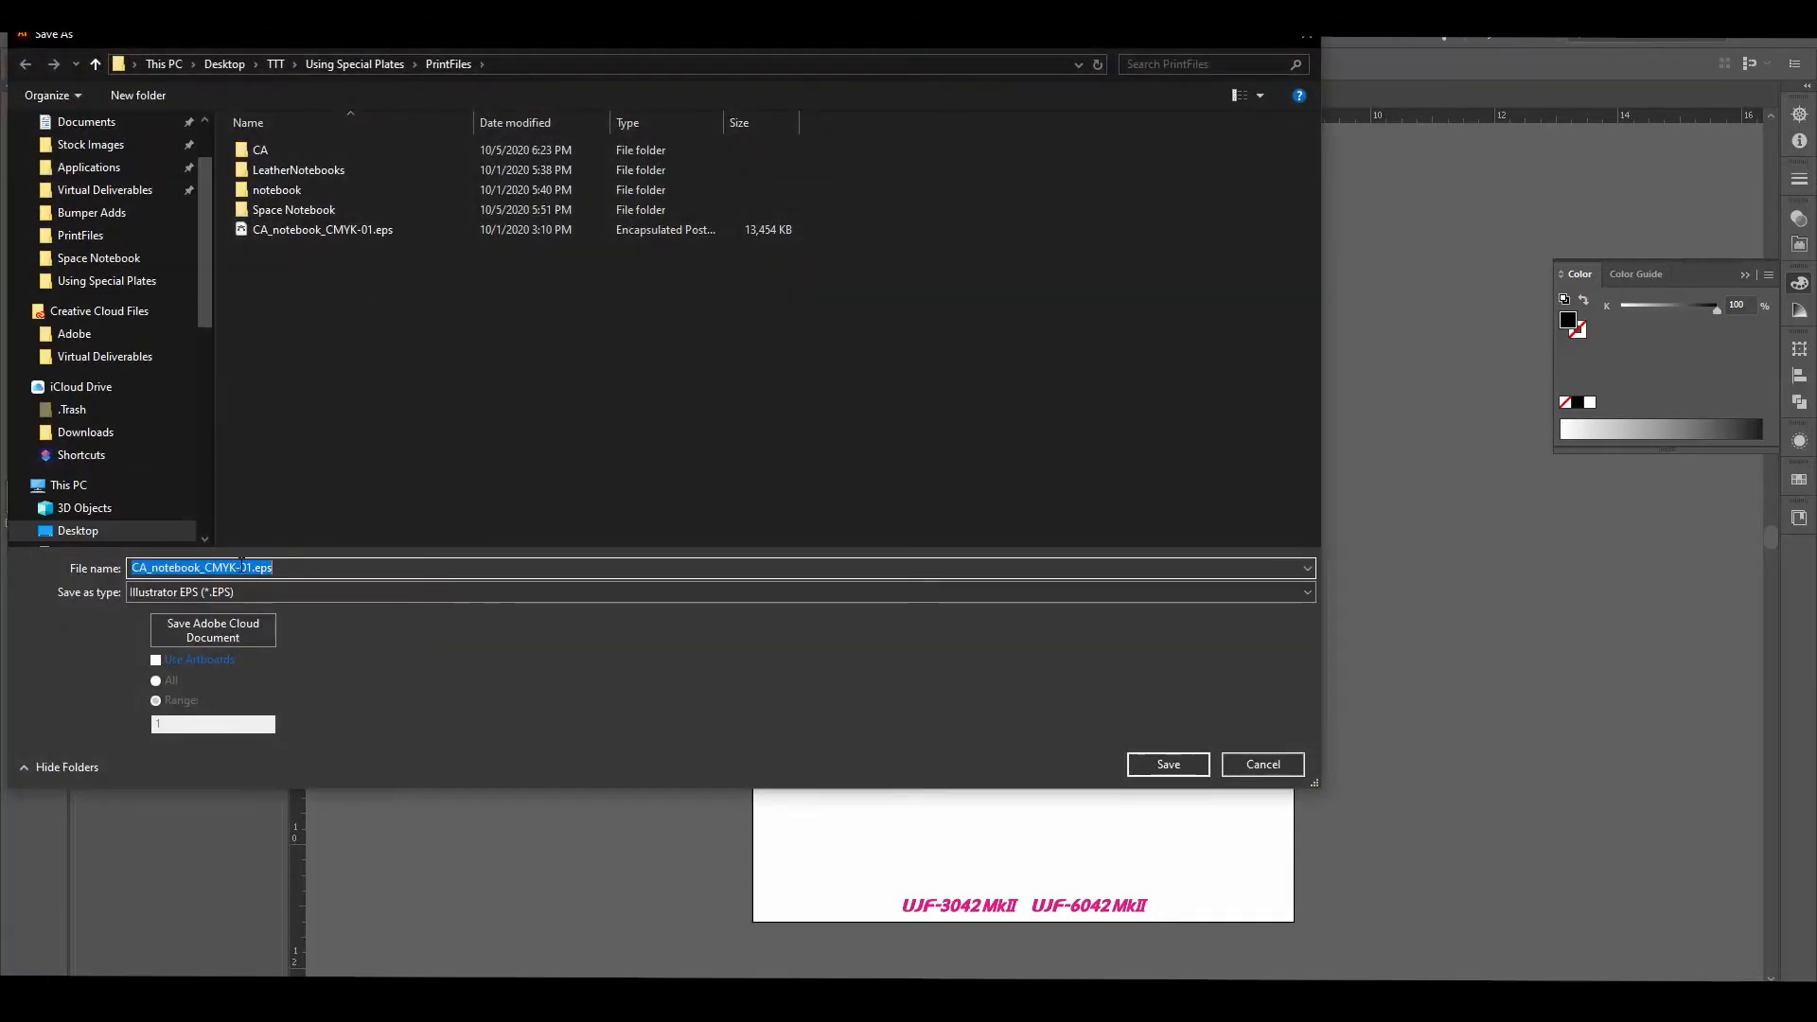
pyautogui.moveTo(237, 566); pyautogui.dragTo(206, 565)
pyautogui.write('Clear')
pyautogui.click(1173, 768)
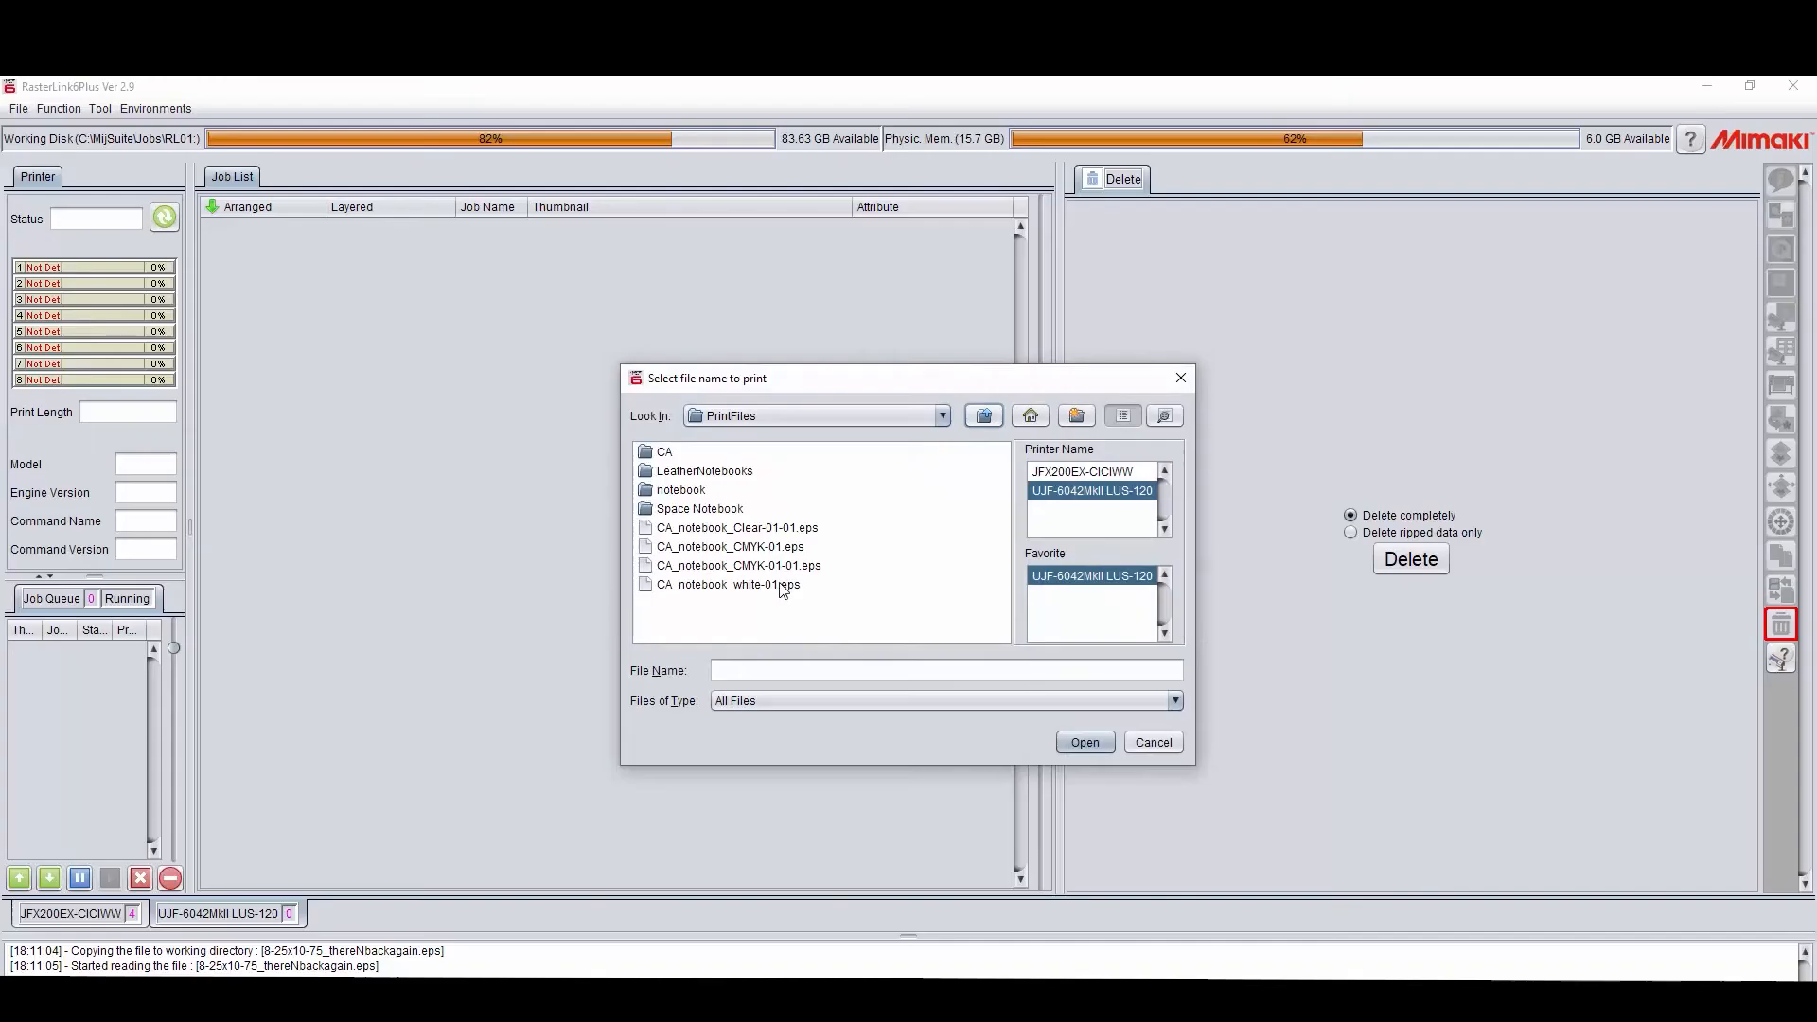
# Step: In RasterLink6Plus, load CA_notebook_white-01.eps, CA_notebook_CMYK-01-01.eps and CA_notebook_Clear-01-01.eps for the UJF-6042MkII LUS-120 printer
pyautogui.click(785, 585)
pyautogui.keyDown('ctrl'); pyautogui.click(801, 567); pyautogui.keyUp('ctrl')
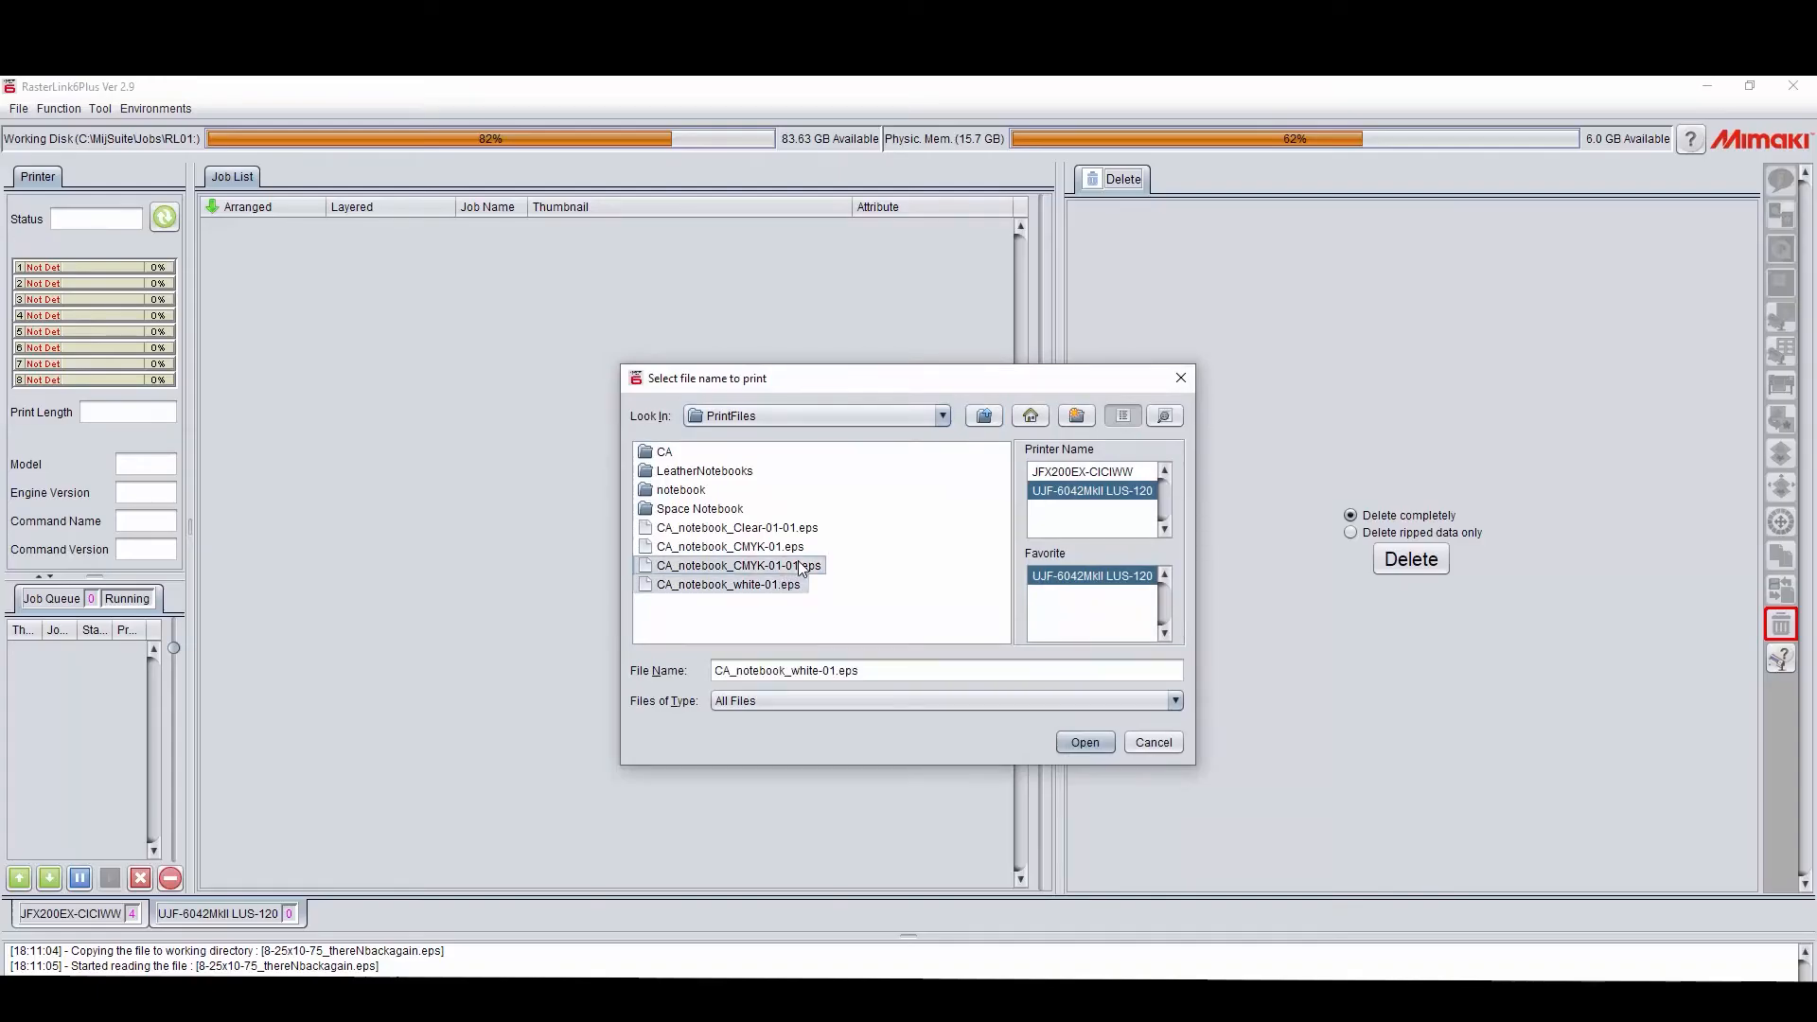
pyautogui.keyDown('ctrl'); pyautogui.click(809, 528); pyautogui.keyUp('ctrl')
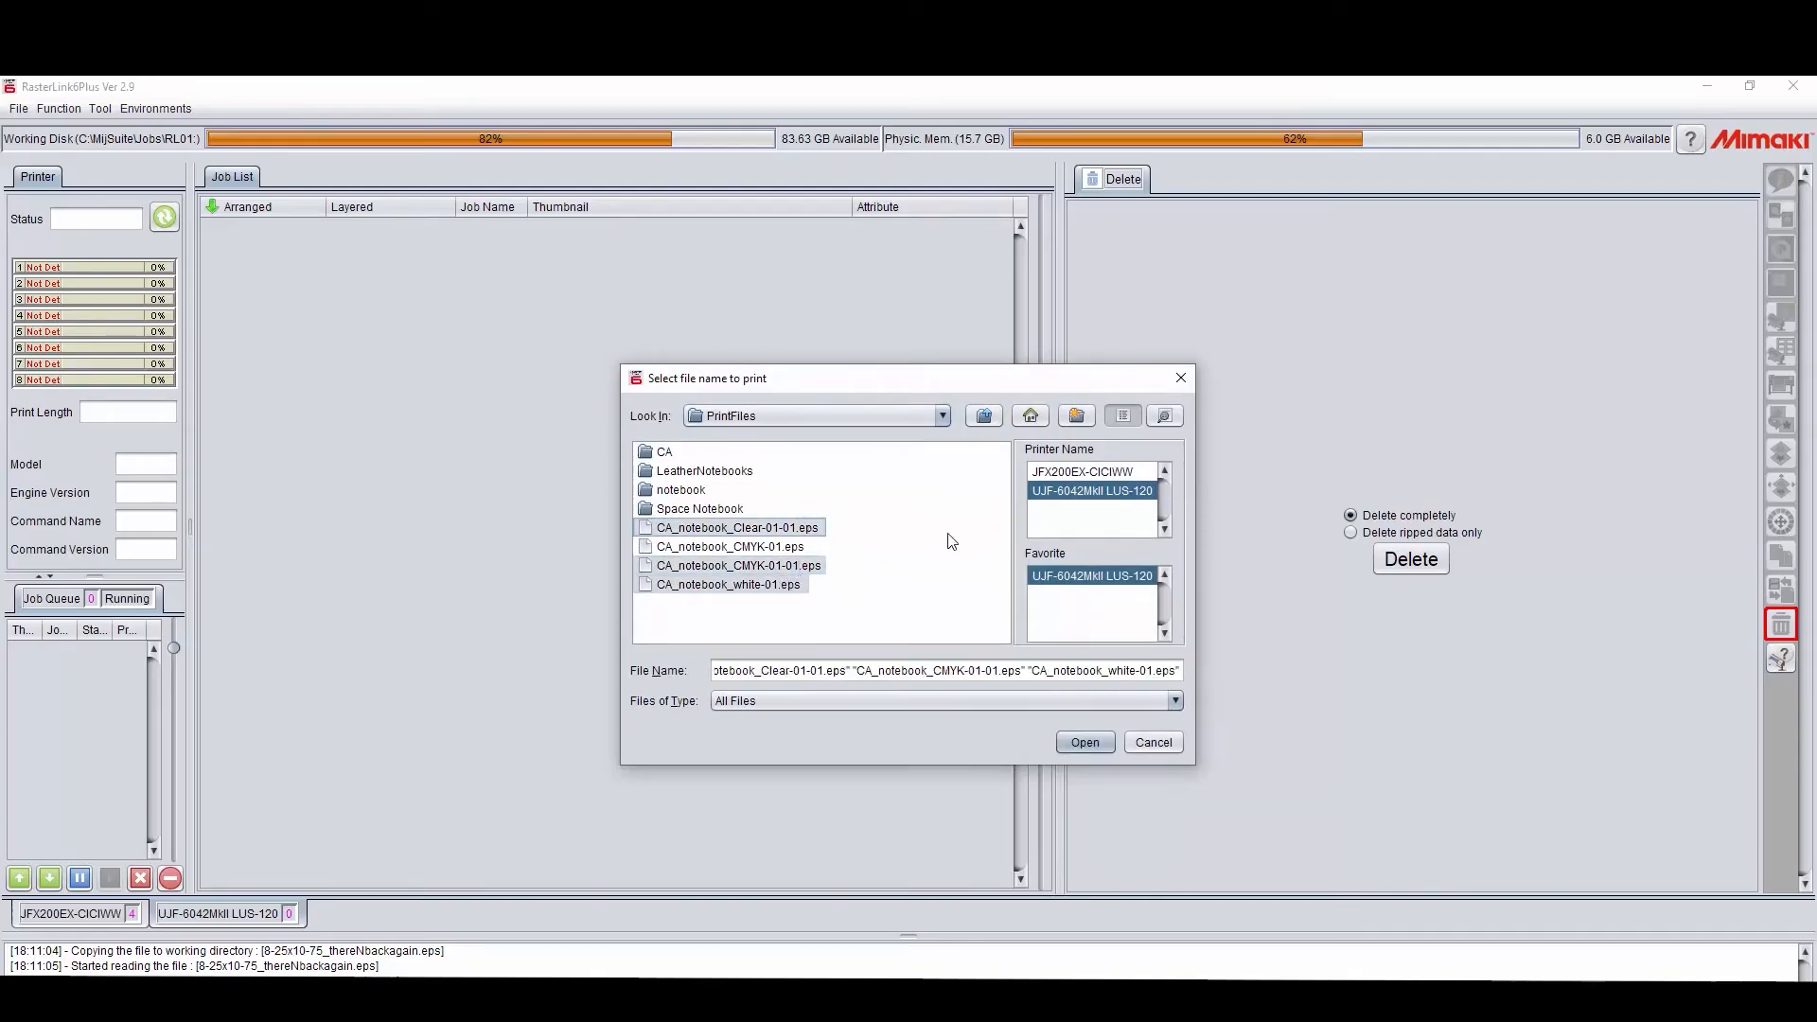
pyautogui.click(1085, 743)
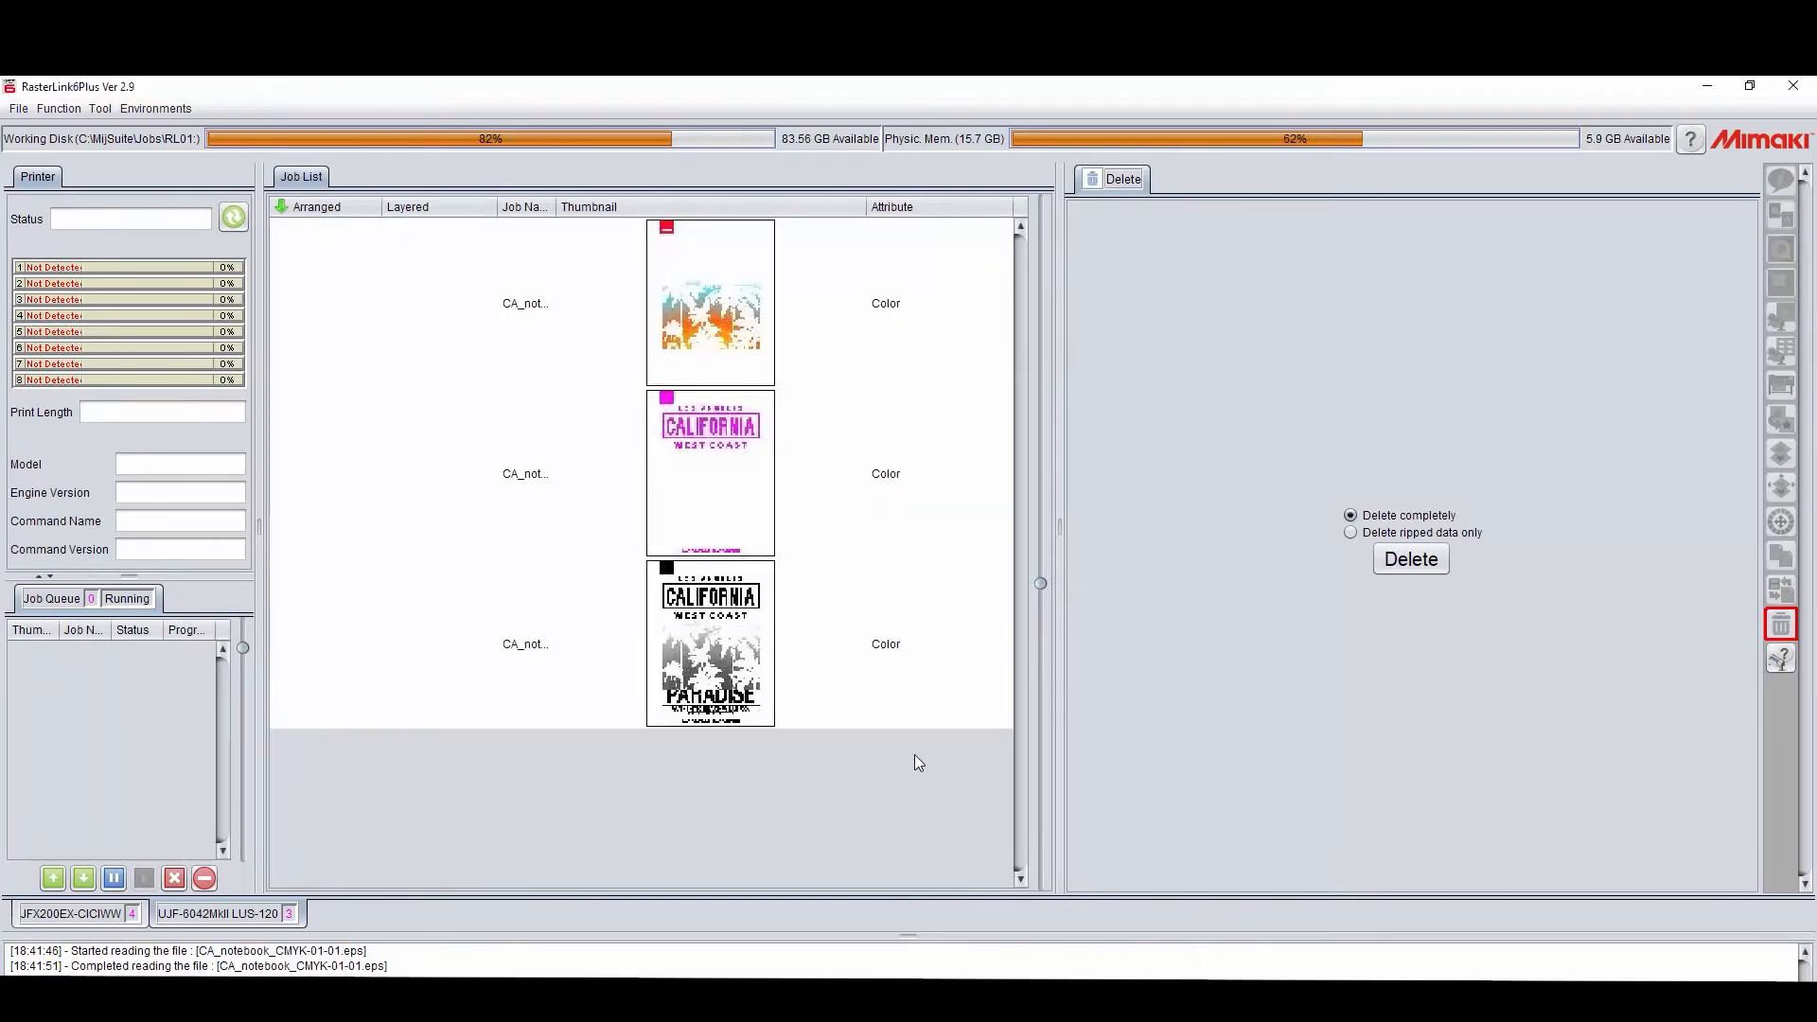
# Step: Composite the three notebook jobs with the clear artwork on top, the color artwork second and the white artwork last
pyautogui.click(674, 325)
pyautogui.keyDown('shift'); pyautogui.click(682, 626); pyautogui.keyUp('shift')
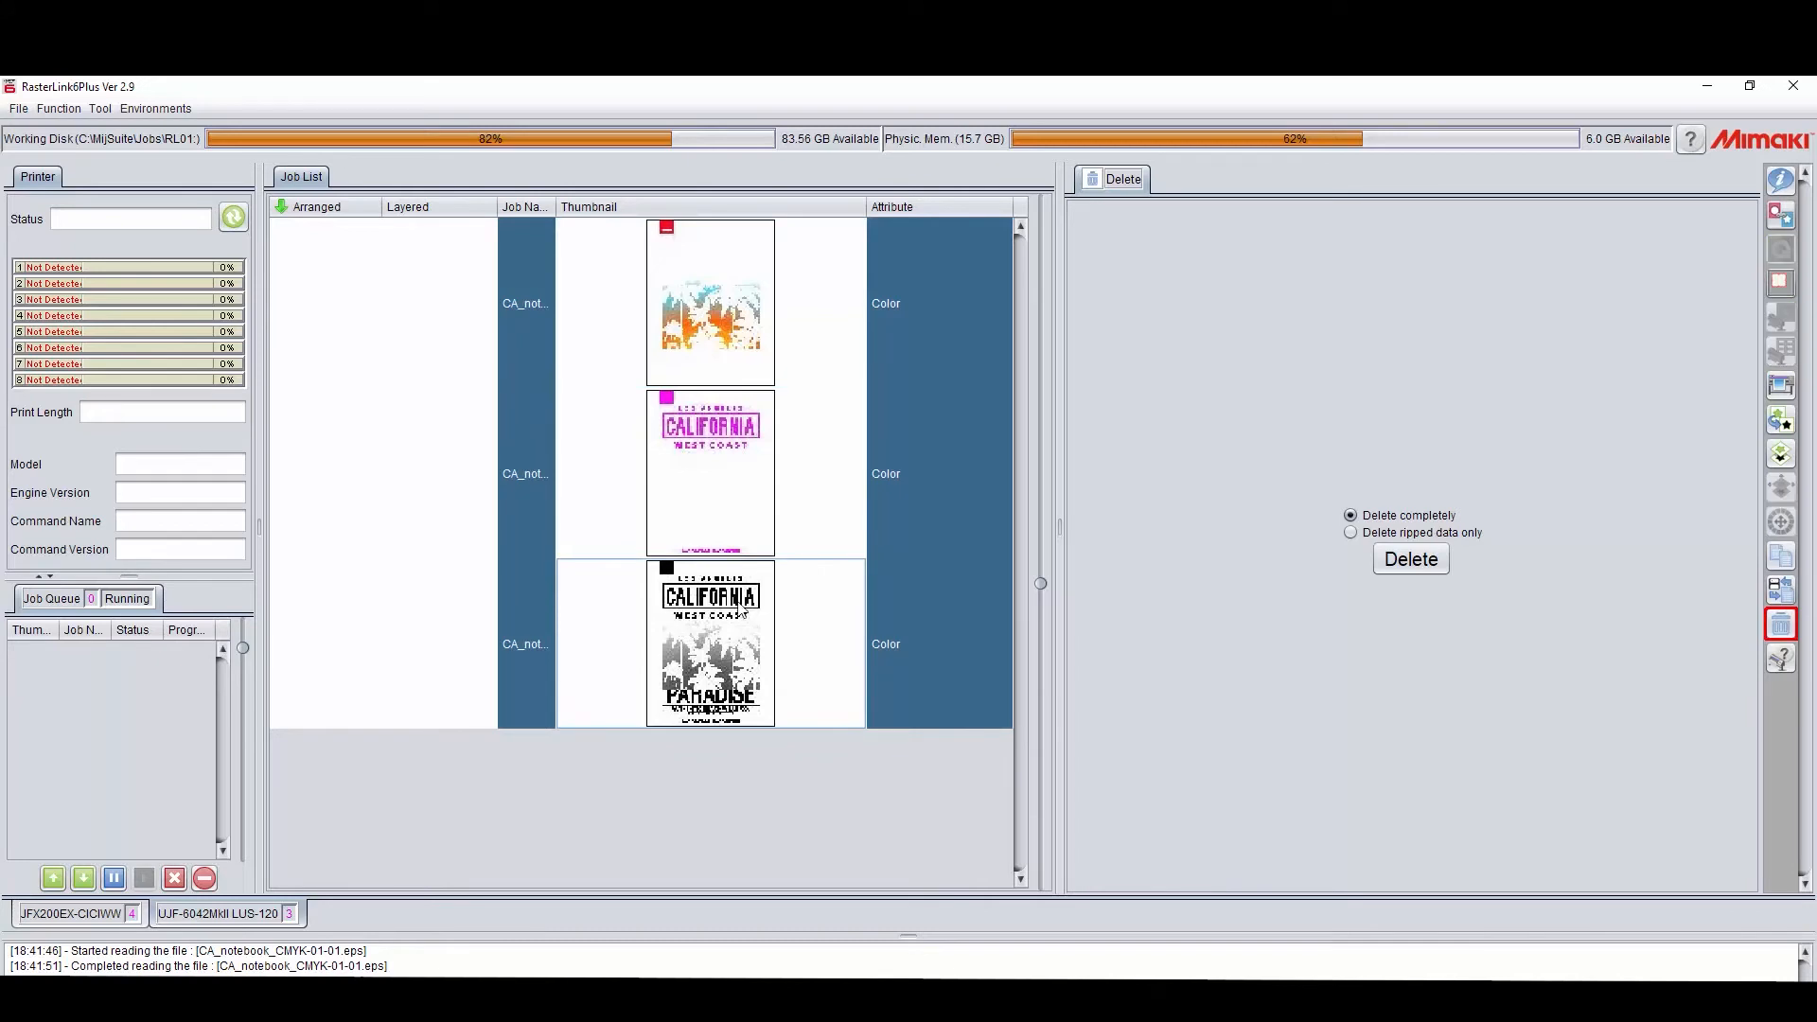
pyautogui.click(1776, 452)
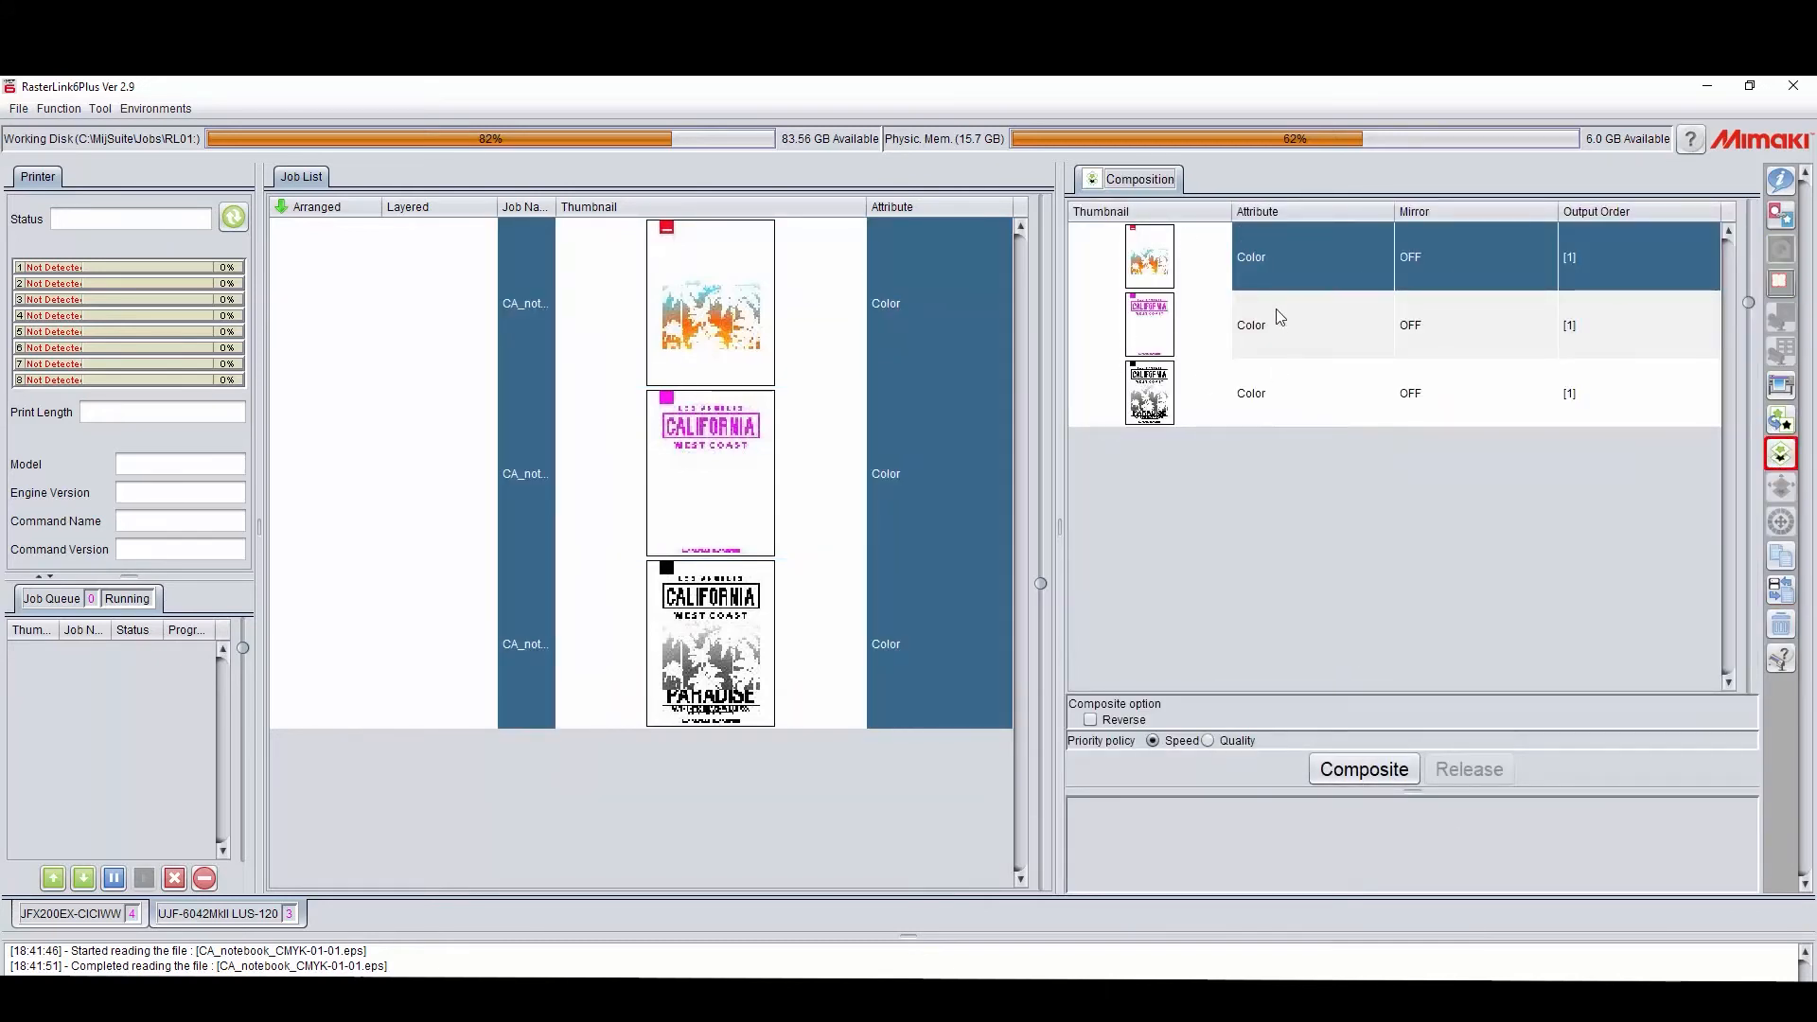
pyautogui.click(1333, 340)
pyautogui.moveTo(1332, 336); pyautogui.dragTo(1326, 251)
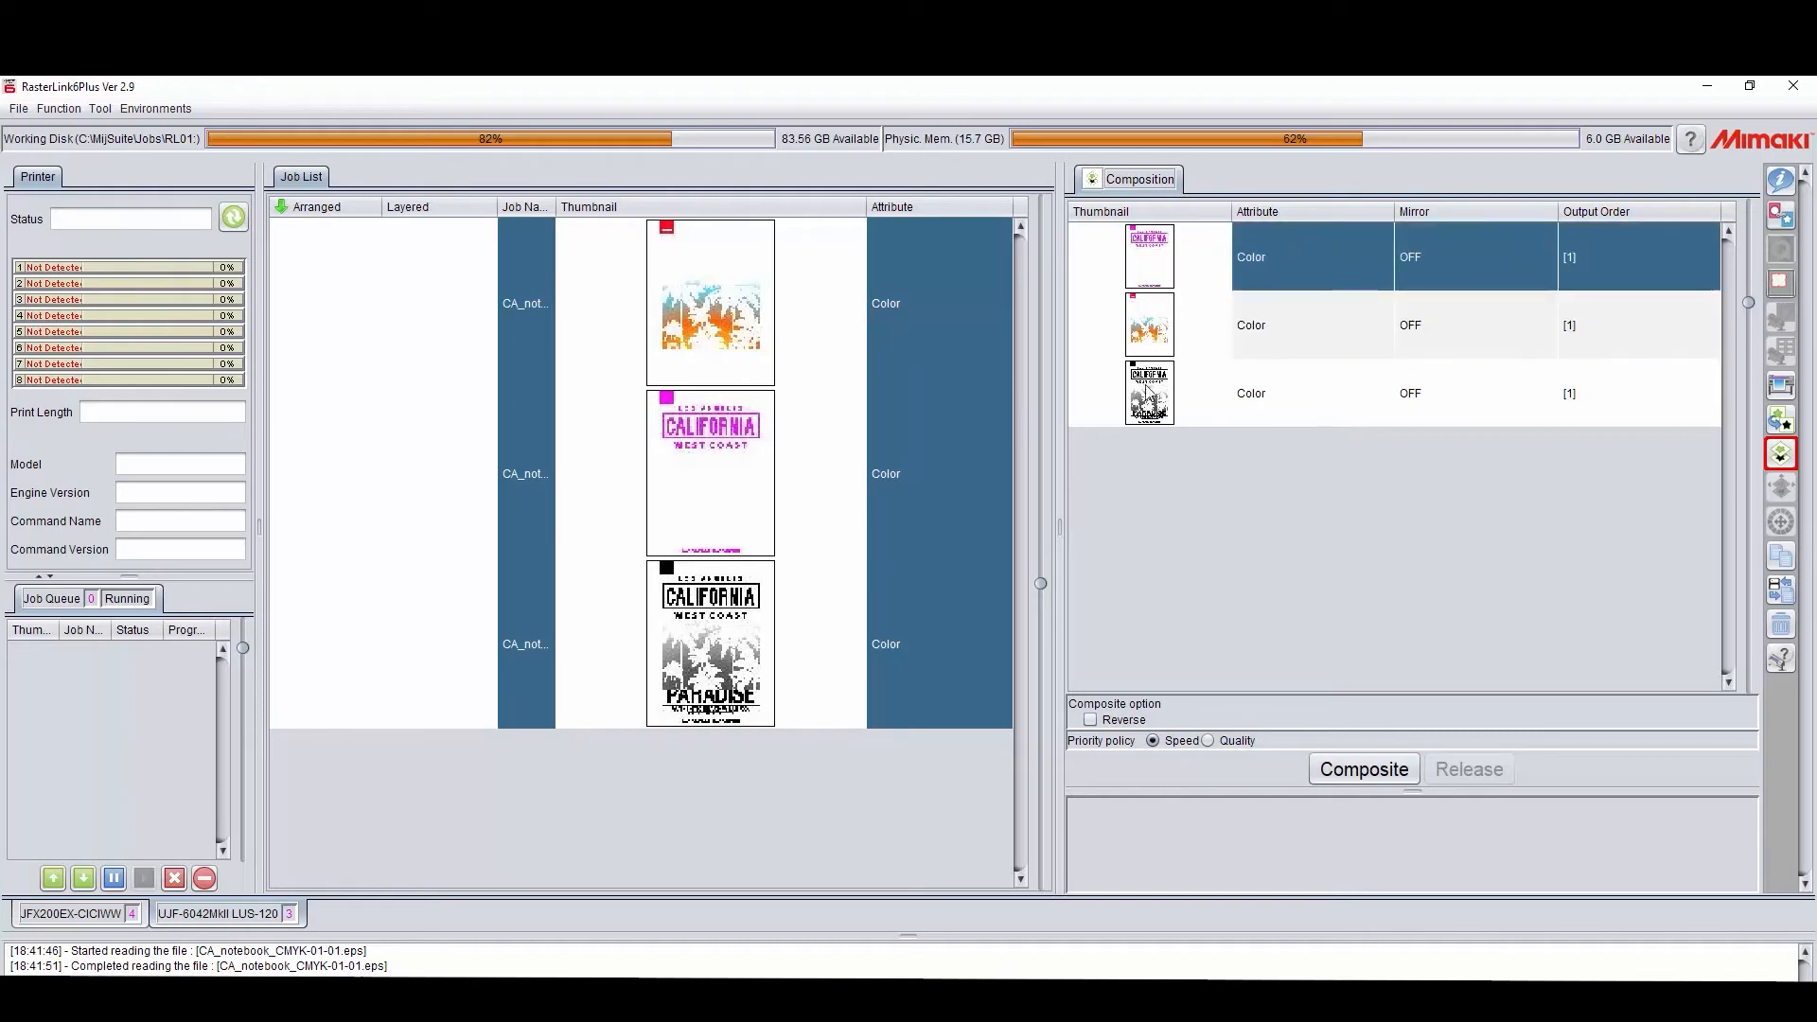
pyautogui.click(1364, 768)
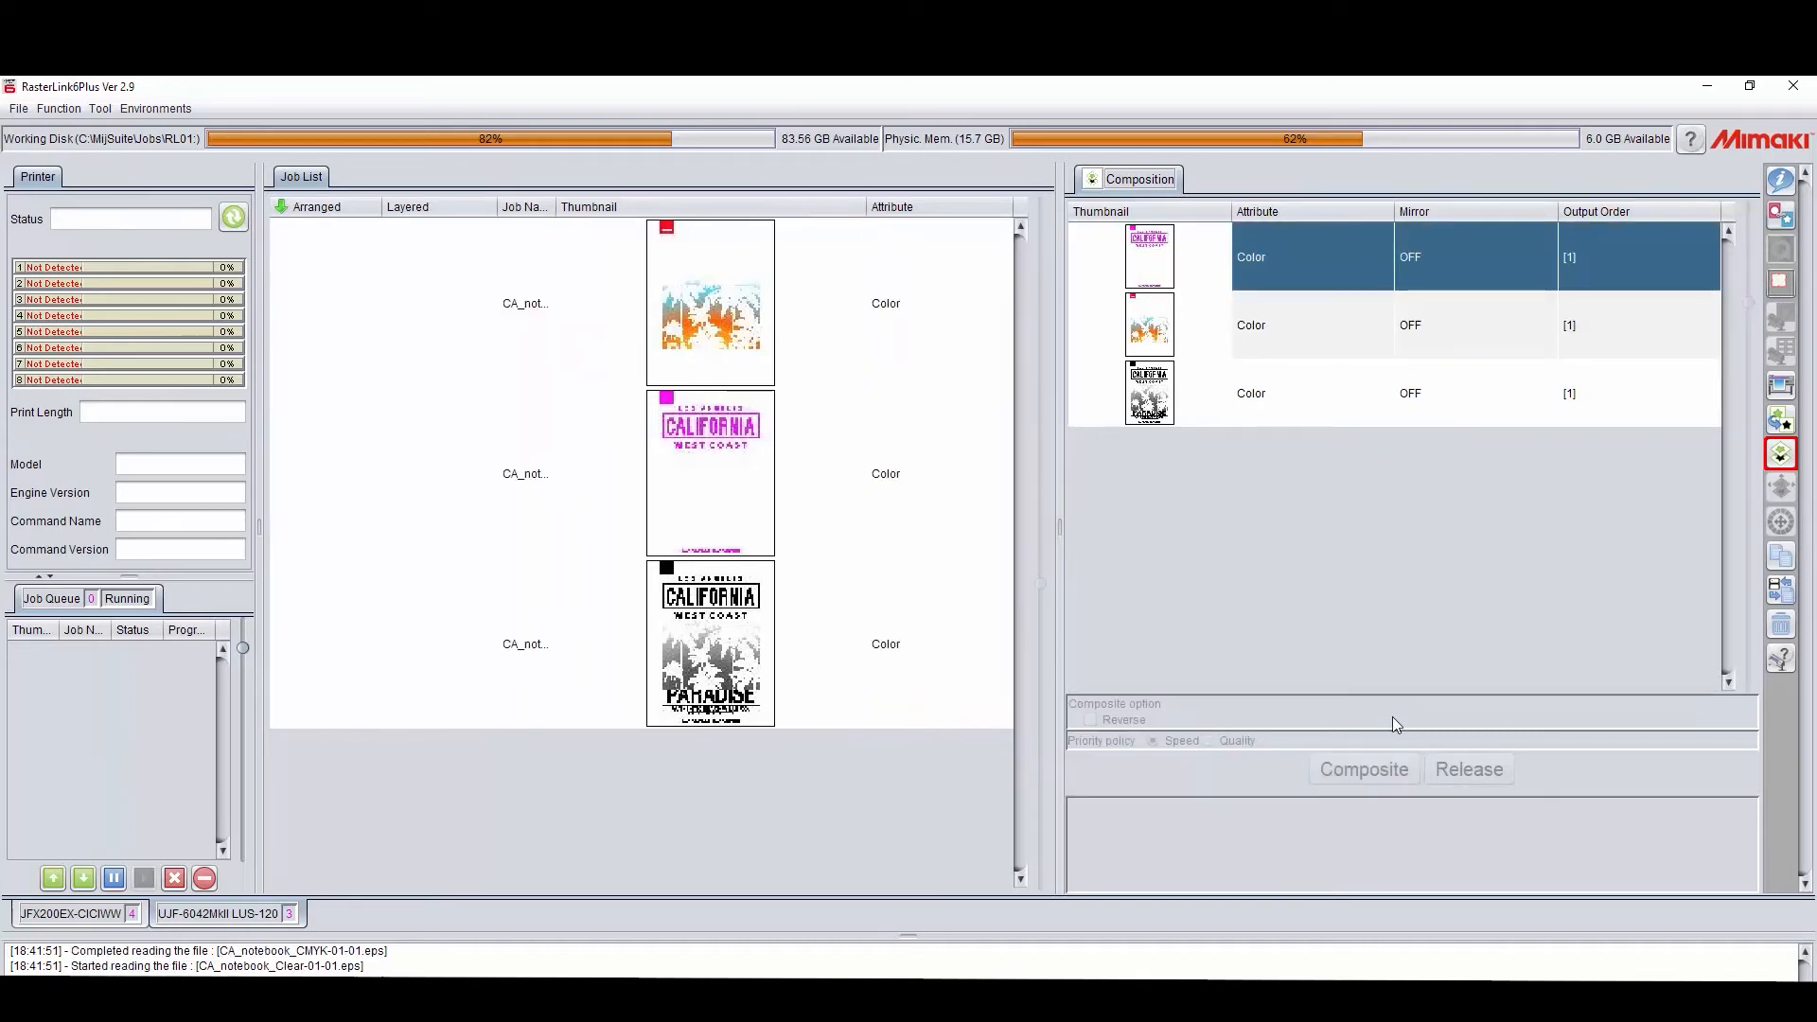
# Step: Set the CA_notebook_white-01.eps job to Mono Color, mapping the Black source color to both White inks
pyautogui.click(1778, 182)
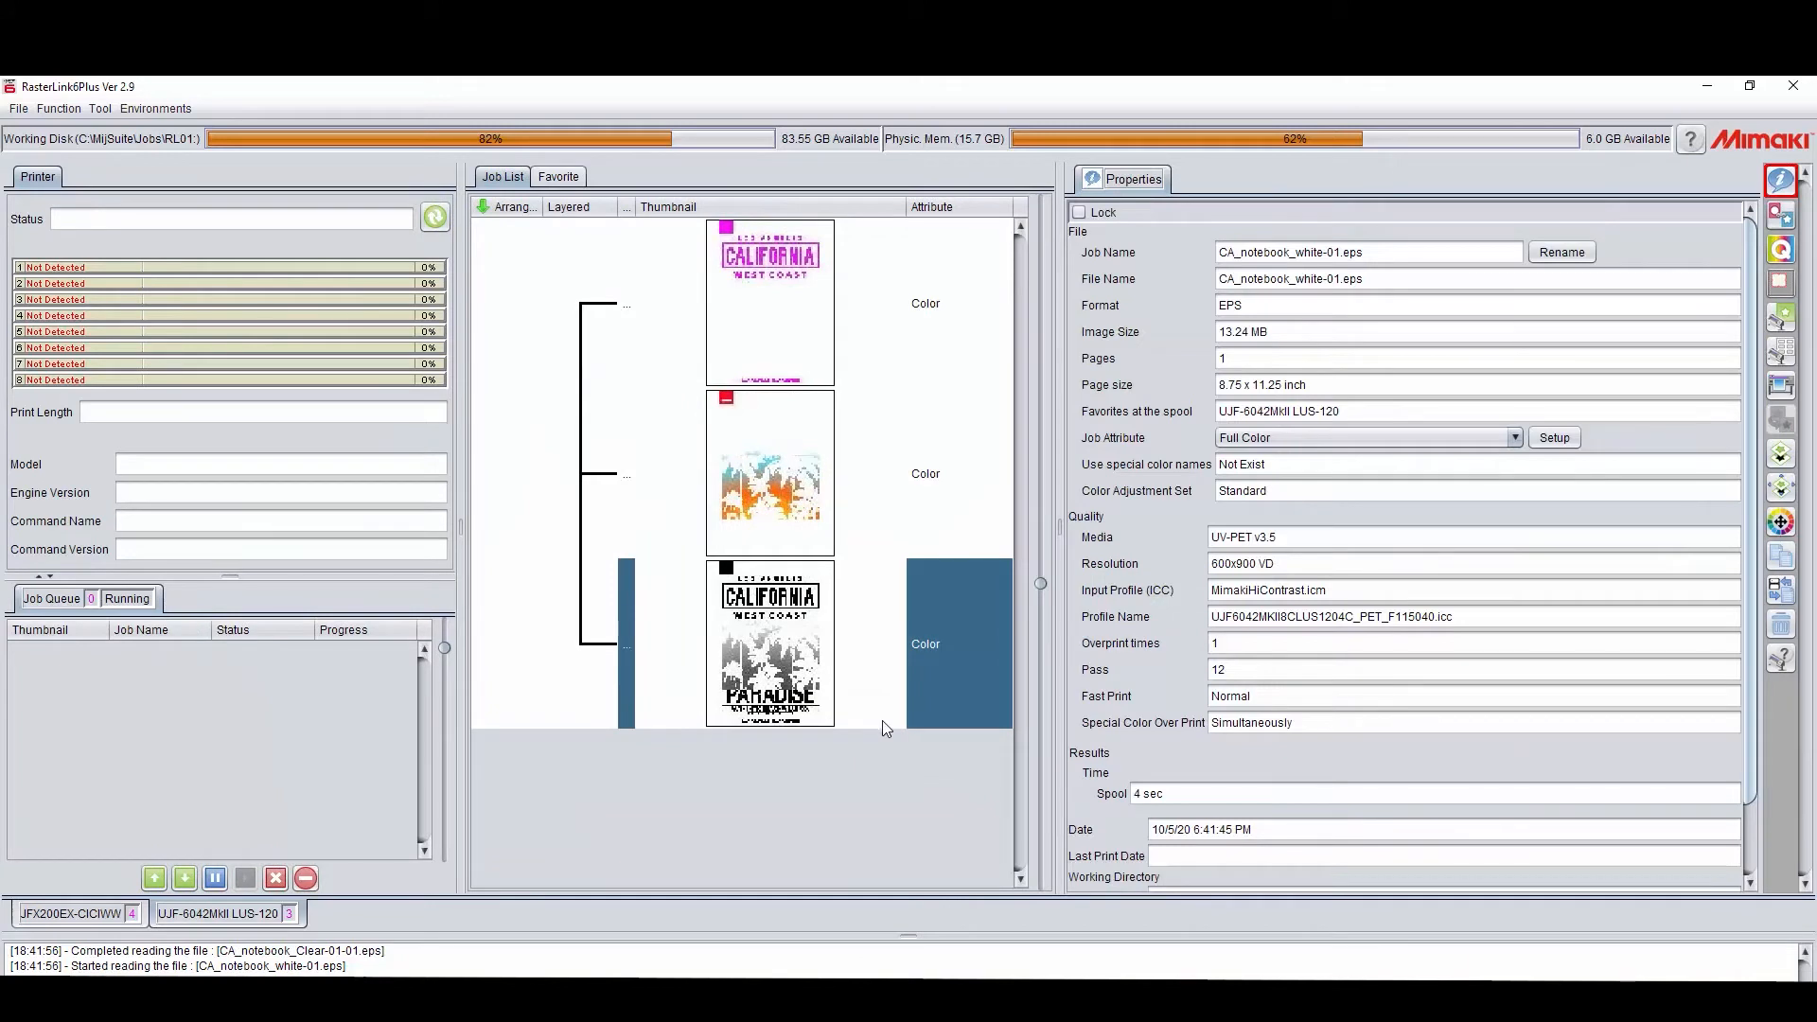
pyautogui.click(882, 721)
pyautogui.click(1325, 435)
pyautogui.click(1262, 479)
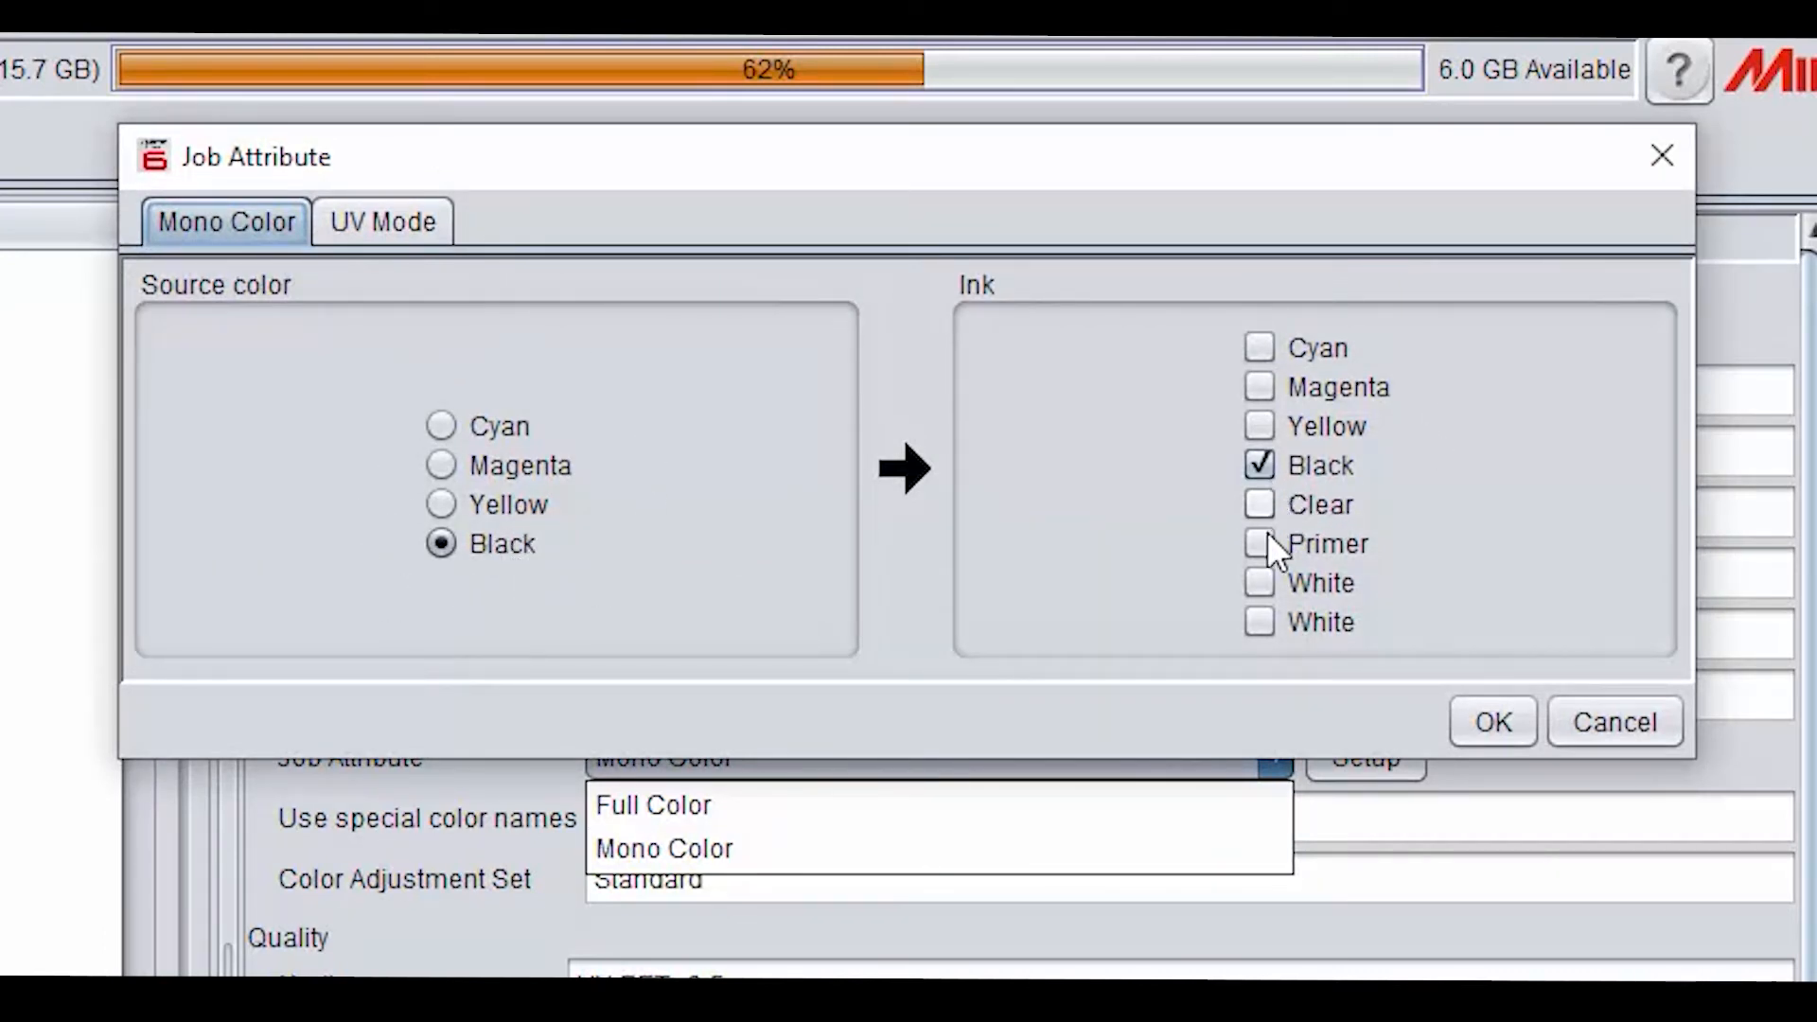
pyautogui.click(1258, 619)
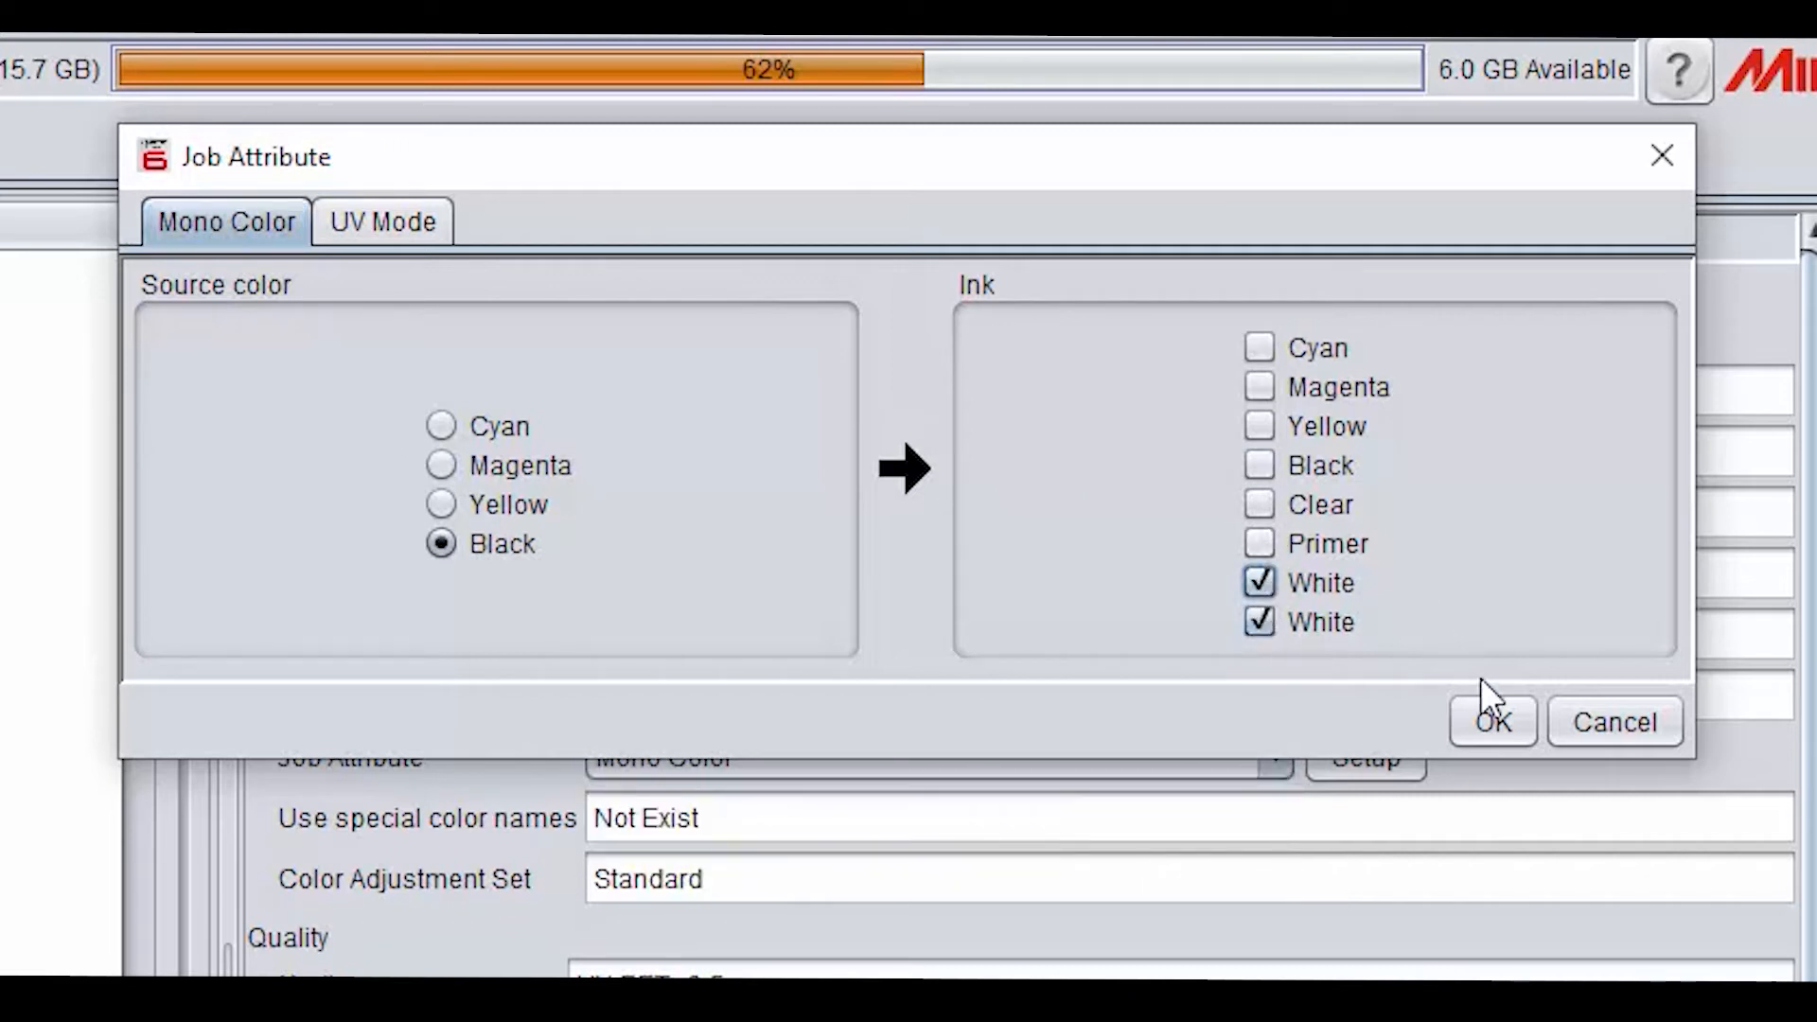
pyautogui.click(1492, 722)
# Step: Set the CA_notebook_Clear-01-01.eps job to Mono Color, mapping the Magenta source to Clear ink with the gloss UV mode
pyautogui.click(773, 286)
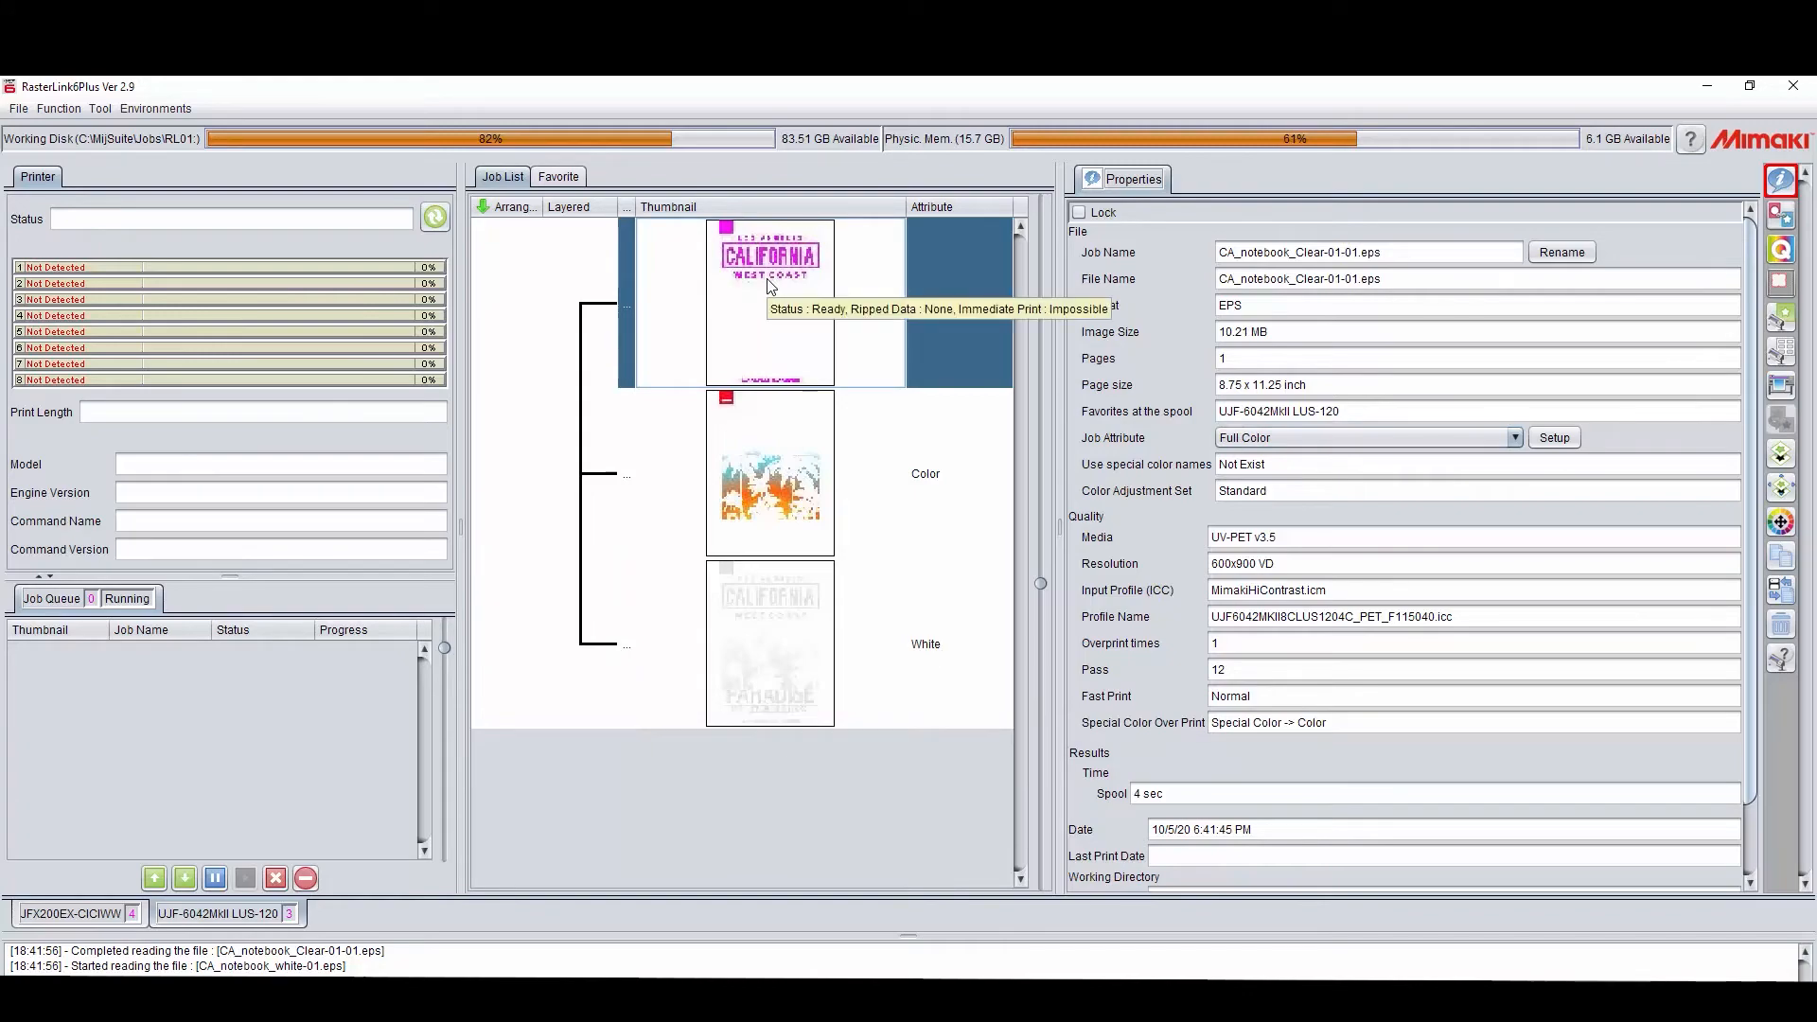
pyautogui.click(1404, 437)
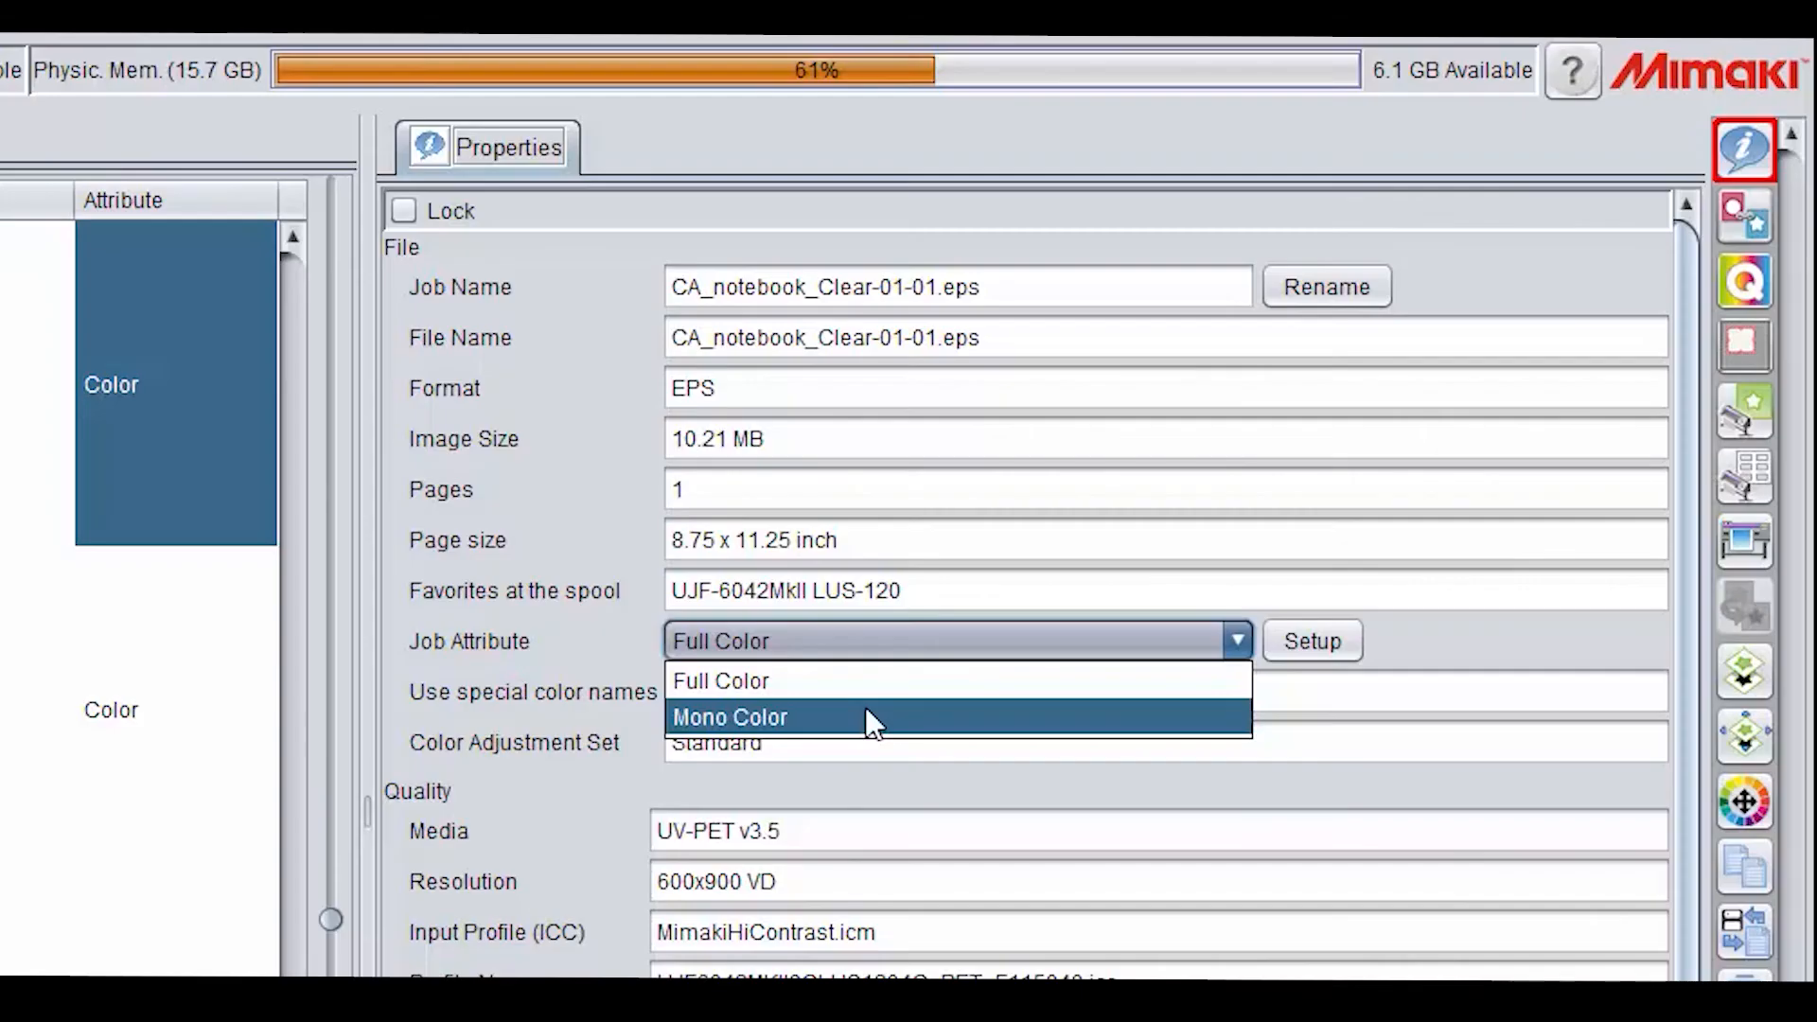
pyautogui.click(865, 717)
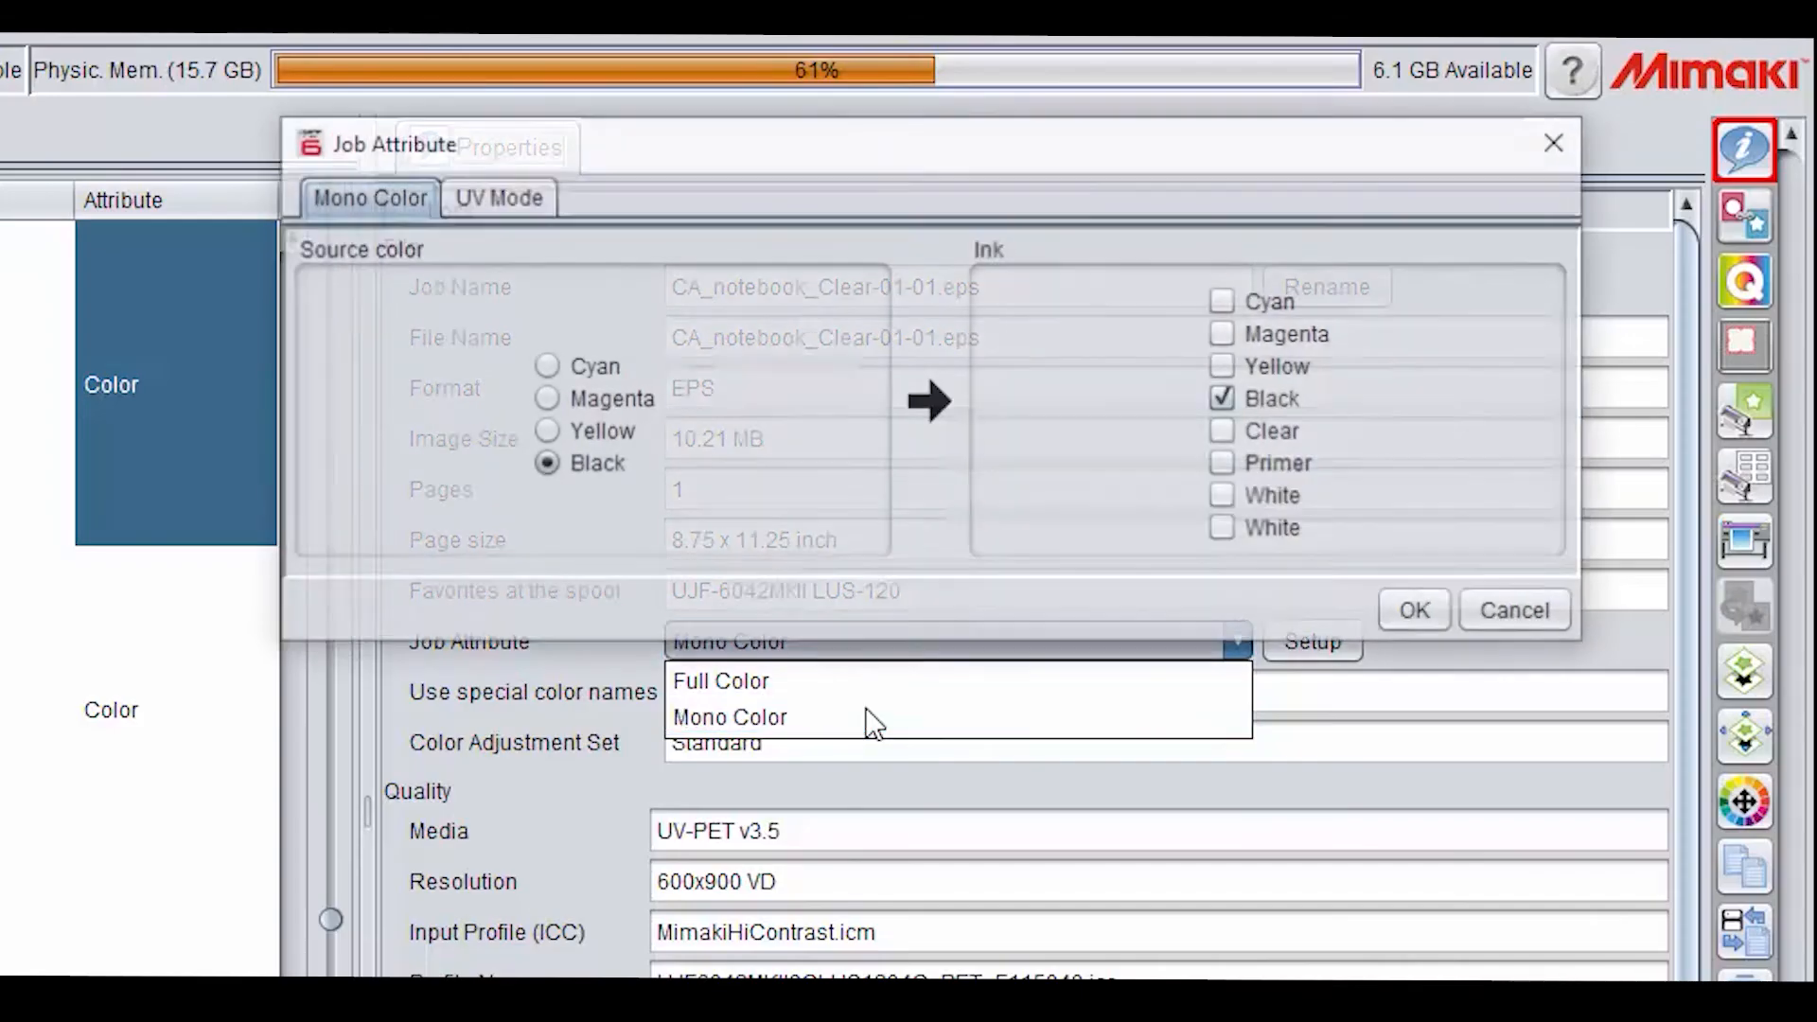
pyautogui.click(543, 398)
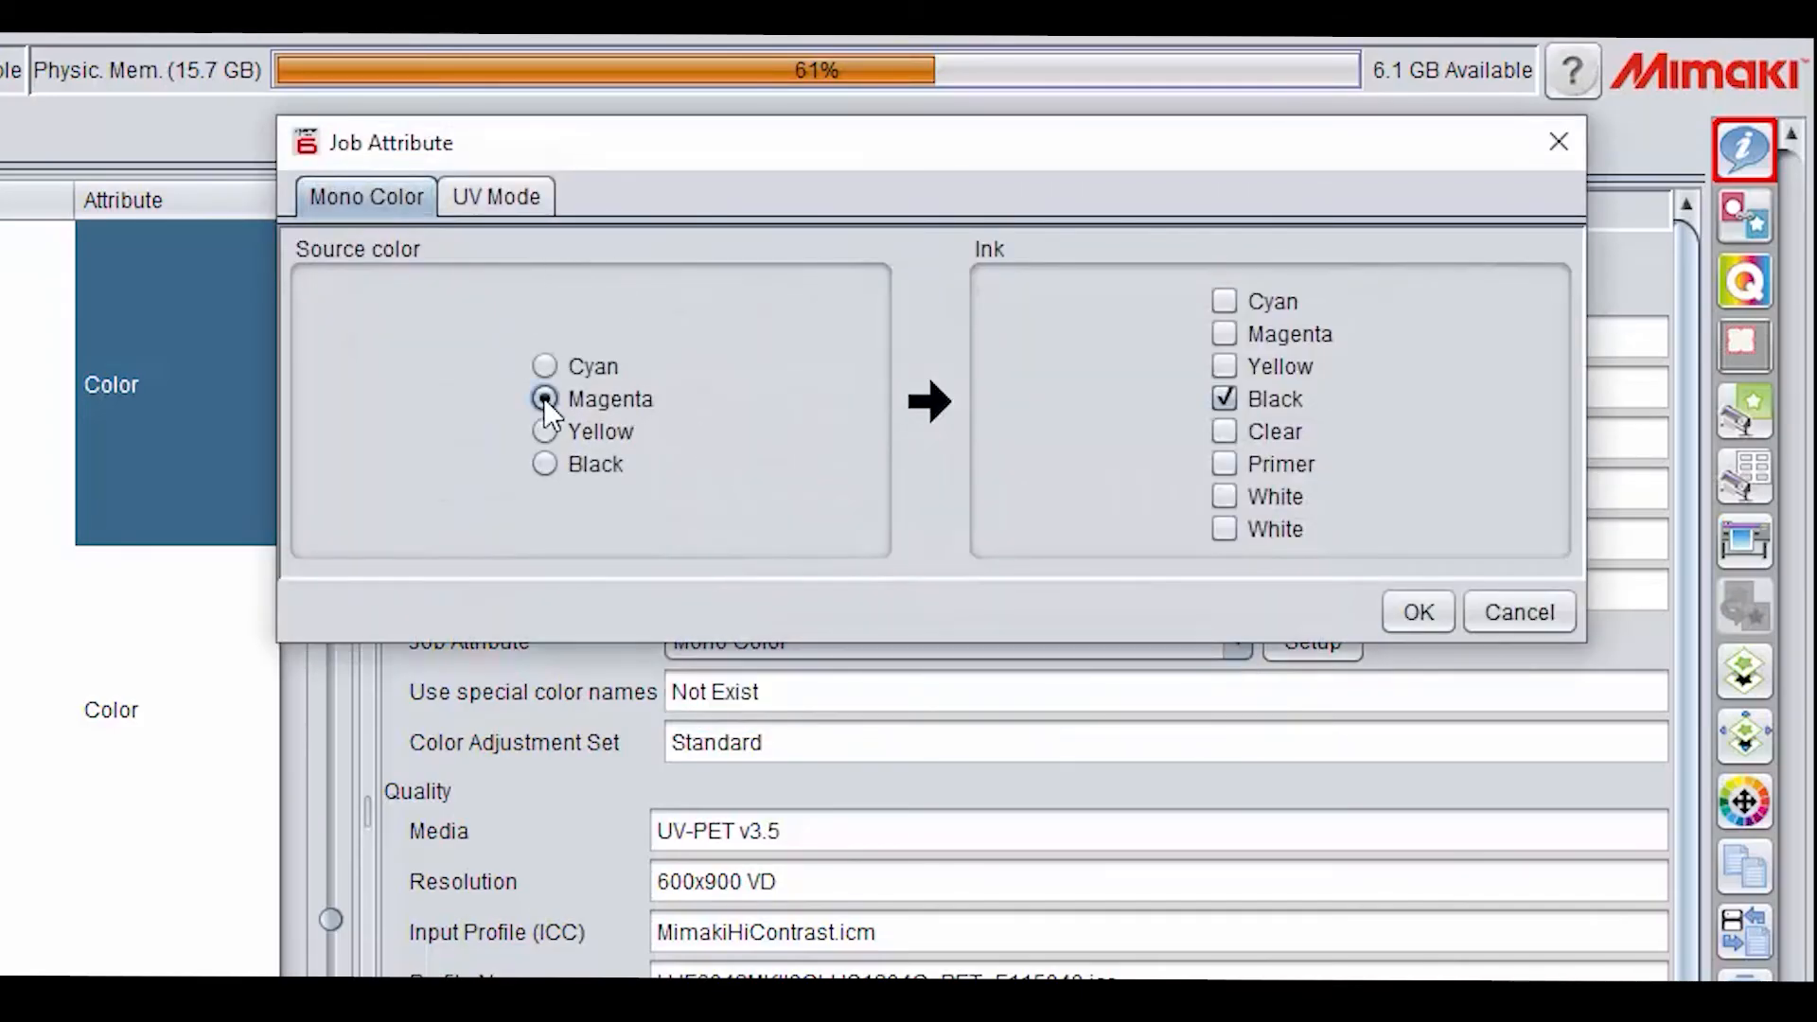
pyautogui.click(526, 197)
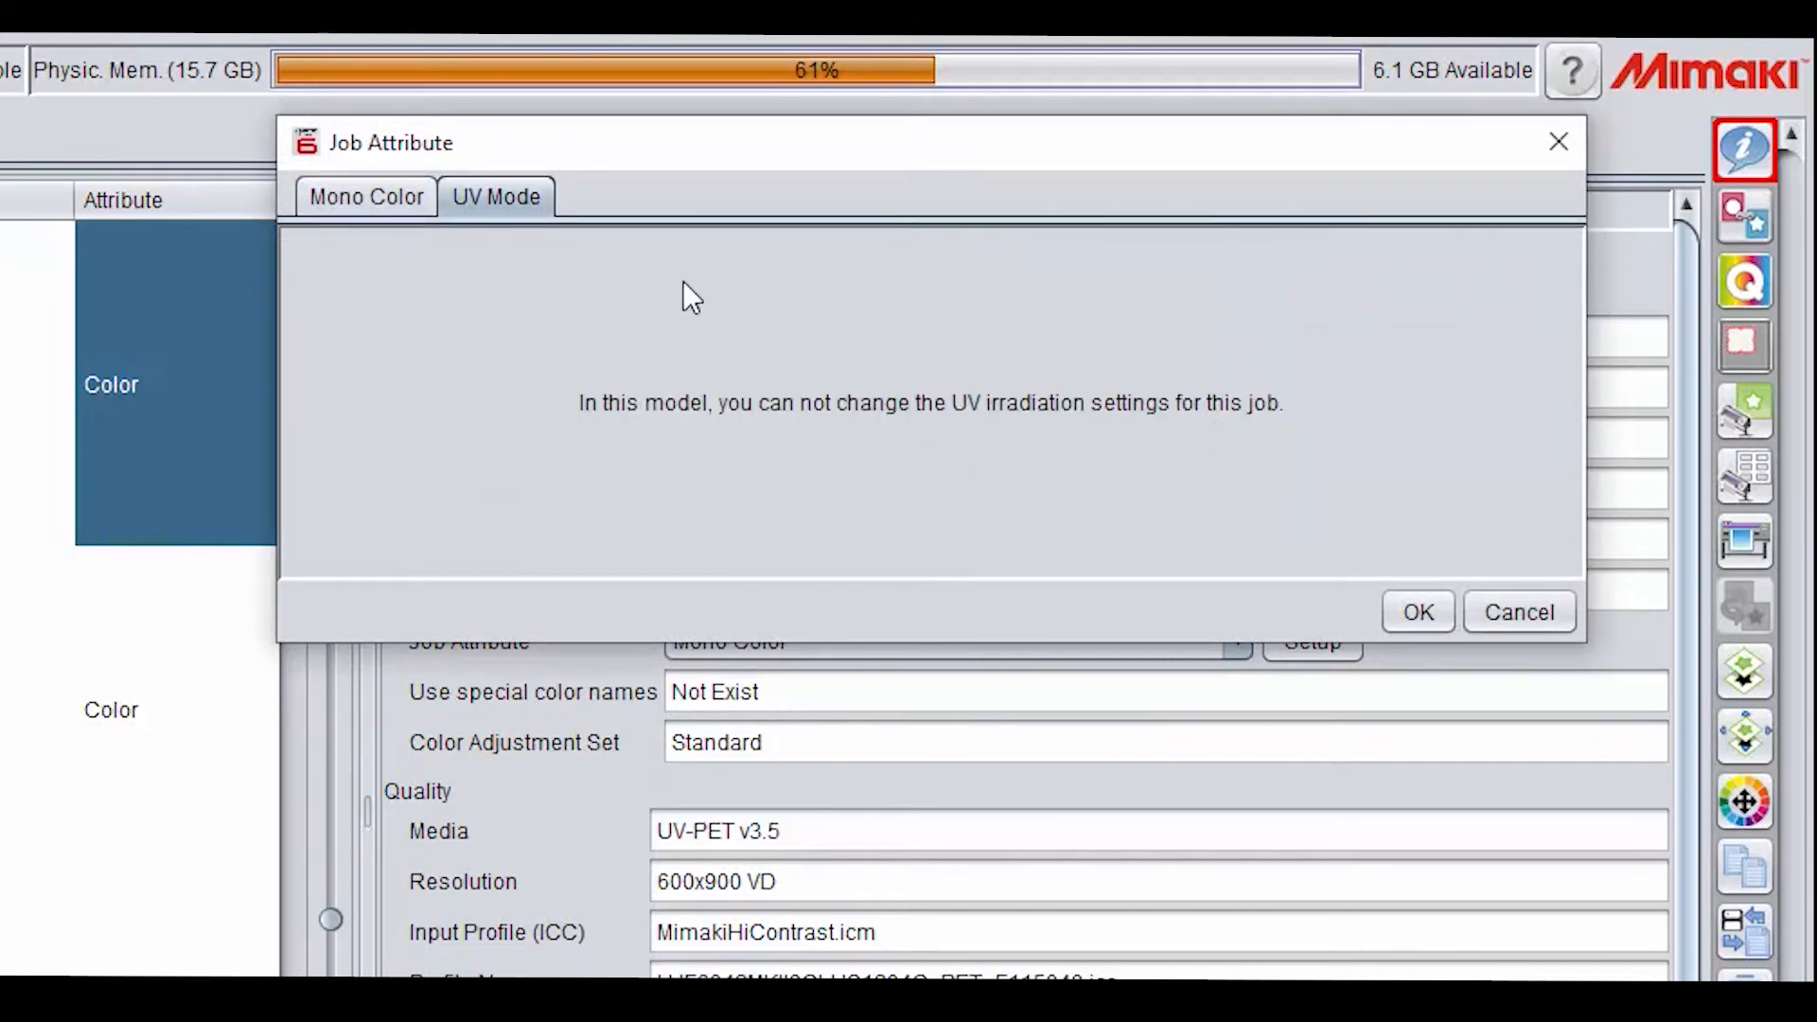
pyautogui.click(345, 196)
pyautogui.click(1222, 435)
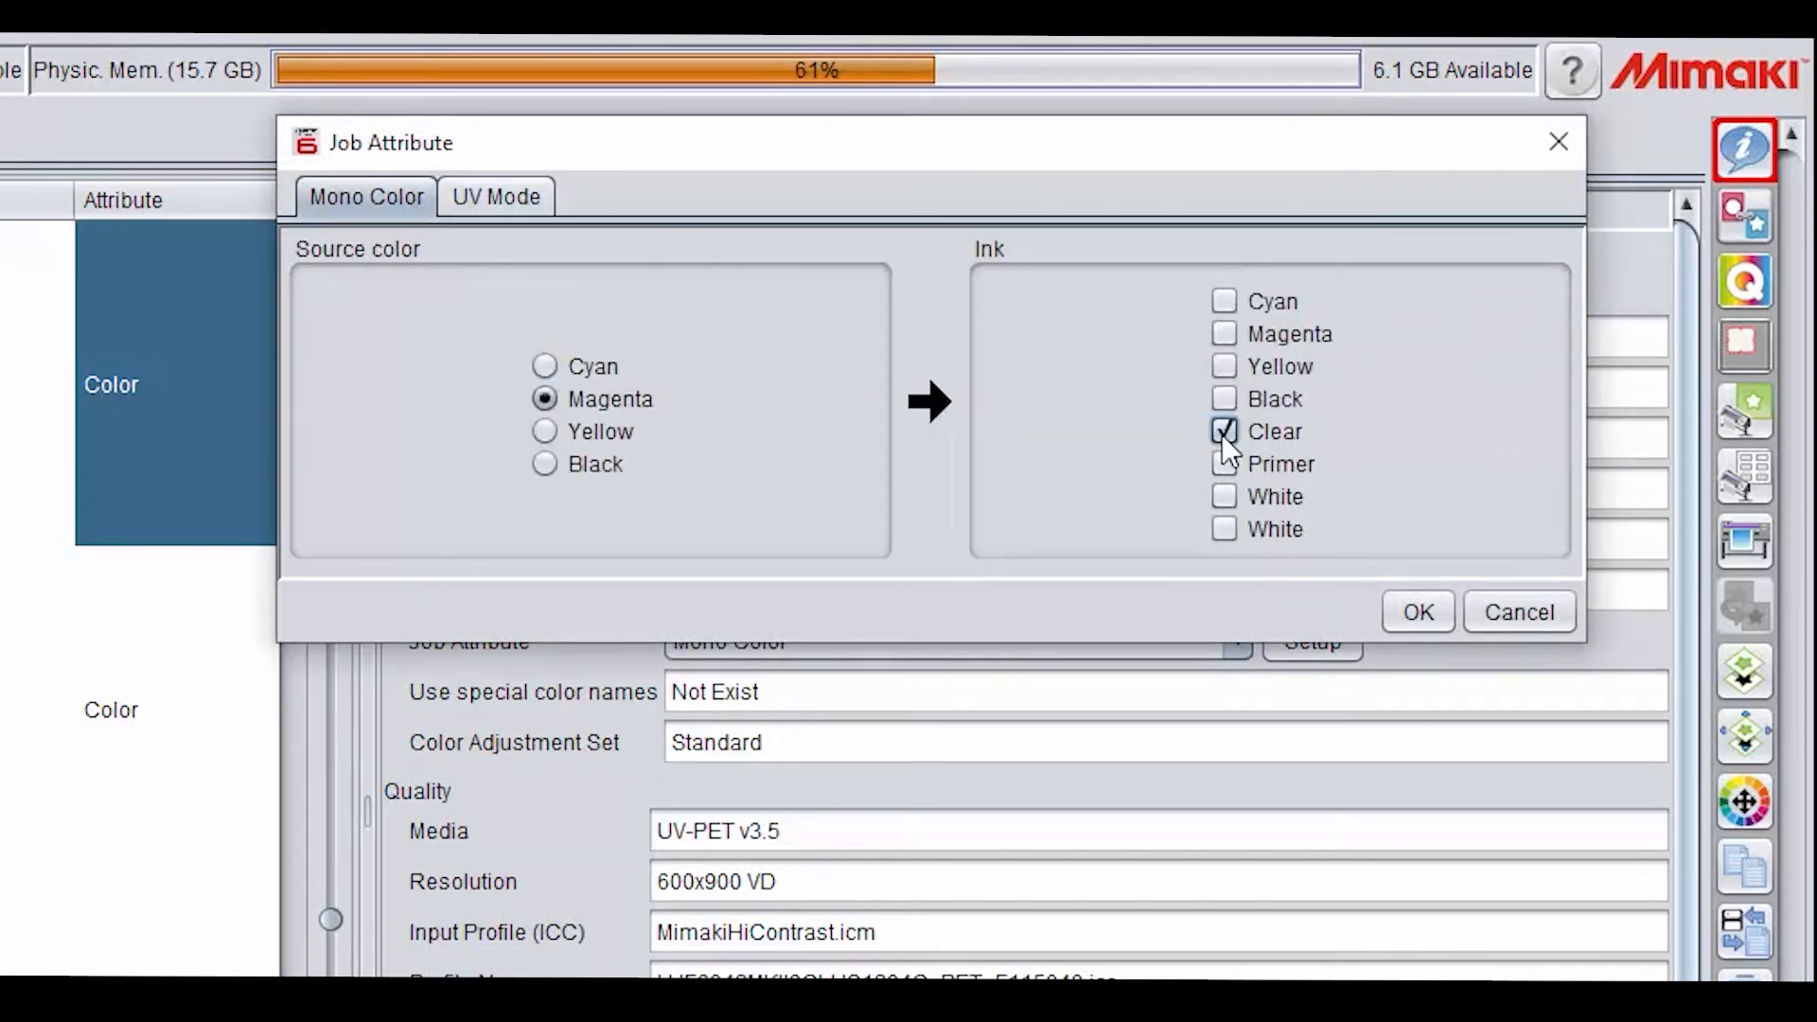
pyautogui.click(470, 201)
pyautogui.click(396, 342)
pyautogui.click(1417, 613)
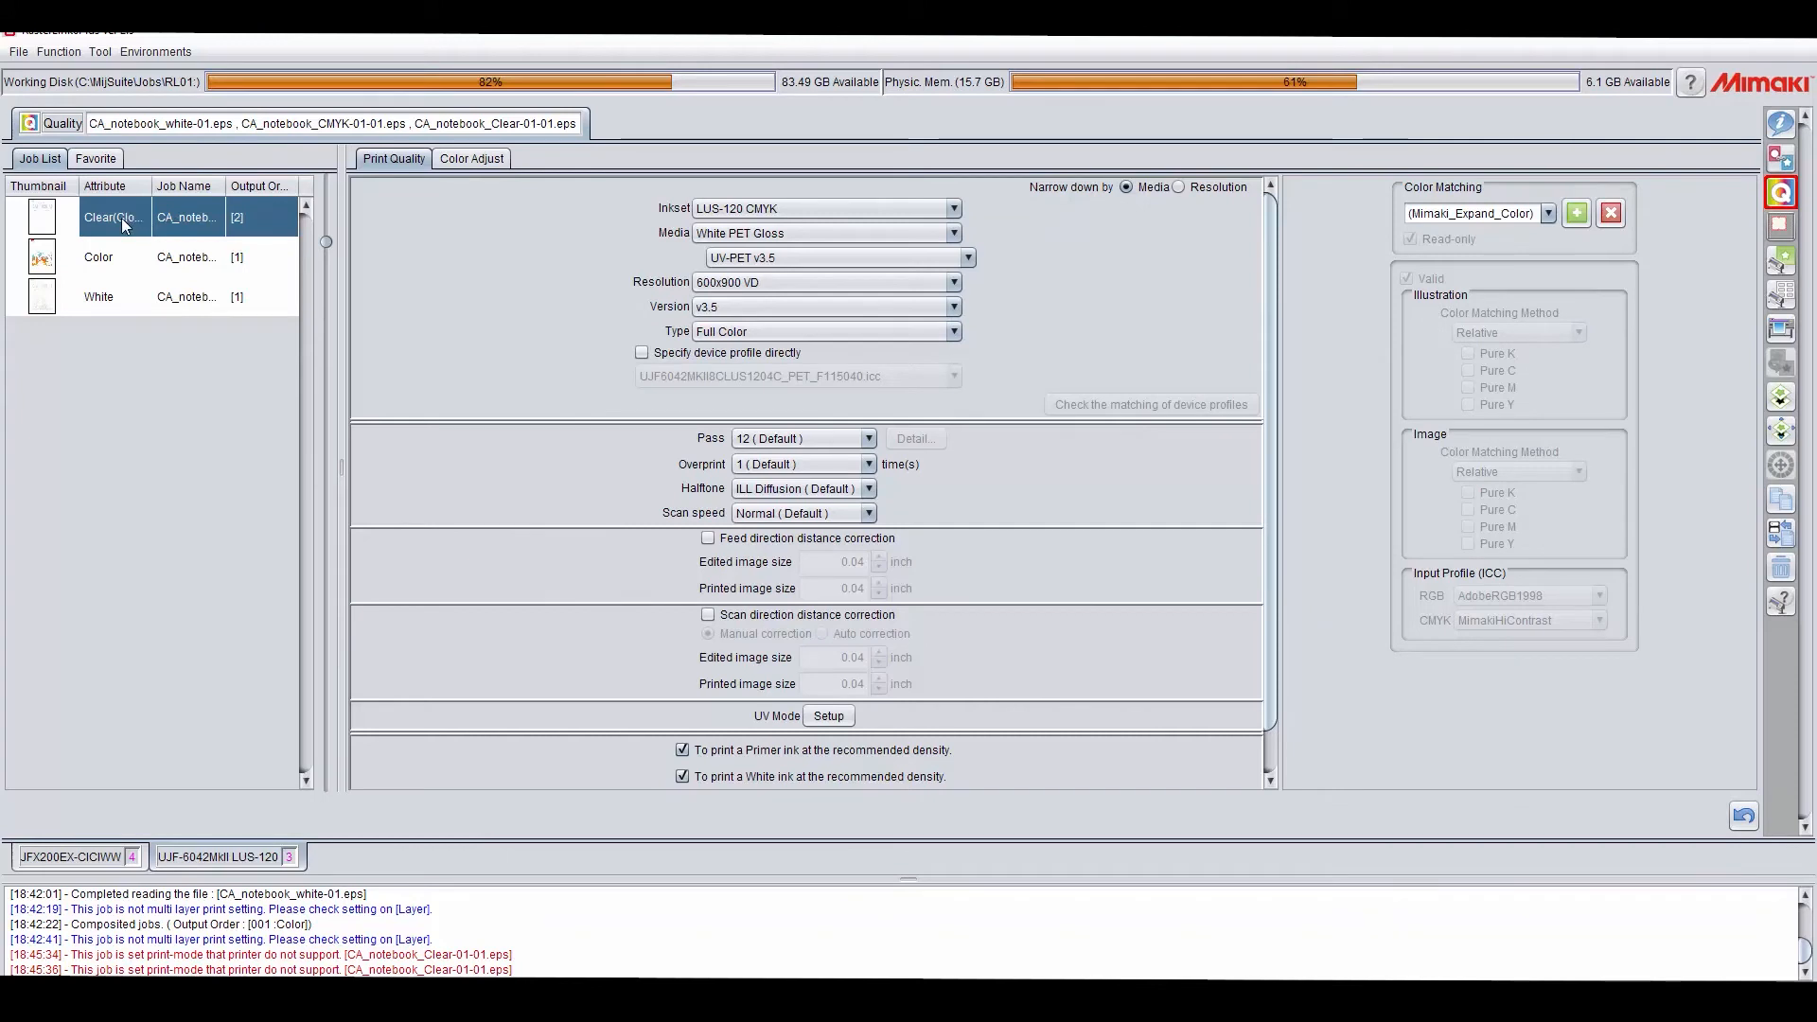
# Step: Set the clear job's print resolution to 600x600 VD
pyautogui.click(748, 284)
pyautogui.click(815, 339)
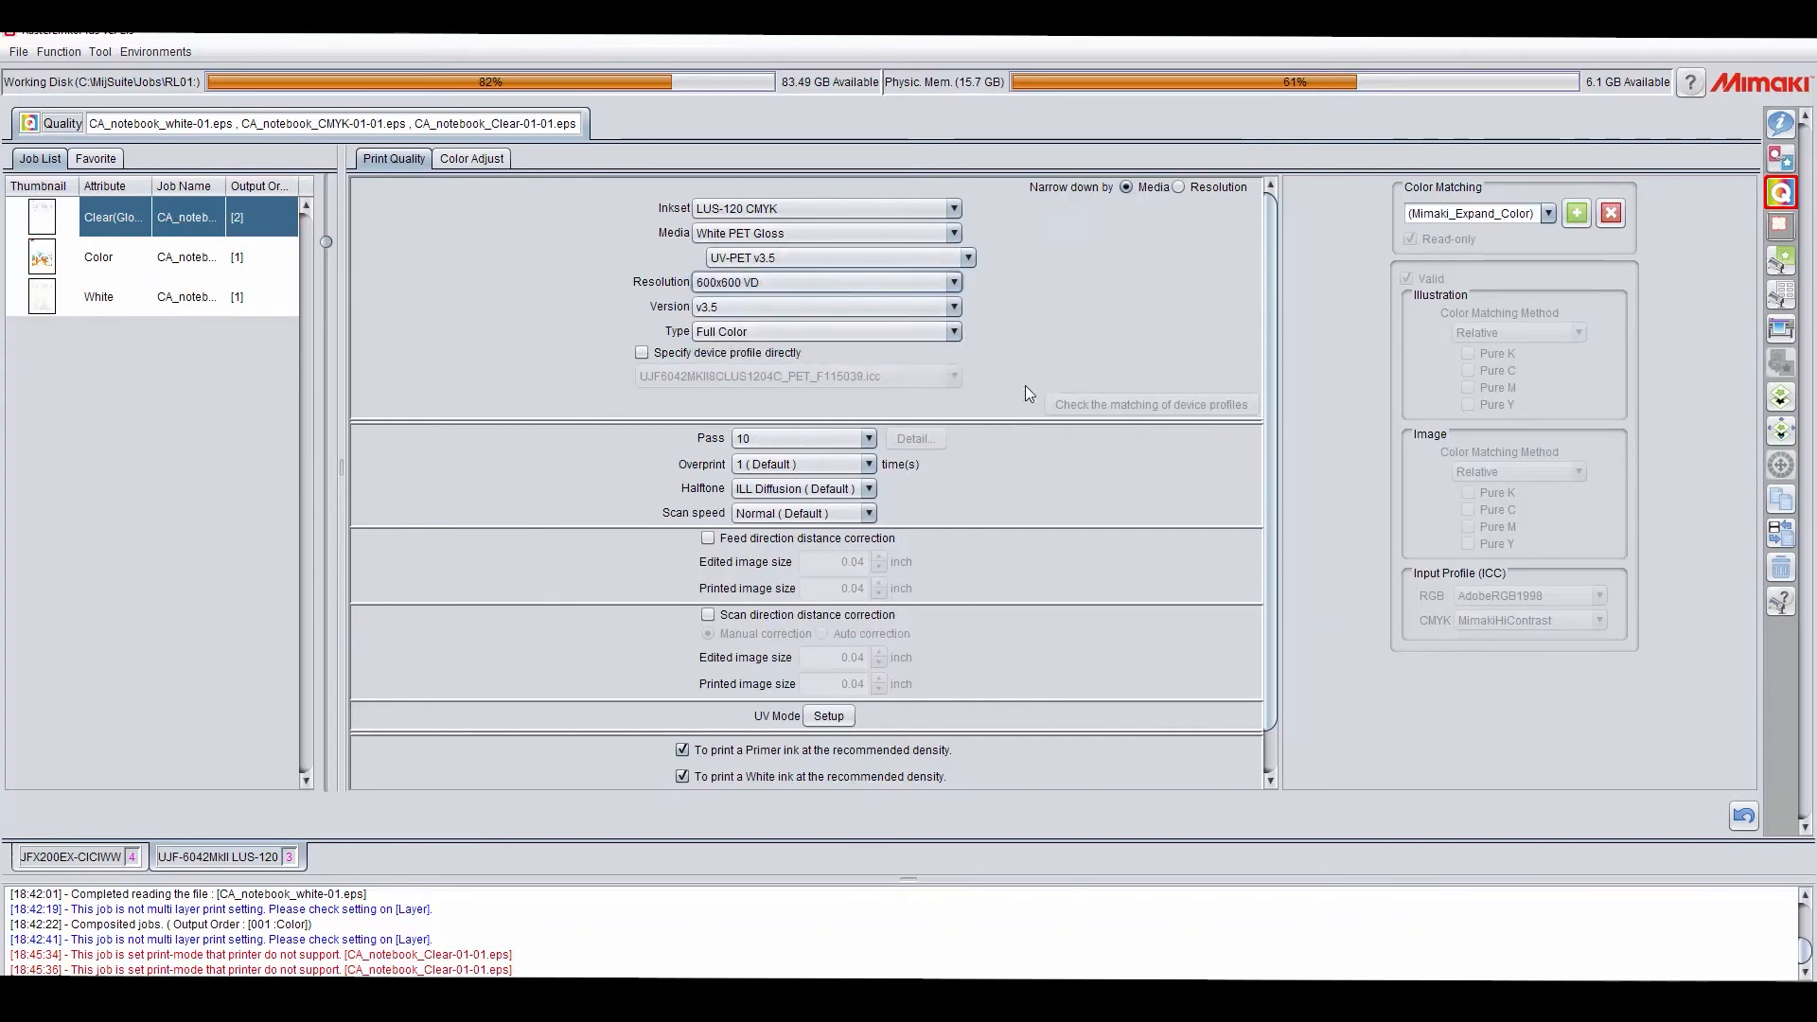